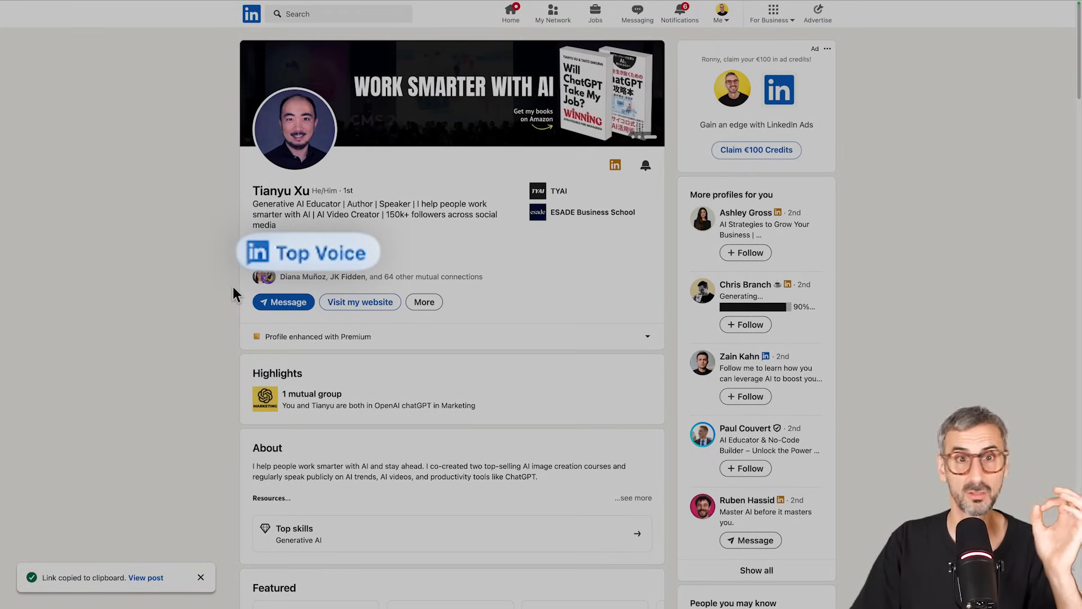
- Open the creator's post on how to write effective Veo 3 prompts from the profile's Activity section
scroll(237, 290, down, 5)
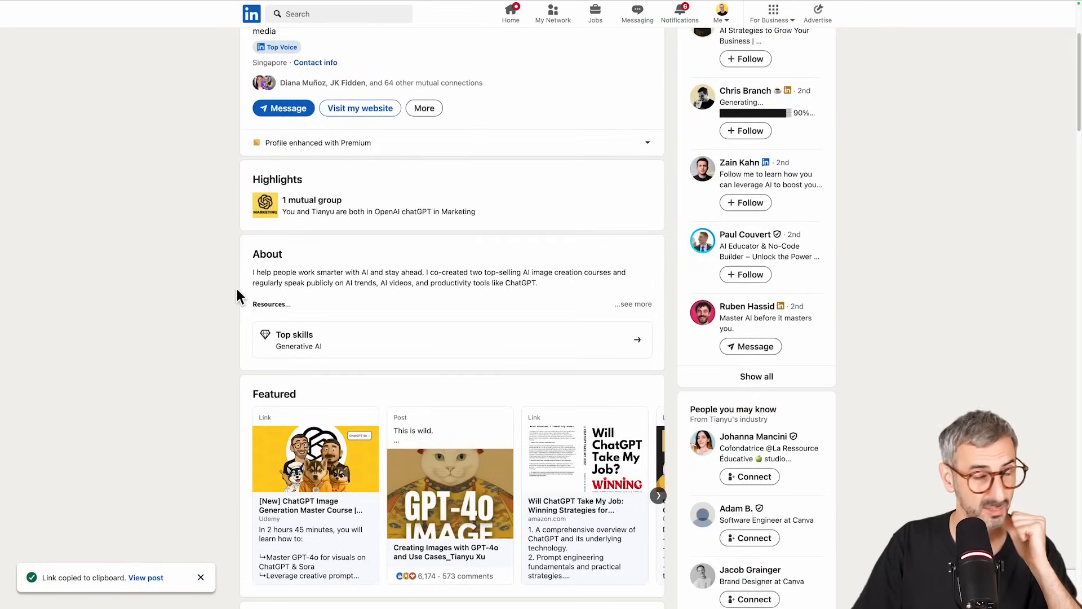
scroll(237, 299, down, 2)
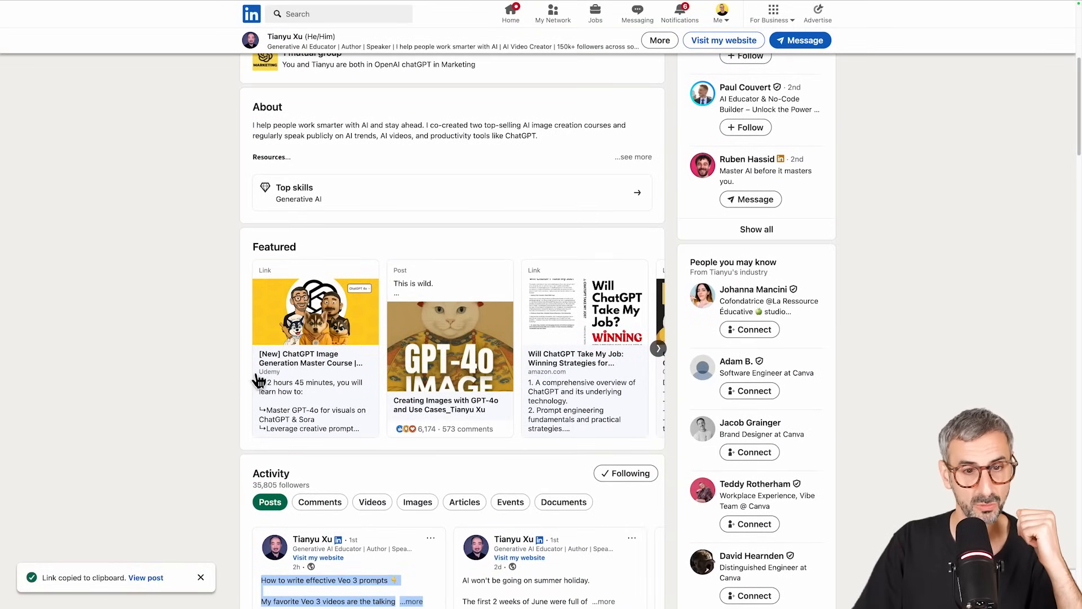
scroll(268, 381, down, 1)
scroll(268, 375, down, 3)
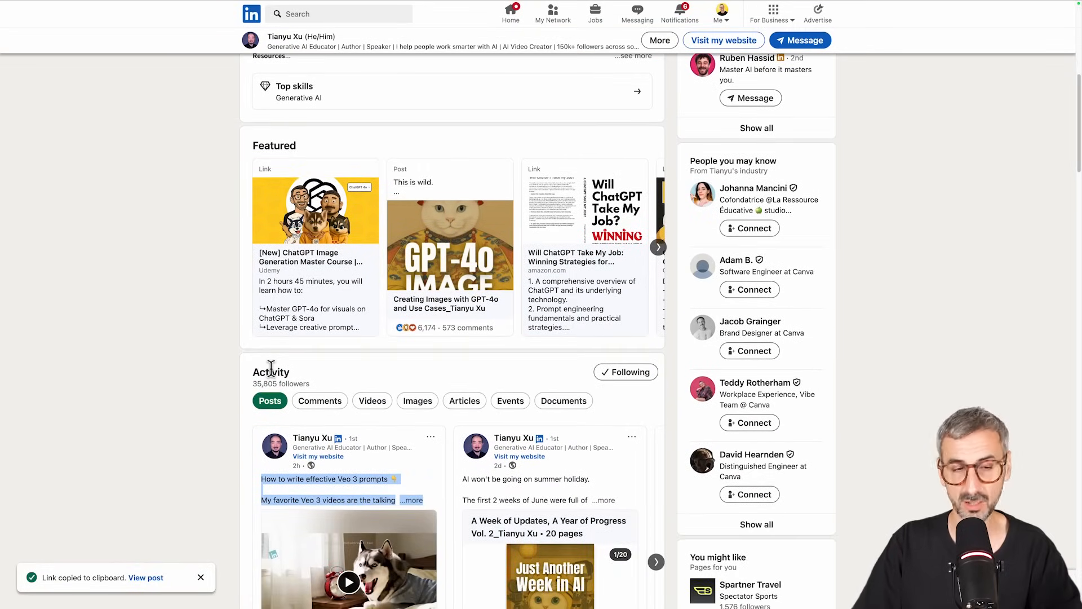
scroll(272, 368, down, 1)
scroll(273, 375, down, 5)
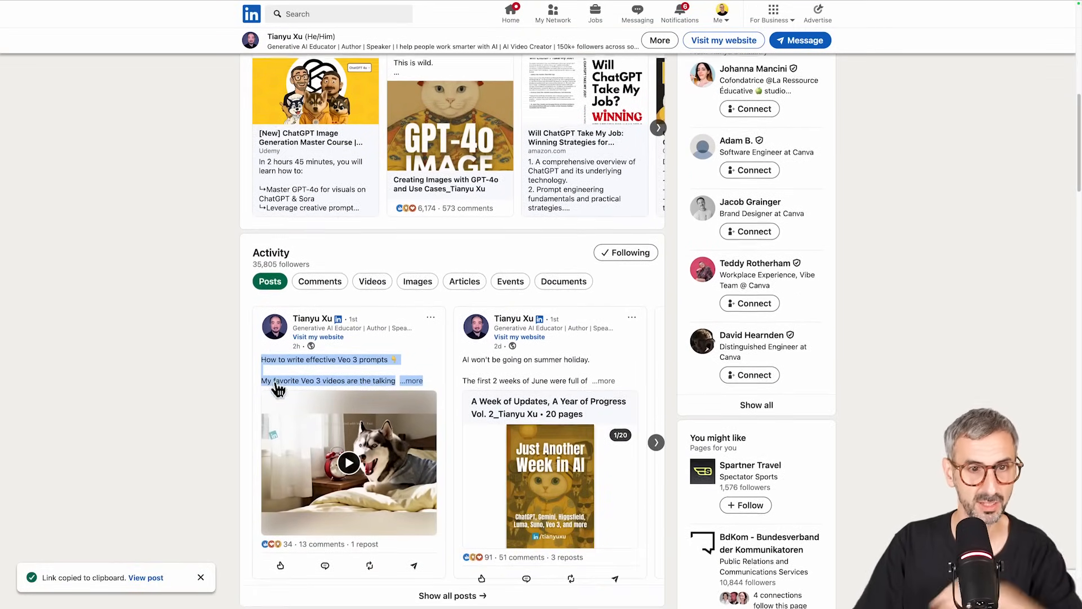
click(160, 402)
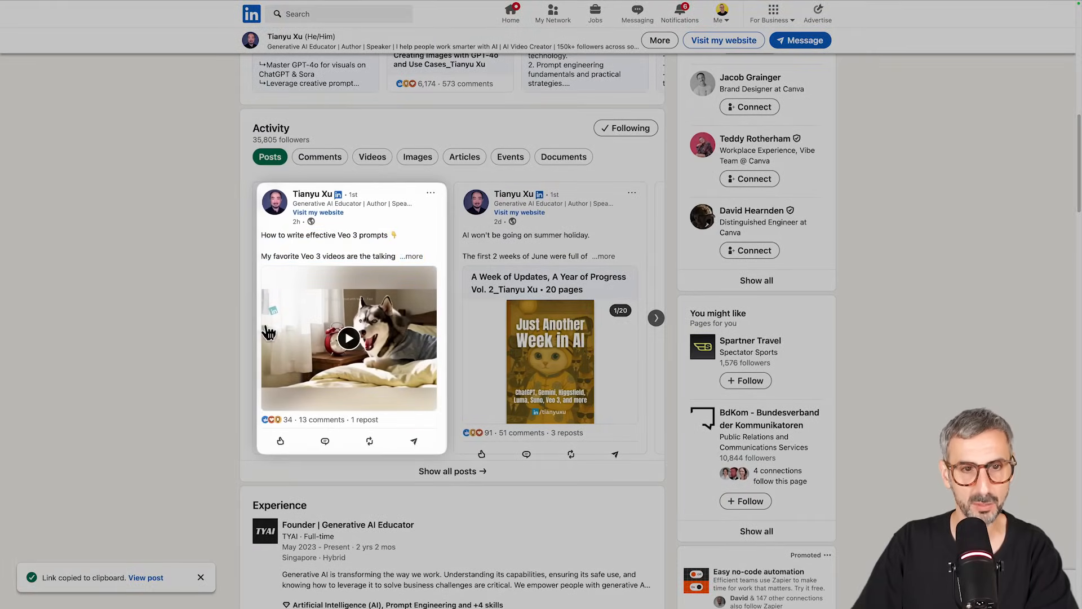
click(416, 264)
- Examine the post's sample video and its list of CASCADE prompt elements, from Camera to Emotion
scroll(361, 395, down, 10)
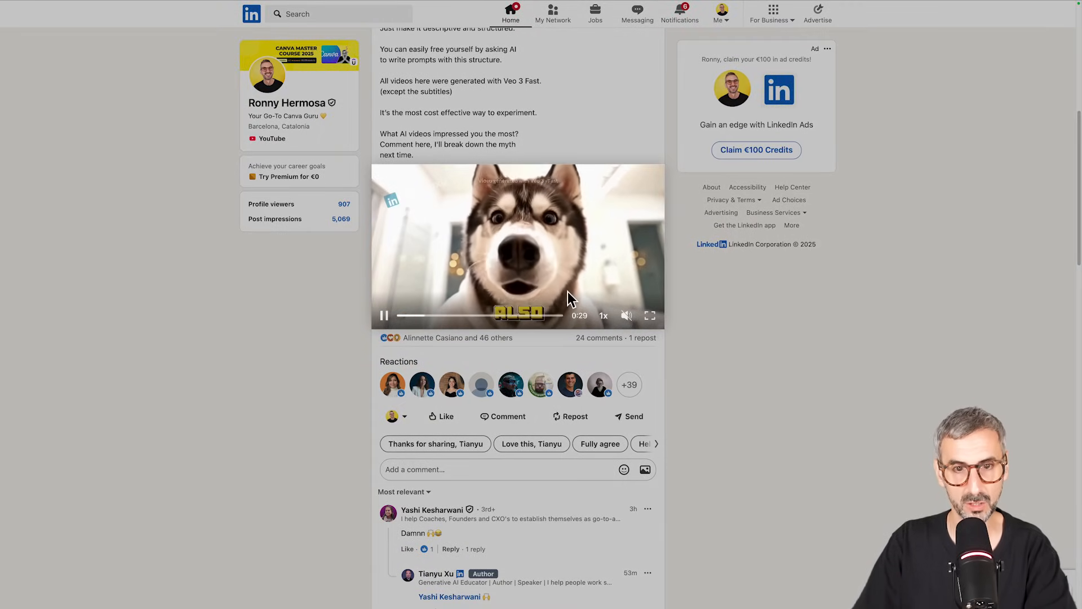
scroll(567, 292, up, 5)
scroll(570, 291, up, 3)
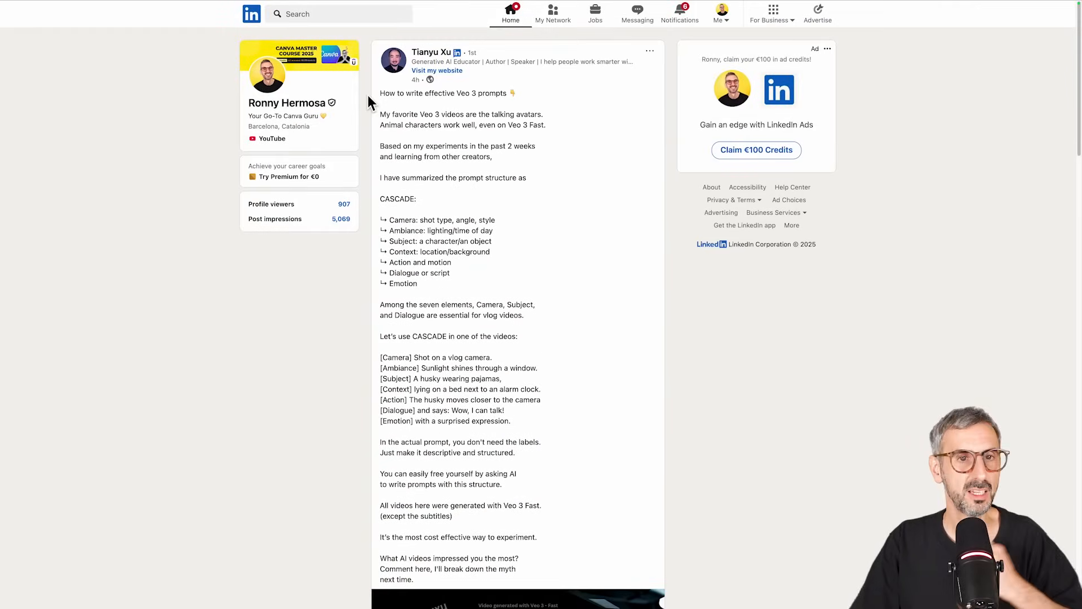
key(super+plus)
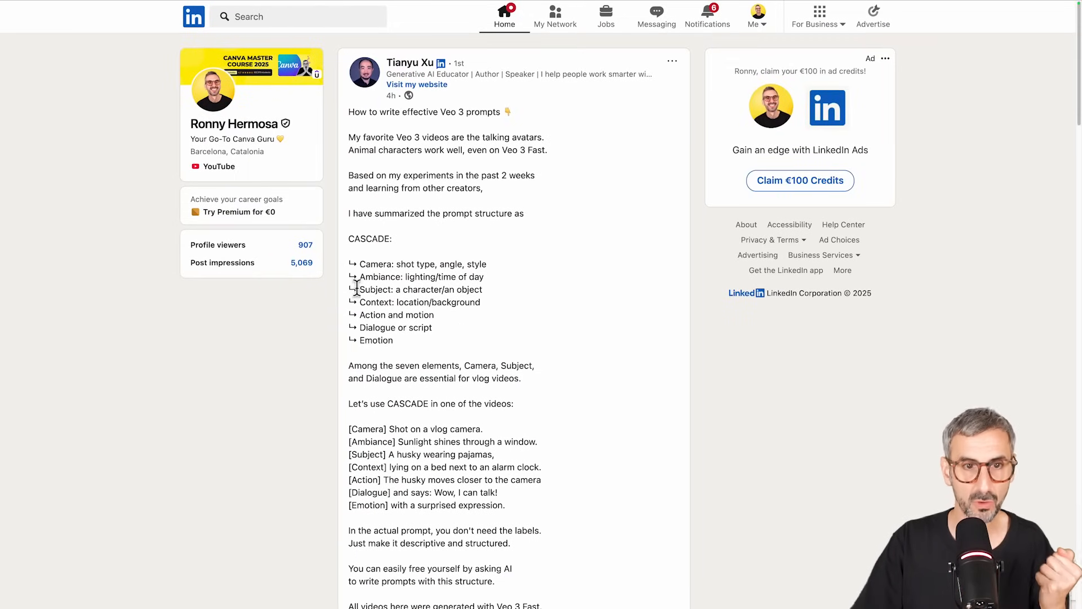
drag(348, 239, 380, 264)
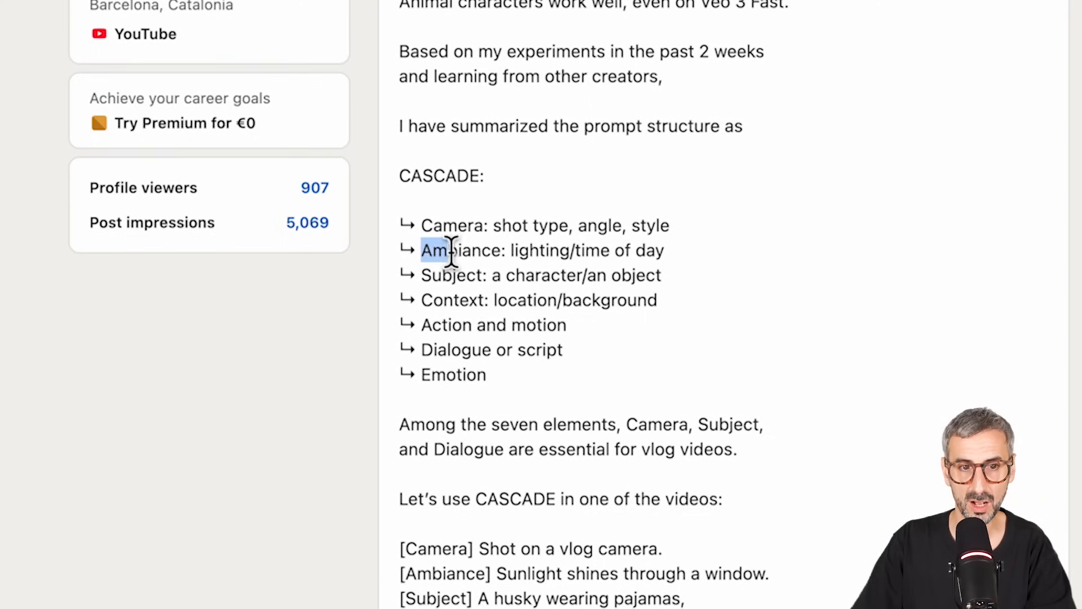
drag(422, 299, 456, 300)
drag(422, 350, 496, 394)
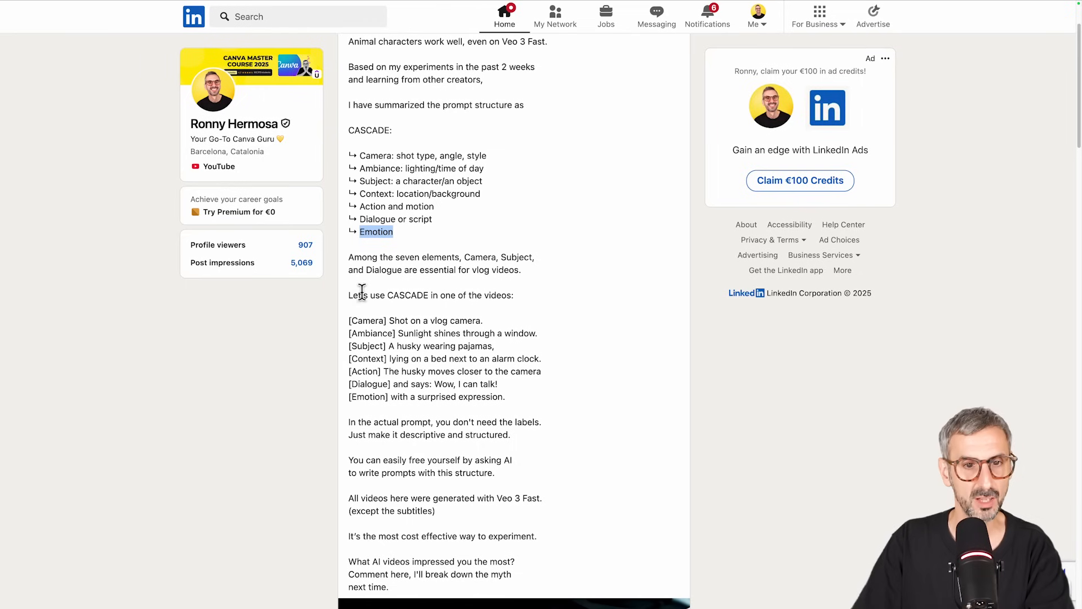
- Select the CASCADE prompt structure together with its husky video example in the post
drag(349, 297, 524, 401)
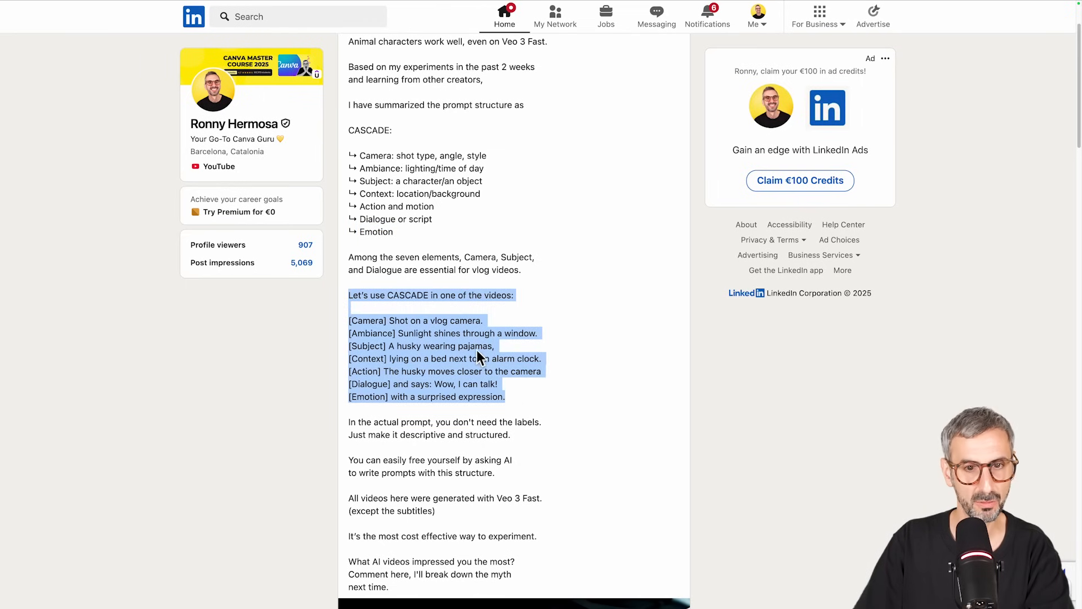
scroll(477, 356, down, 3)
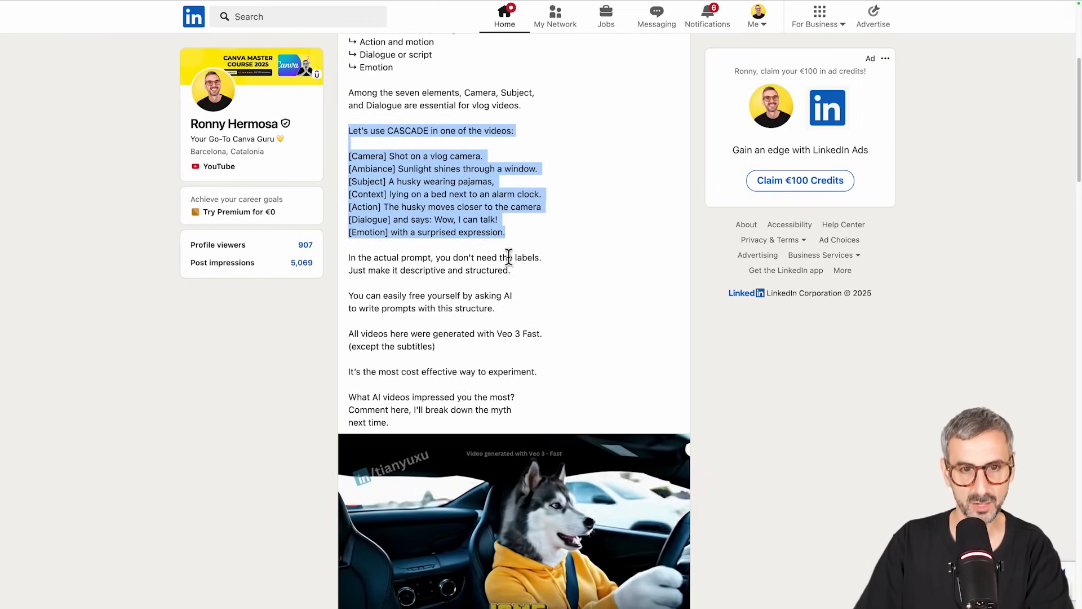
click(508, 257)
scroll(502, 244, up, 5)
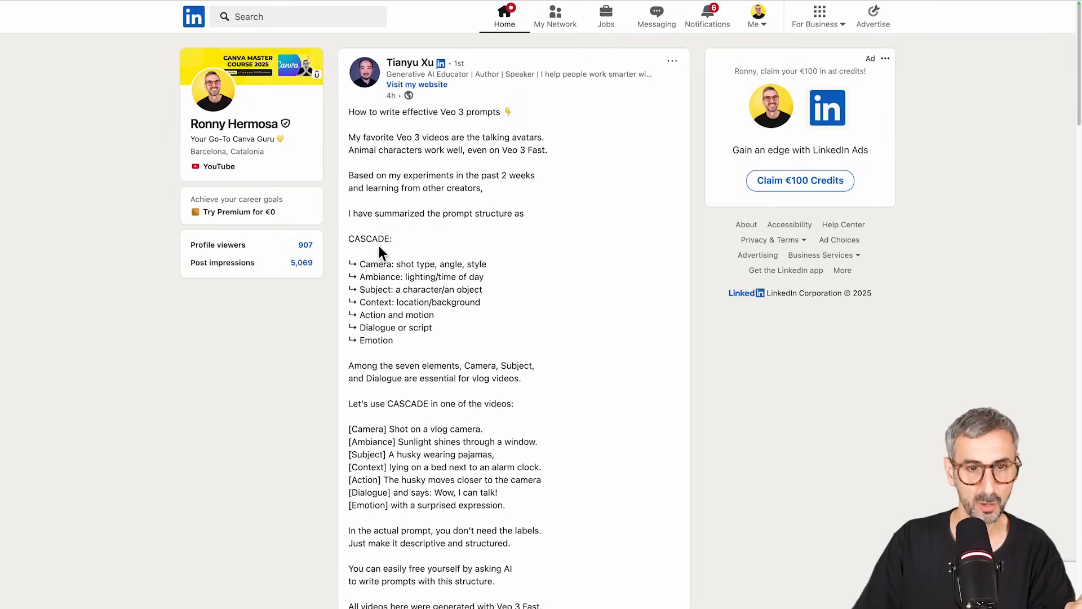
drag(348, 233, 548, 505)
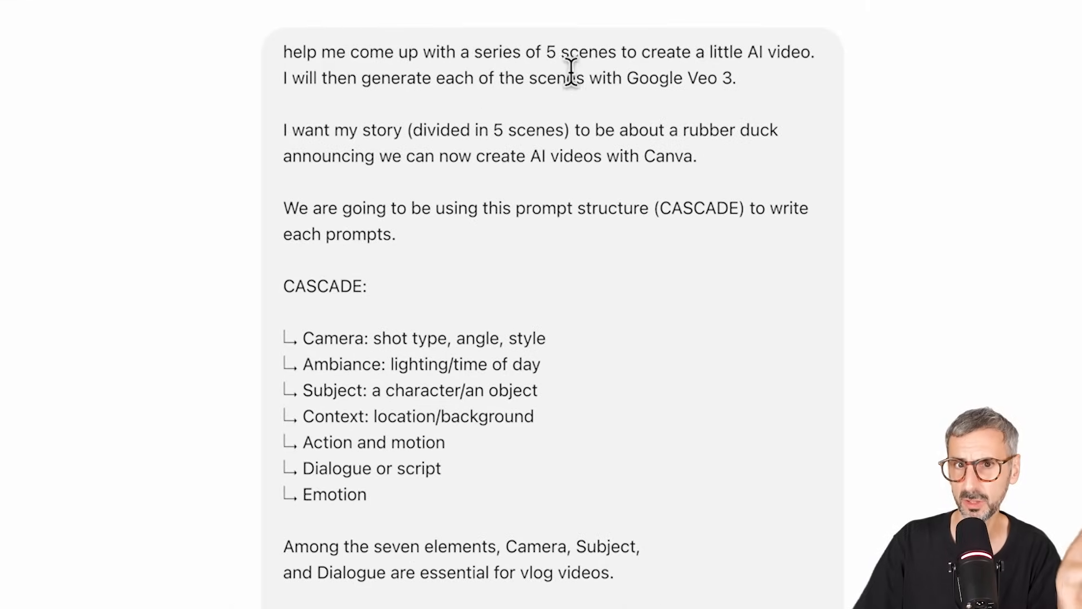
- In ChatGPT, examine the story prompt's five-scene request, Google Veo 3 mention, CASCADE structure, rubber duck example and closing task
drag(547, 51, 626, 53)
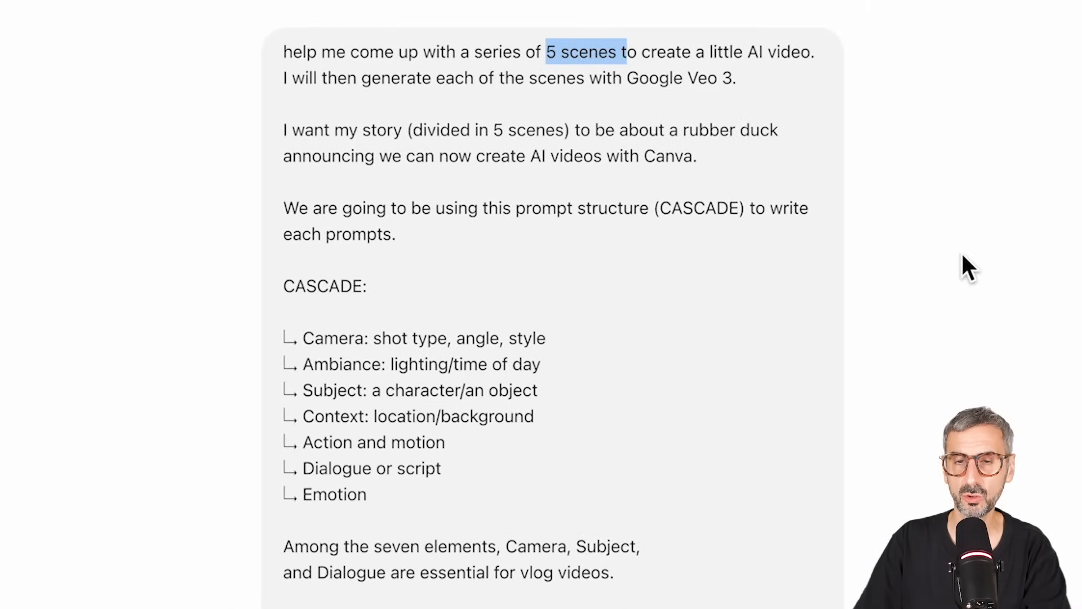
click(978, 260)
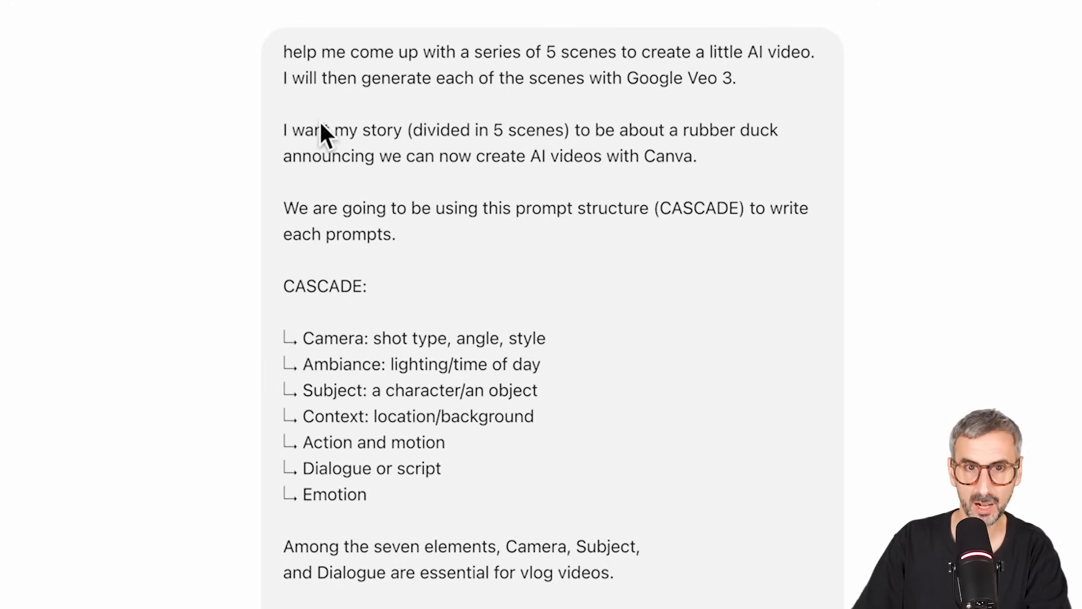
drag(624, 85, 747, 106)
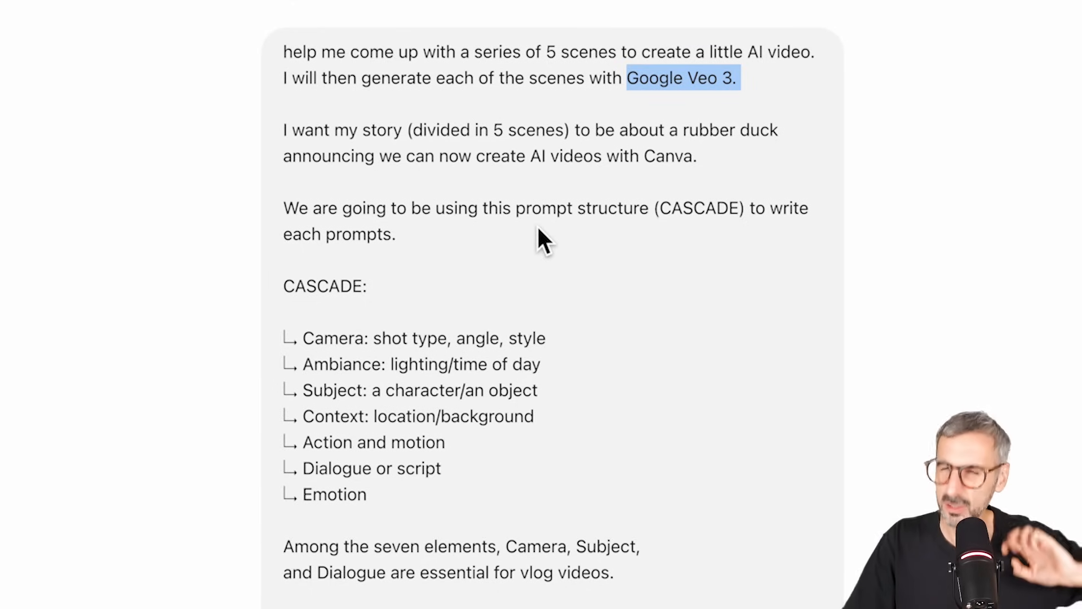
drag(682, 208, 744, 204)
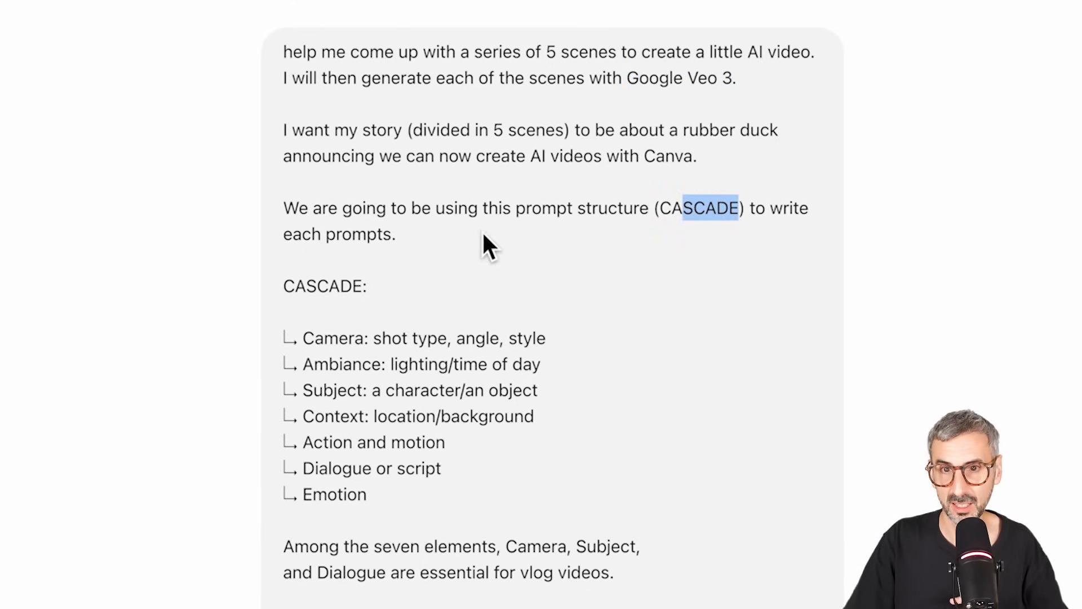
scroll(338, 282, down, 1)
drag(282, 263, 586, 289)
scroll(616, 416, down, 3)
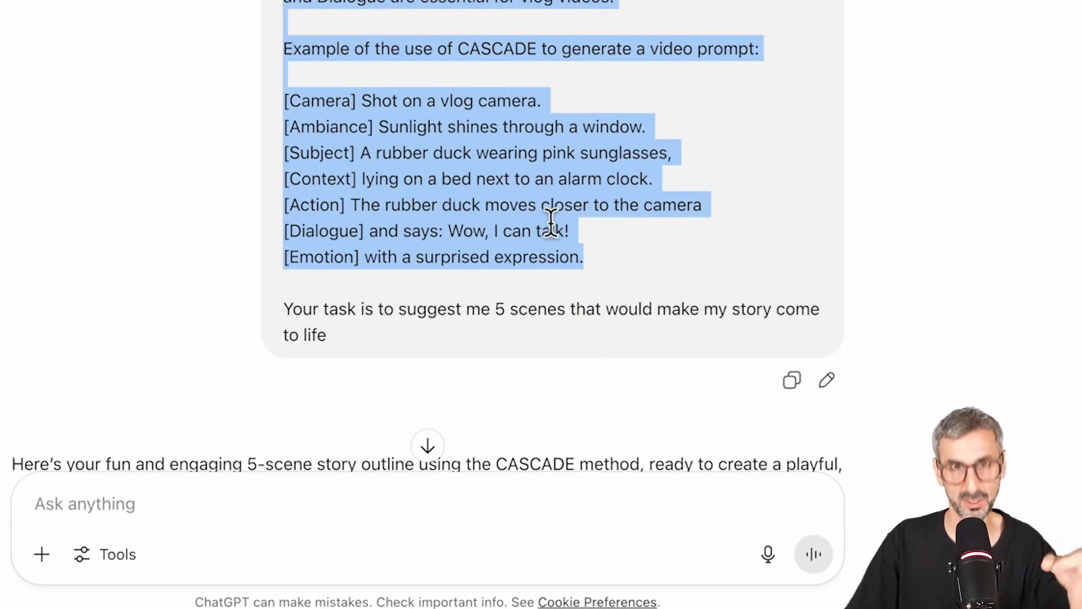
click(344, 111)
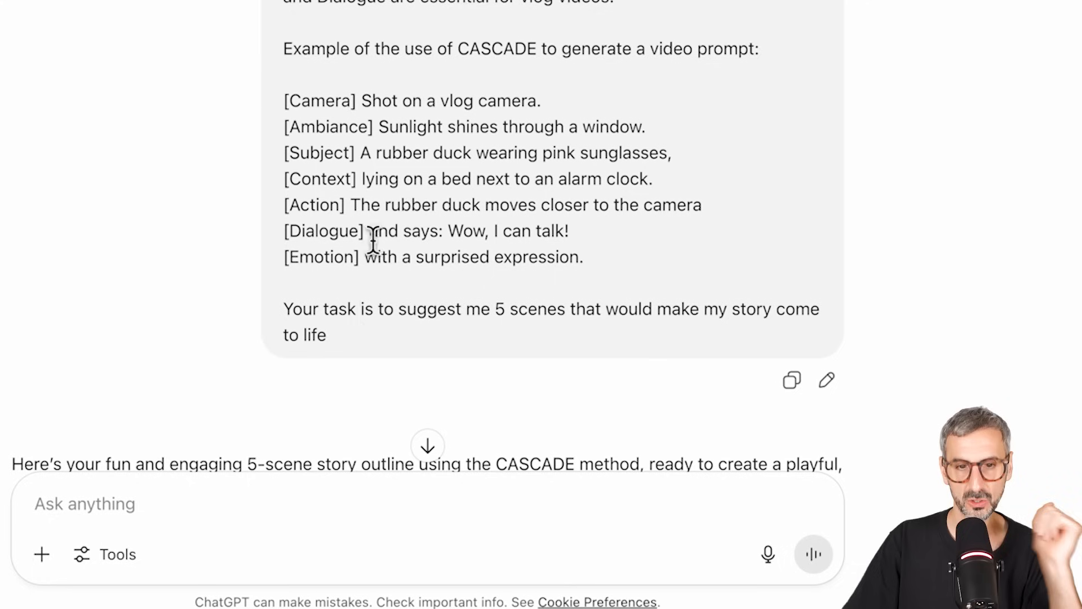
scroll(364, 337, down, 1)
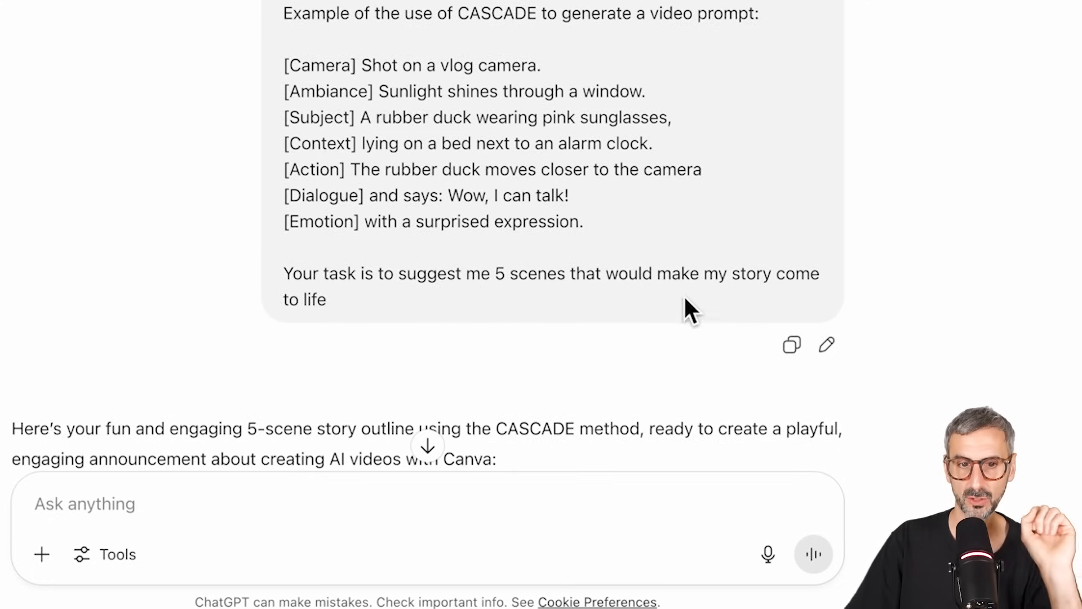
- Review ChatGPT's scene-by-scene rubber duck outline and the follow-up requests that refine it
scroll(587, 299, down, 5)
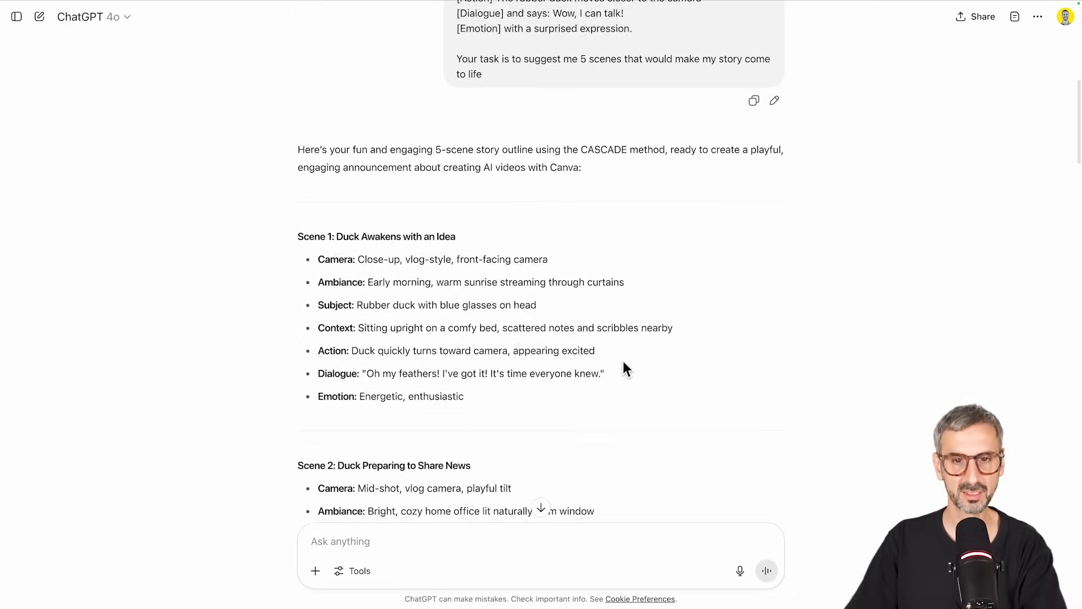
scroll(626, 369, down, 3)
drag(299, 131, 329, 133)
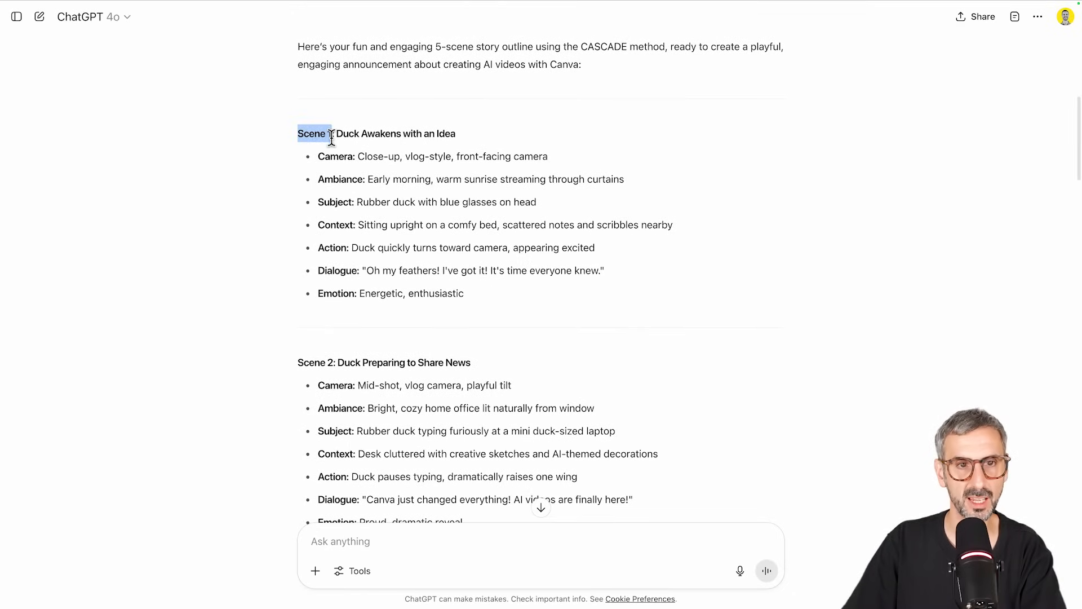
scroll(292, 302, down, 3)
drag(297, 246, 369, 247)
scroll(343, 336, down, 3)
scroll(343, 336, down, 15)
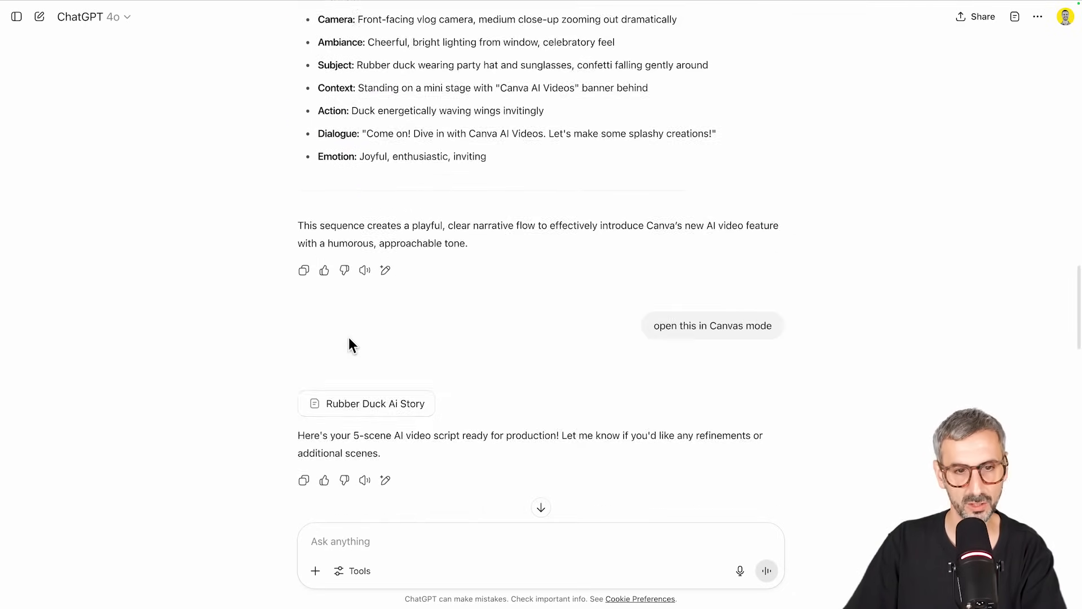
scroll(371, 301, down, 15)
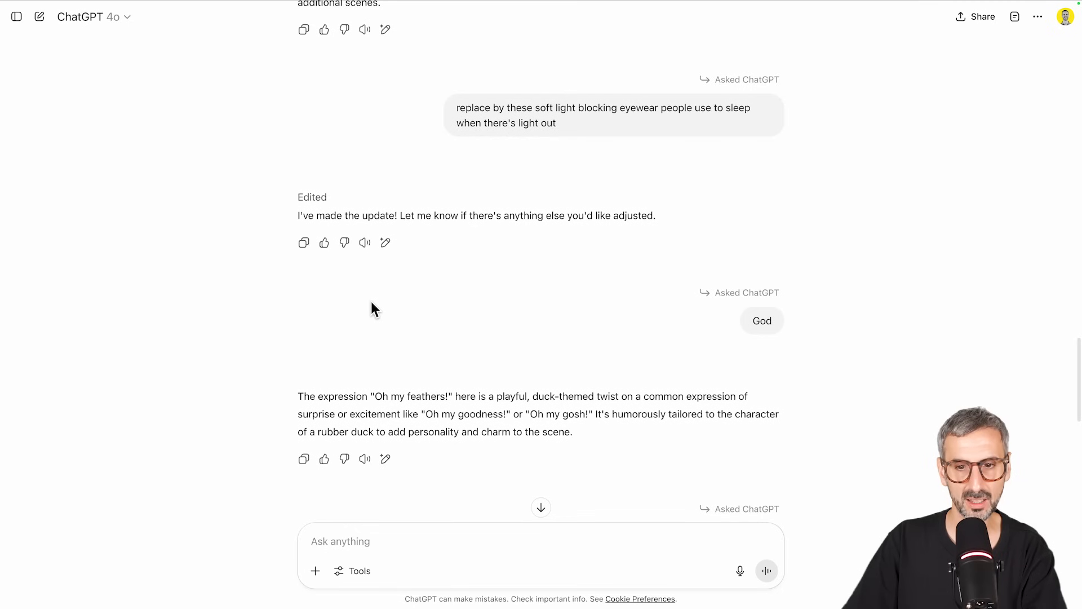
- Expand the Rubber Duck Ai Story canvas and review the script's scenes and dialogue lines
scroll(374, 305, down, 5)
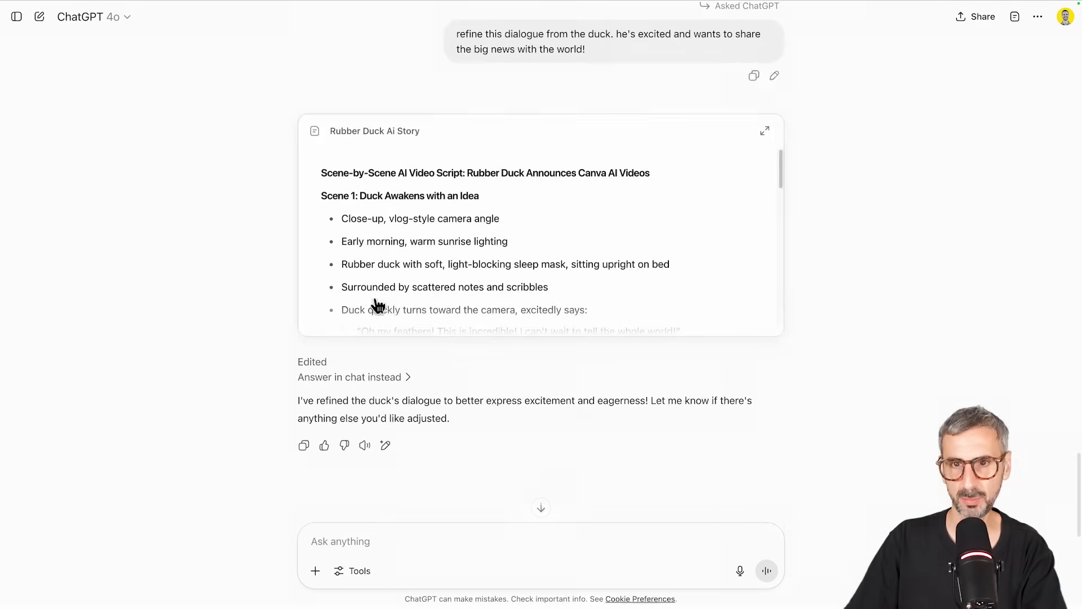
click(765, 134)
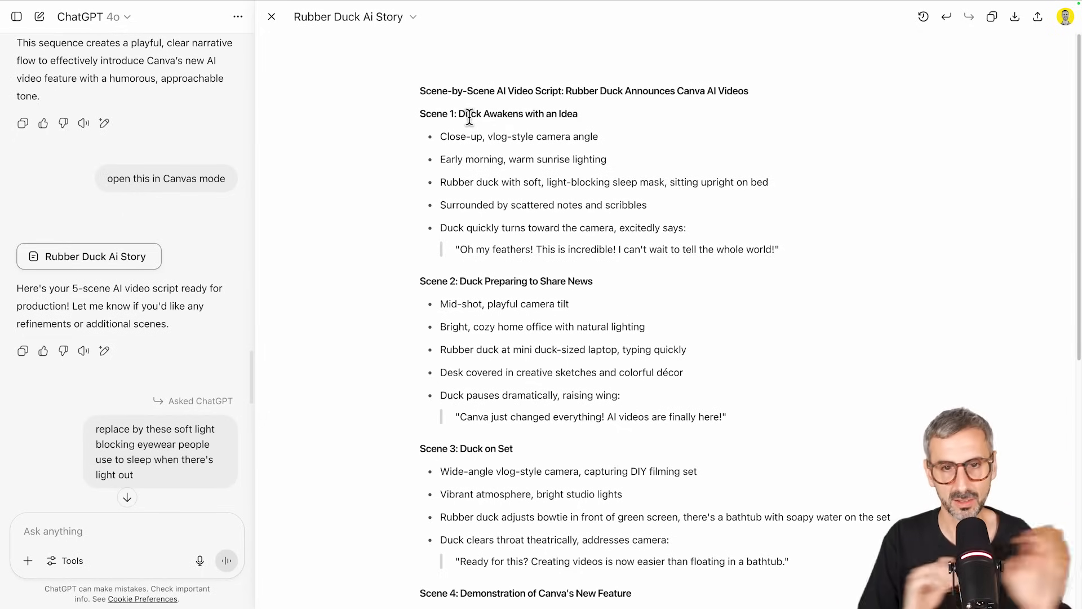
scroll(590, 207, down, 1)
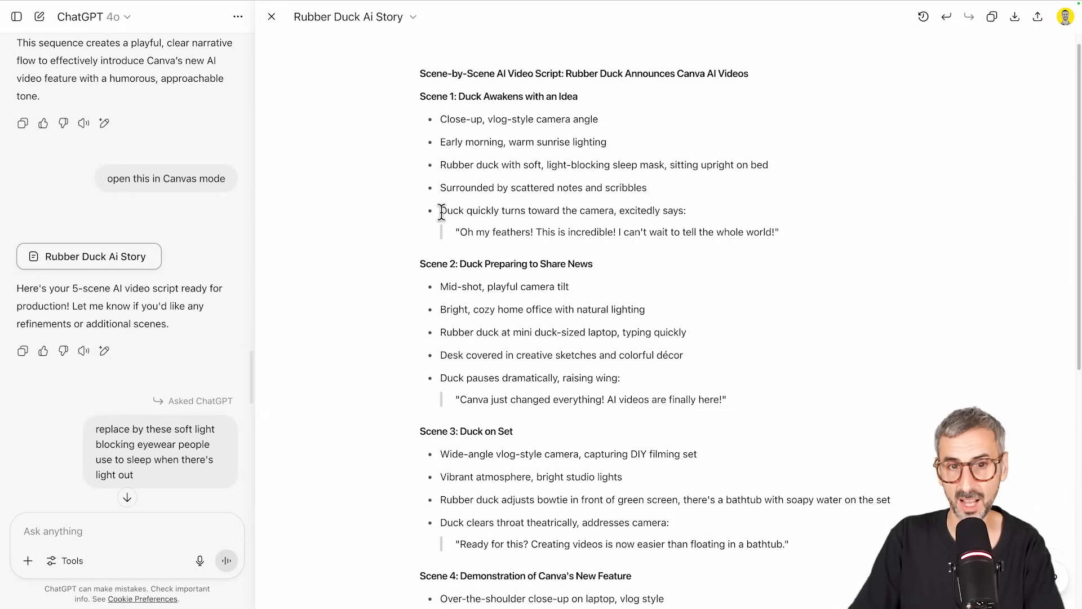
drag(460, 229, 636, 232)
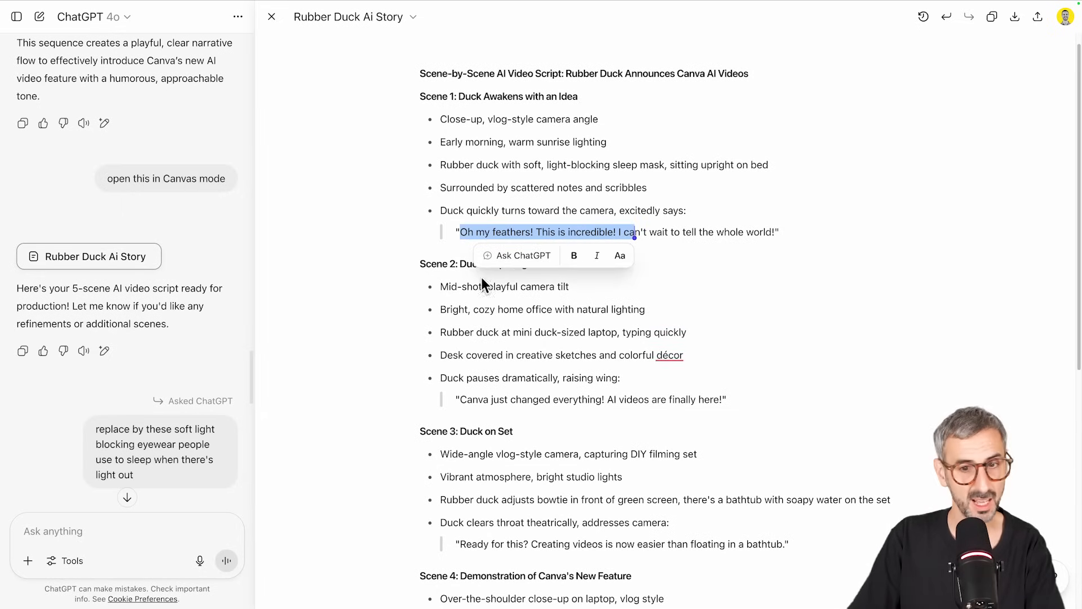
scroll(510, 364, down, 1)
click(847, 330)
scroll(843, 330, down, 5)
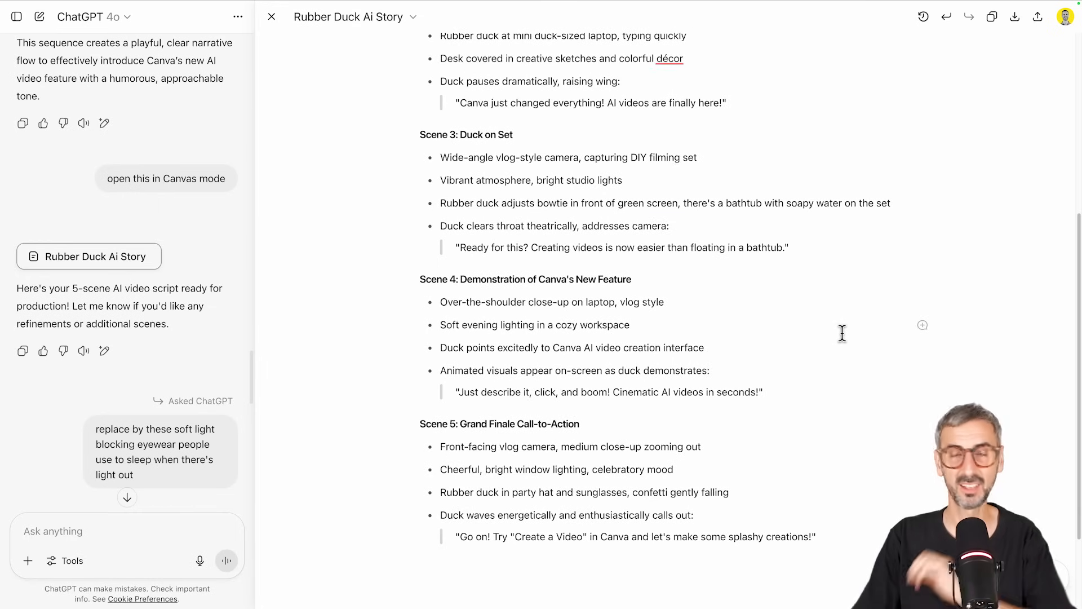
scroll(842, 332, up, 6)
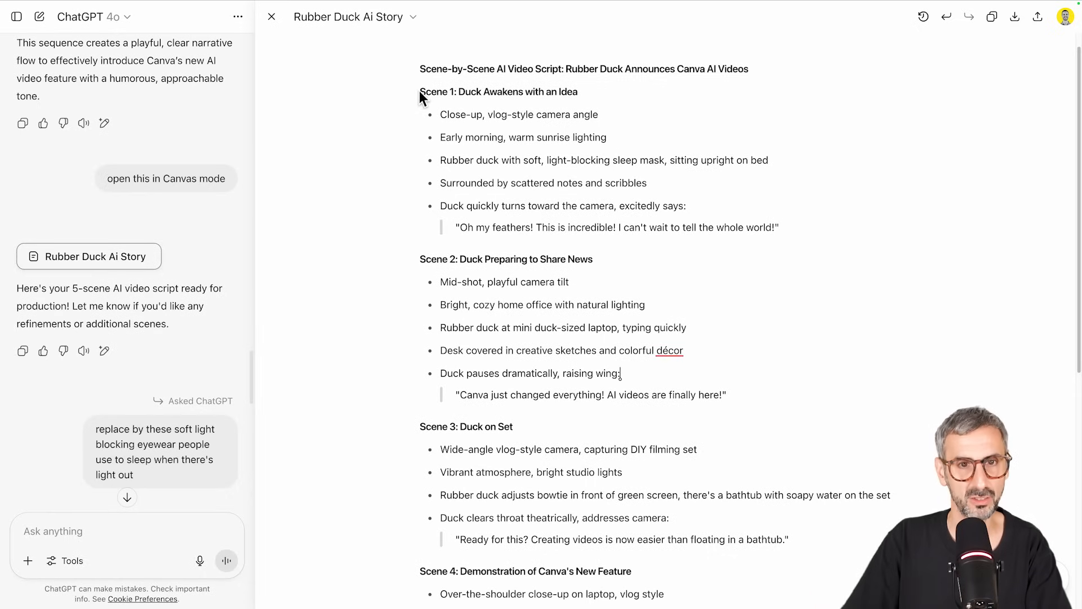
- Copy all of Scene 1, "Duck Awakens with an Idea", from its heading through the duck's dialogue line
drag(419, 93, 594, 85)
click(704, 97)
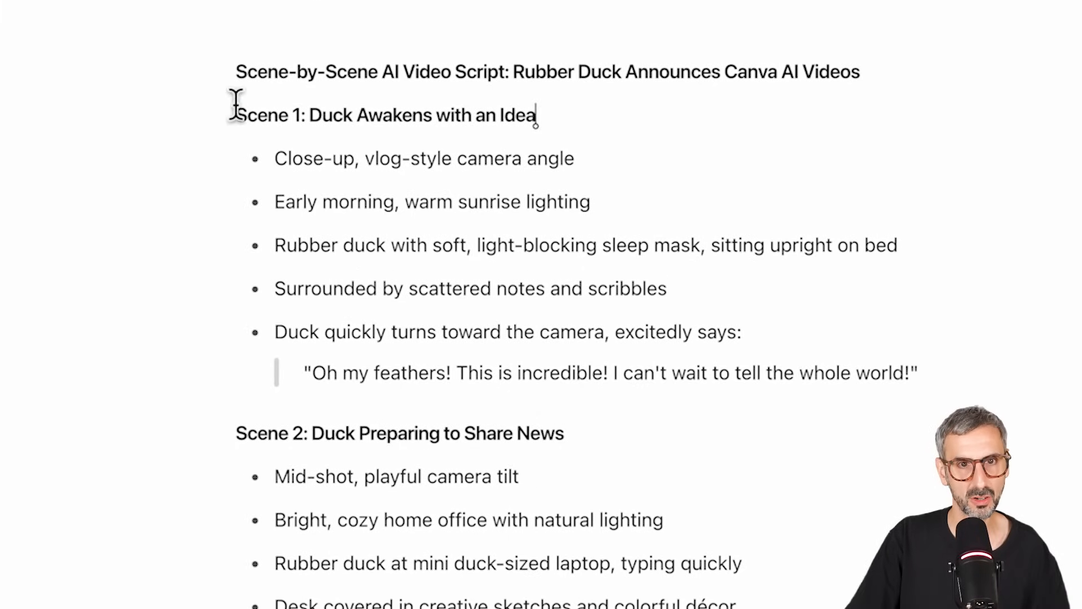
drag(236, 104, 901, 370)
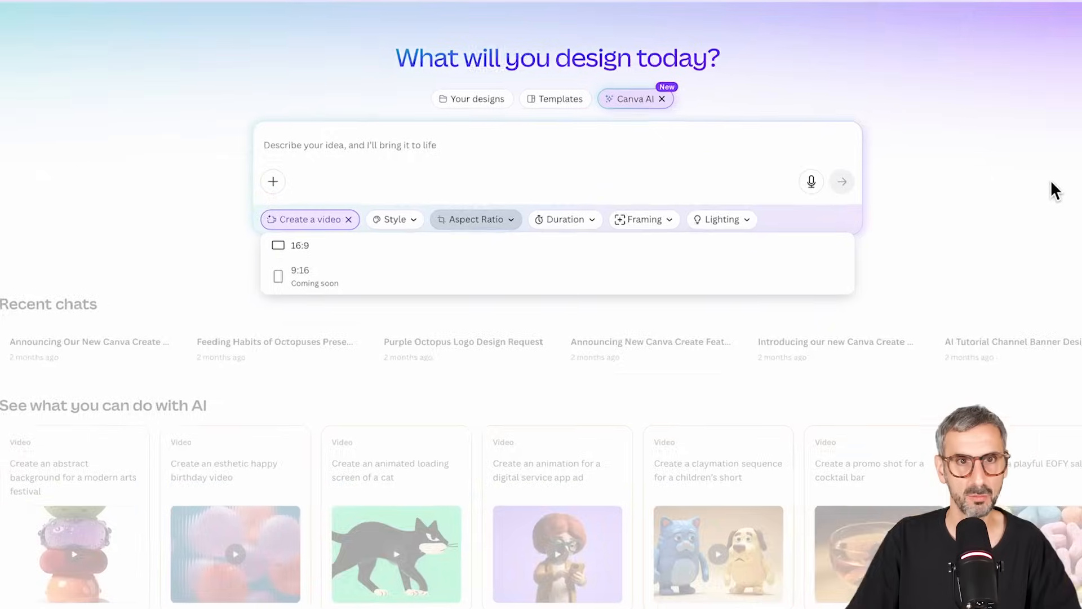
- In Canva AI's Create a video prompt, set the aspect ratio to 16:9 and paste the Scene 1 description
click(298, 249)
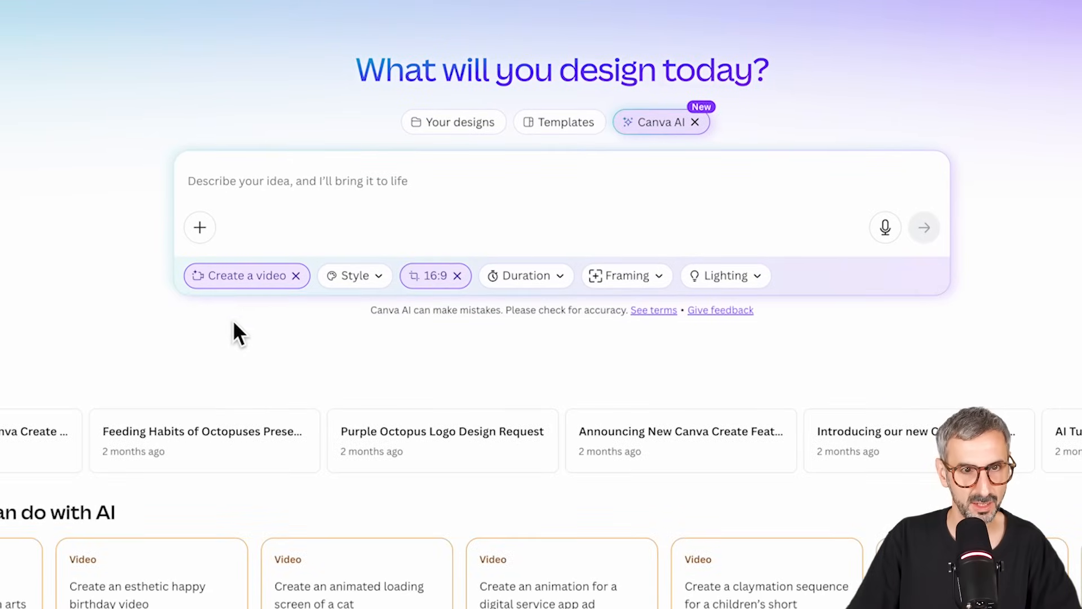
click(283, 190)
key(ctrl+v)
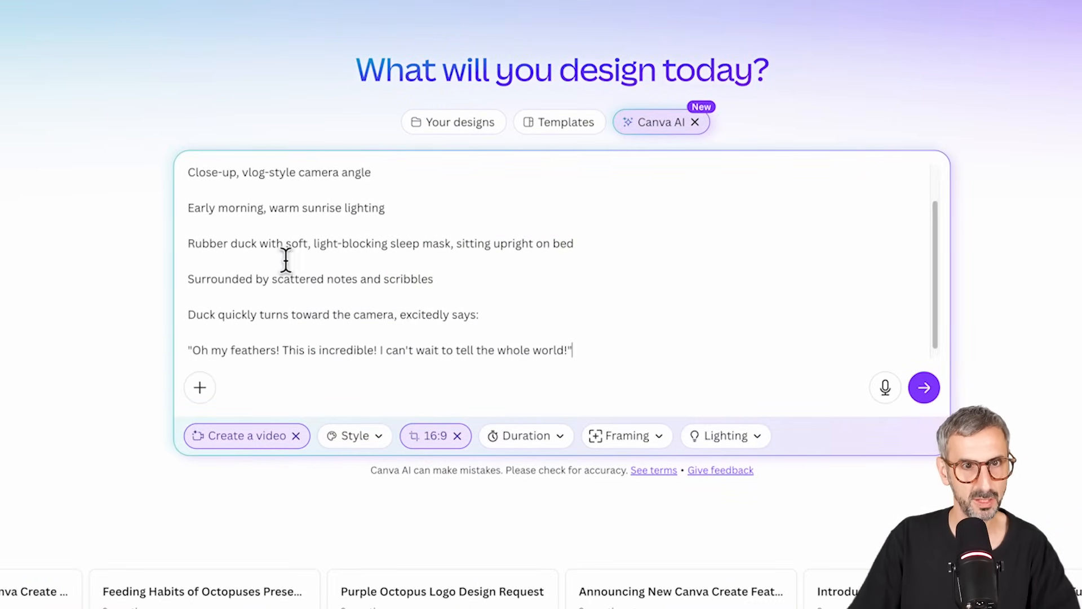
- Delete the "Scene 1:" label and the blank lines from the prompt, and set the video duration to 8 seconds
scroll(286, 259, up, 2)
drag(234, 180, 142, 203)
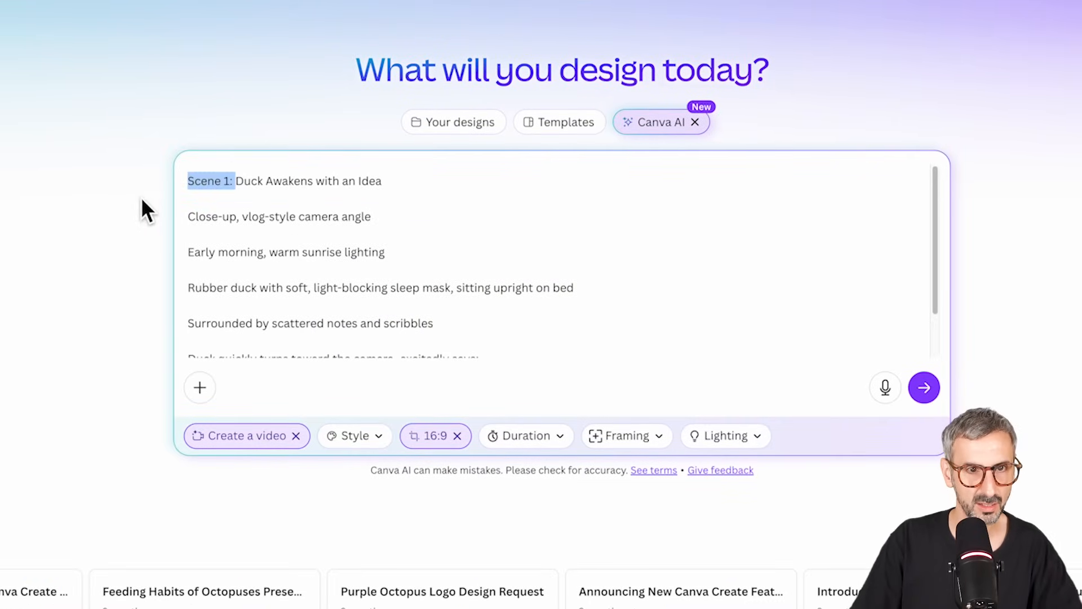
key(BackSpace)
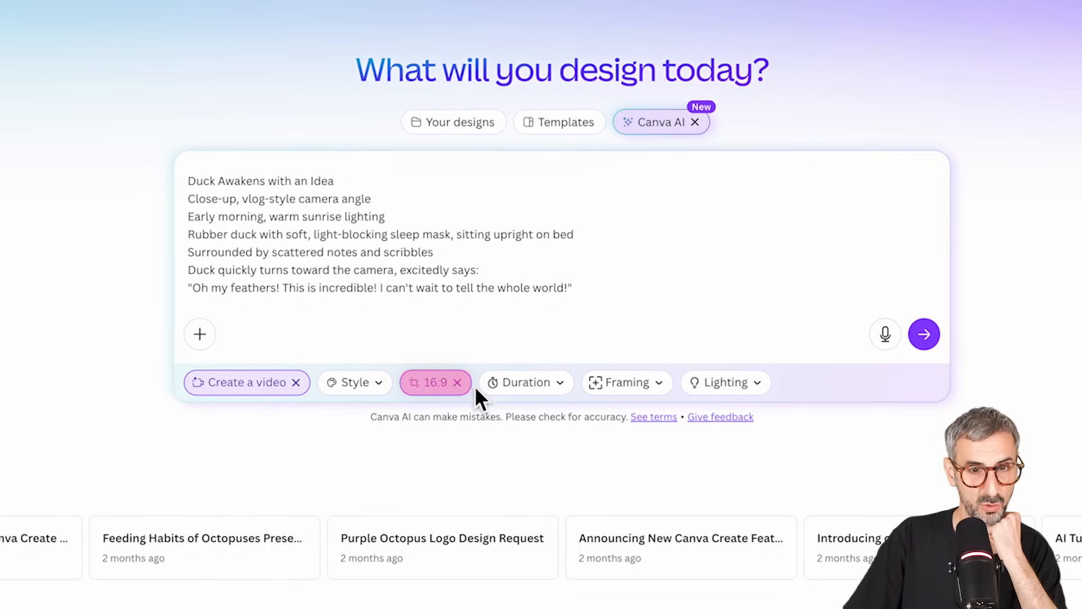
click(527, 382)
click(327, 420)
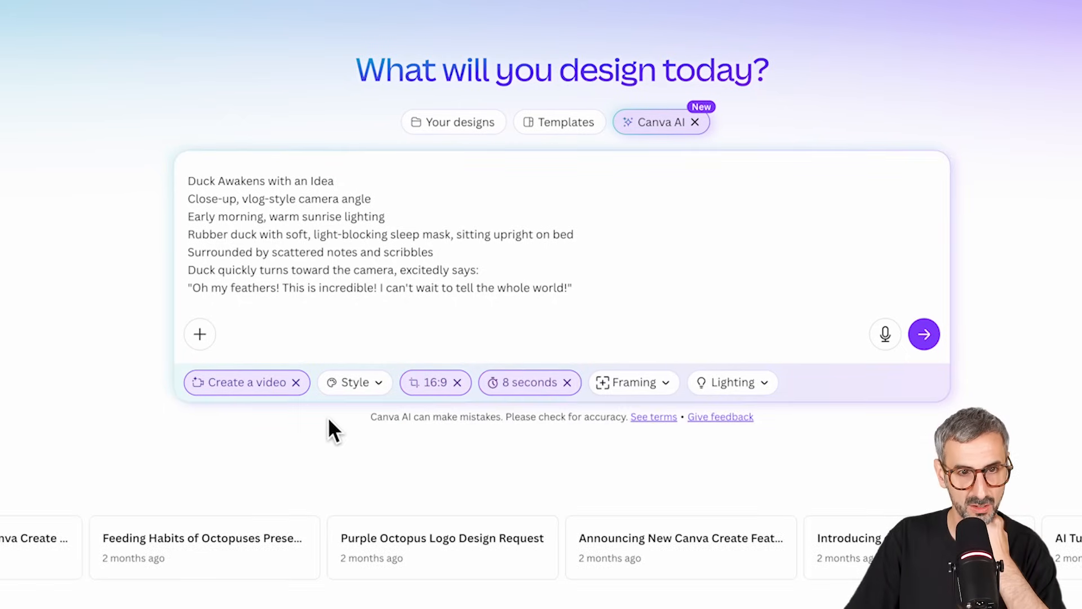
- Check the framing options against the prompt's "Close-up" wording, leave framing unset, and generate the Scene 1 video
click(641, 387)
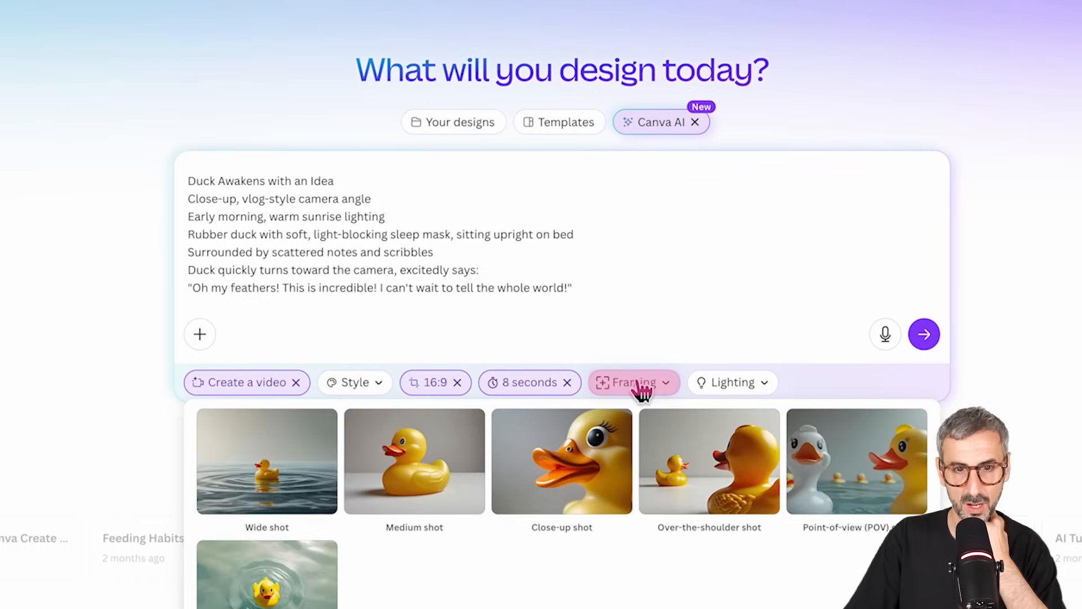
click(641, 387)
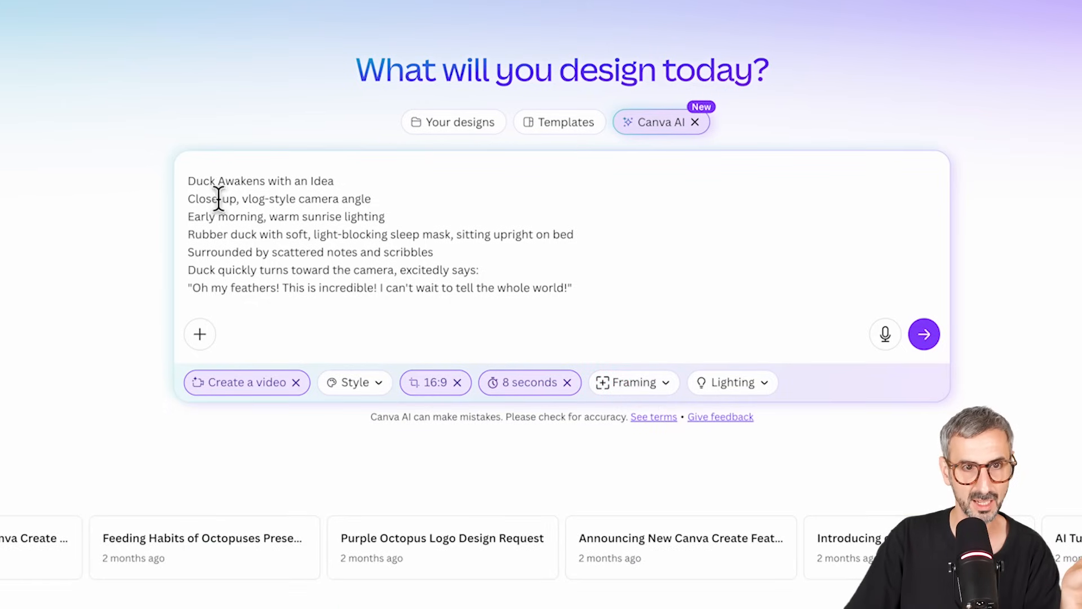
drag(188, 198, 242, 199)
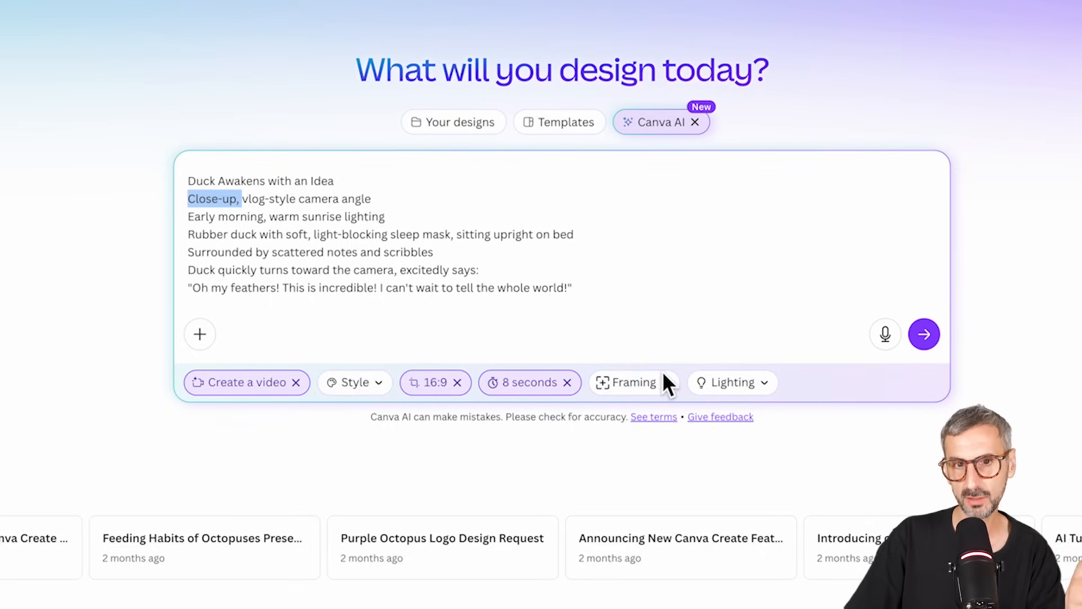
click(588, 289)
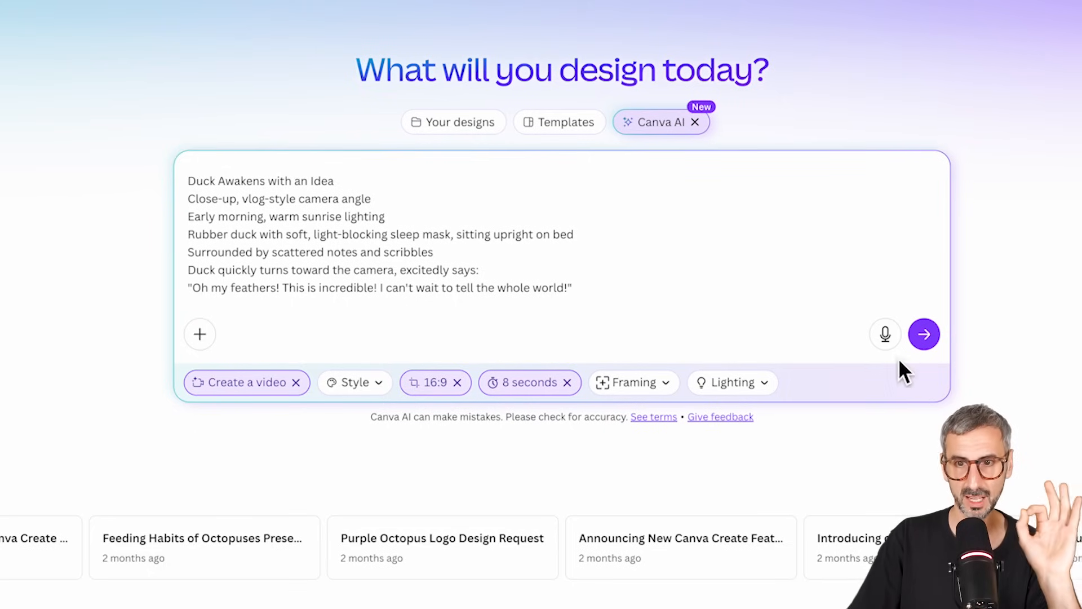
click(925, 345)
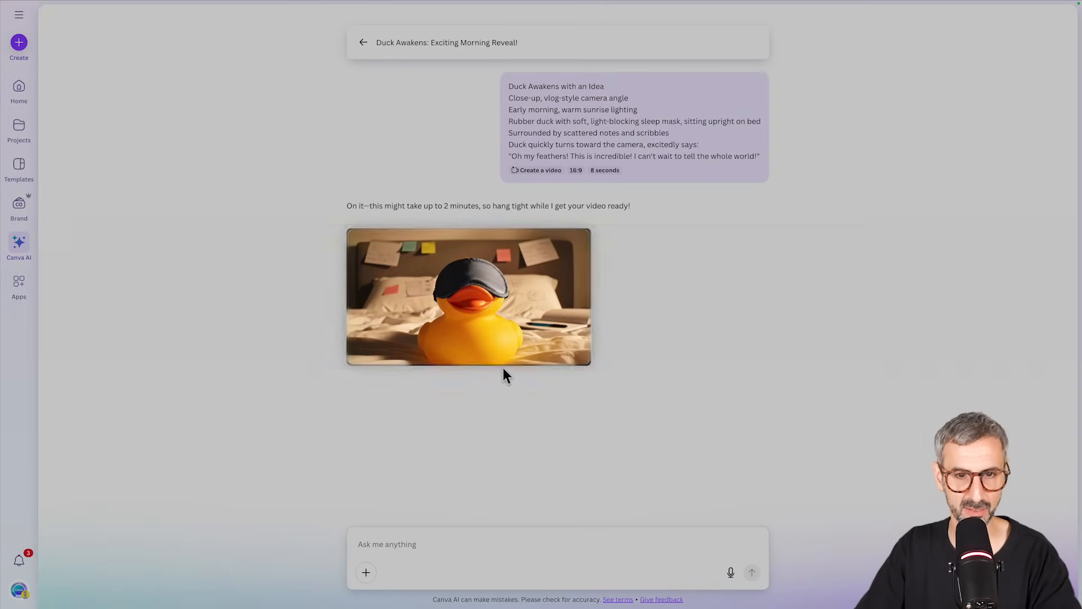
- Open the generated Scene 1 video and replay the duck's dialogue to examine its burned-in captions
click(490, 300)
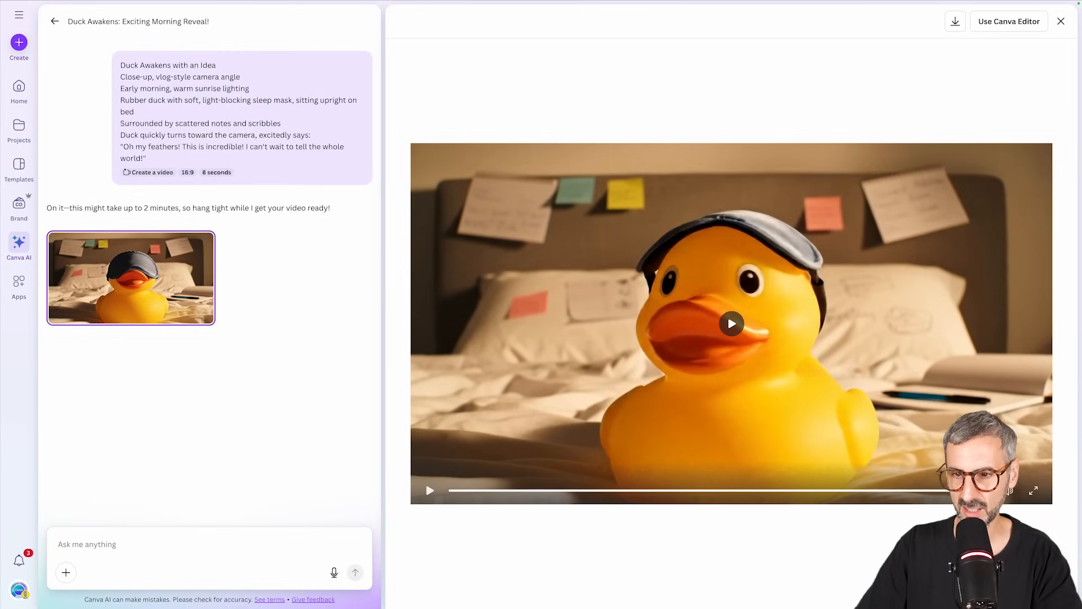
click(930, 491)
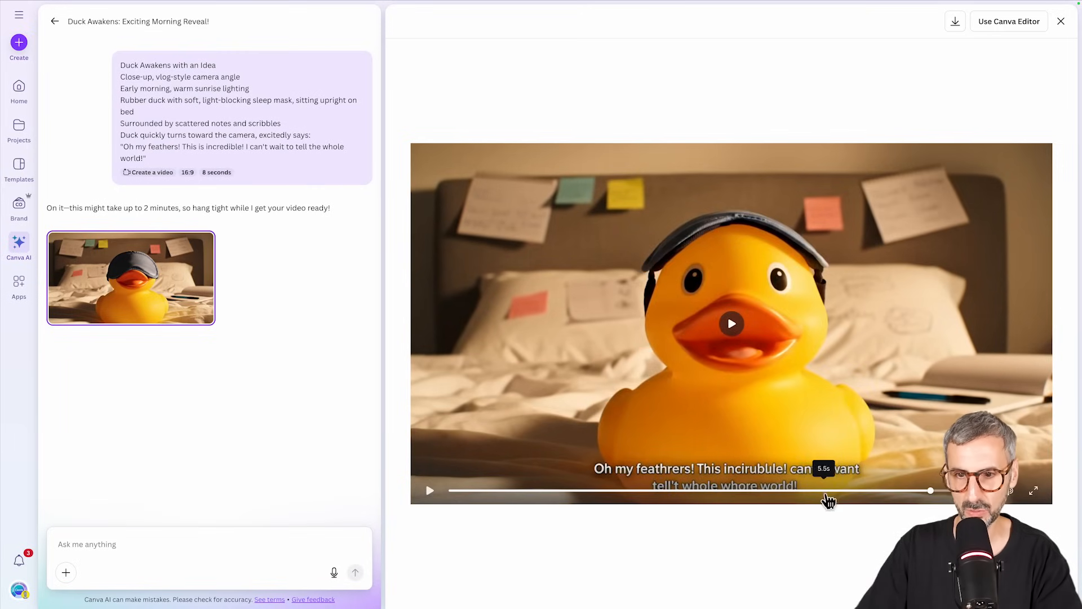
drag(933, 492, 654, 489)
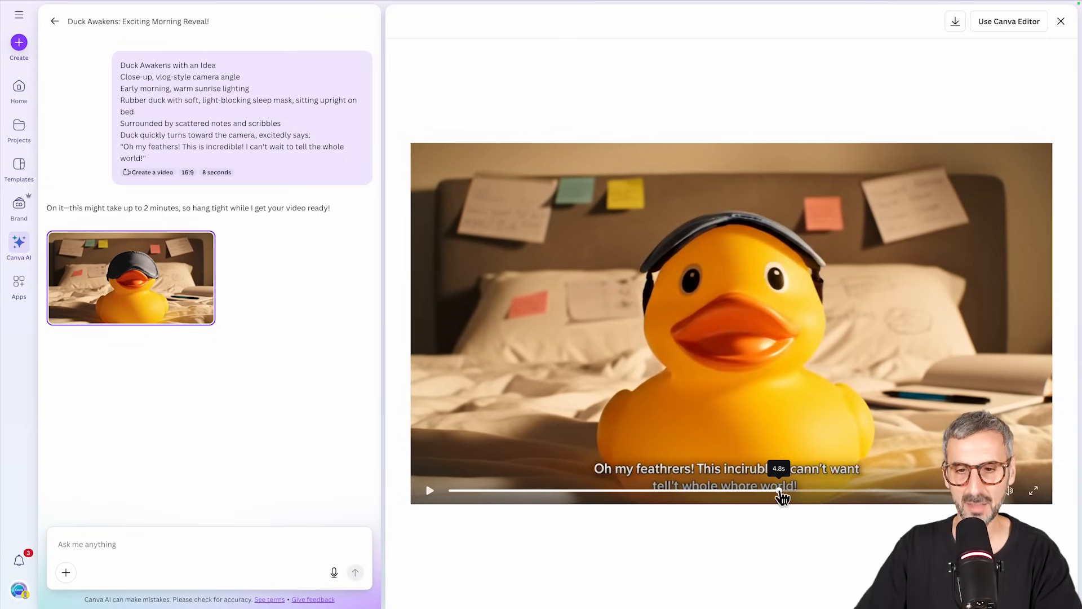
drag(745, 492, 645, 486)
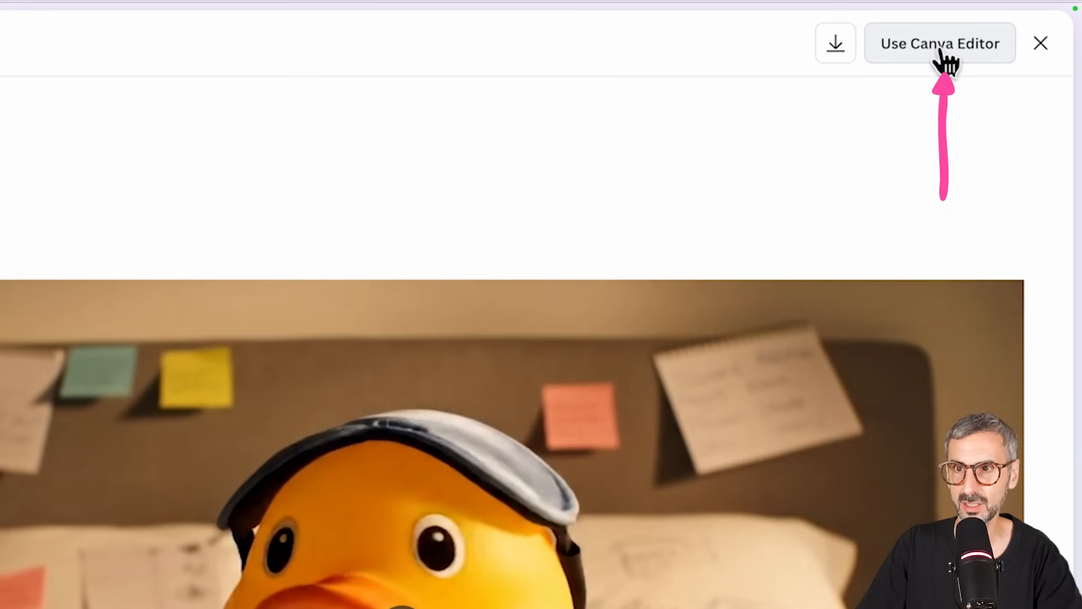
- Download the Scene 1 duck video and show the downloaded file in its folder
click(836, 49)
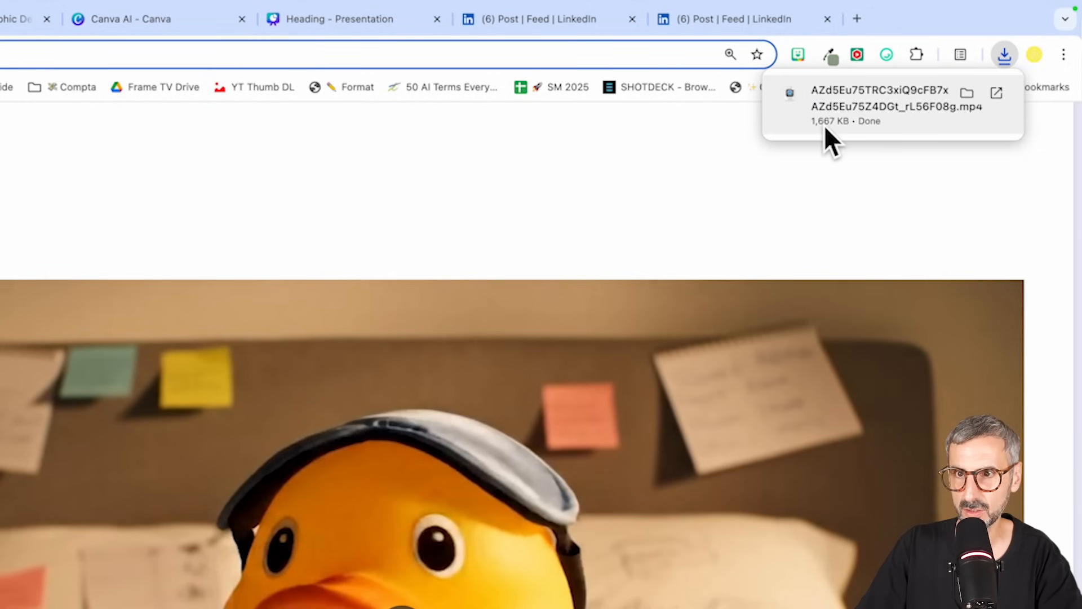
click(960, 96)
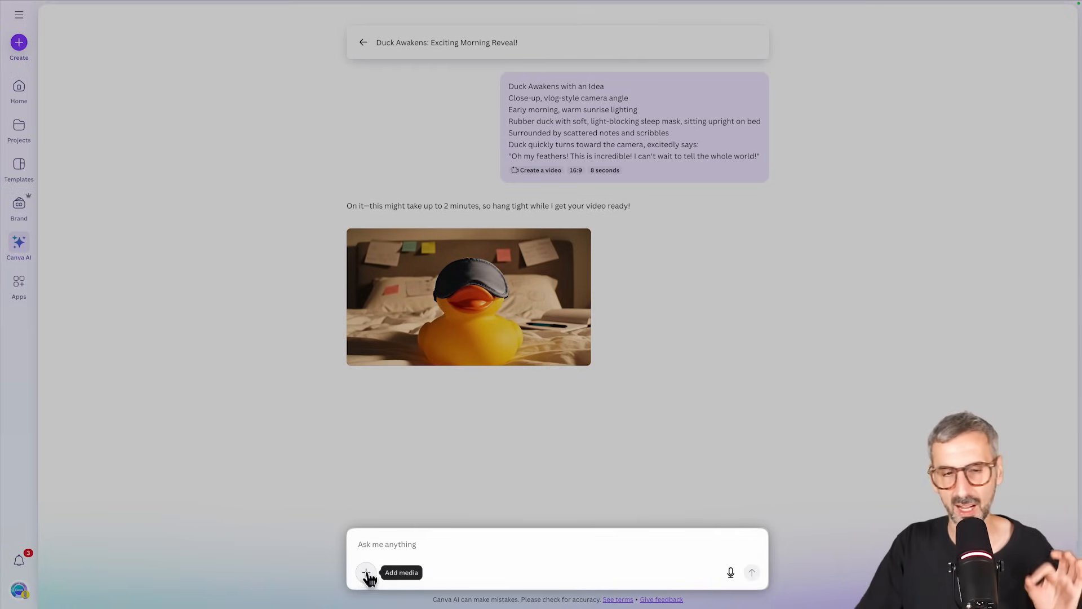
- Leave the Scene 1 chat and reset Canva AI's Create a video mode for a fresh prompt
mouse_move(491, 339)
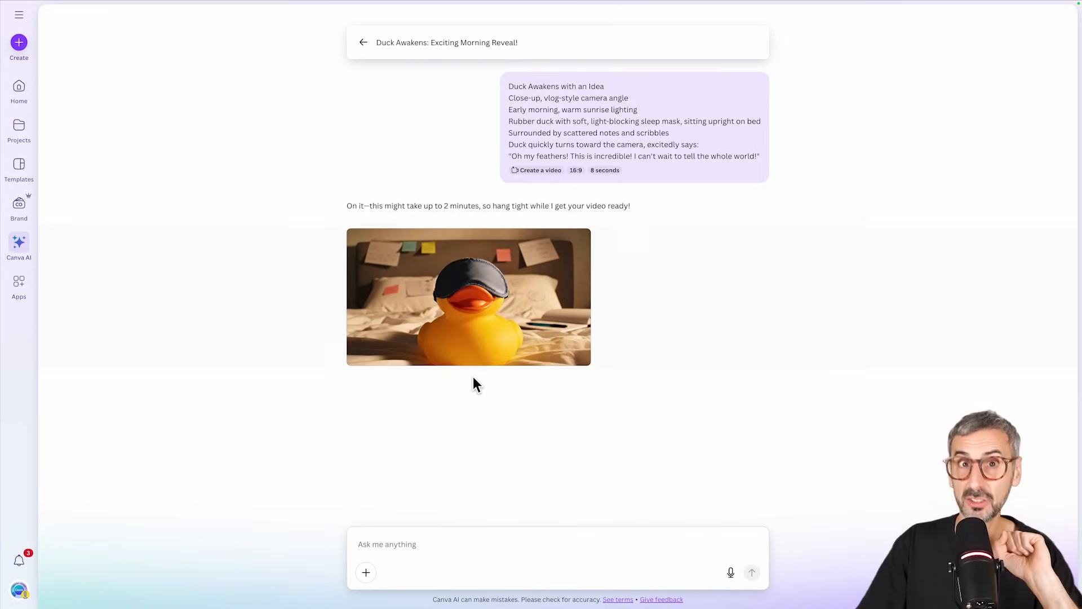
click(364, 44)
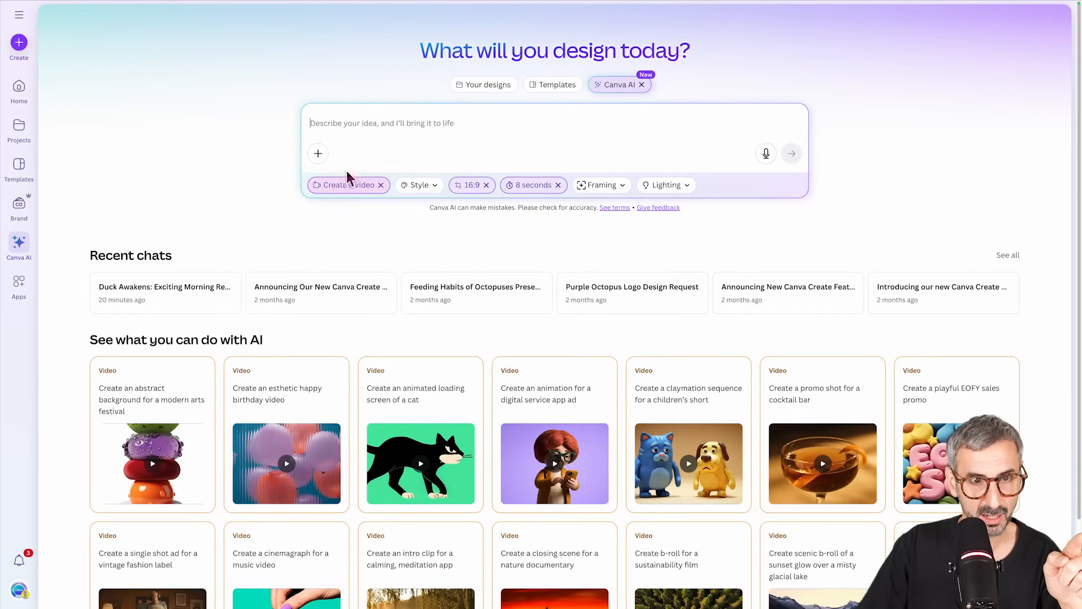
click(346, 188)
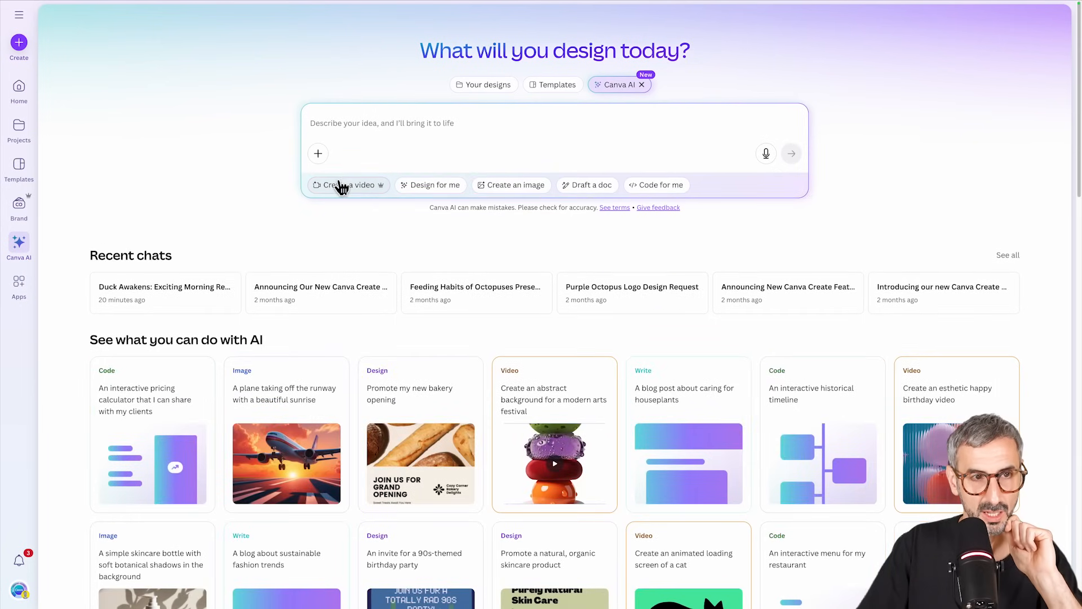
click(342, 188)
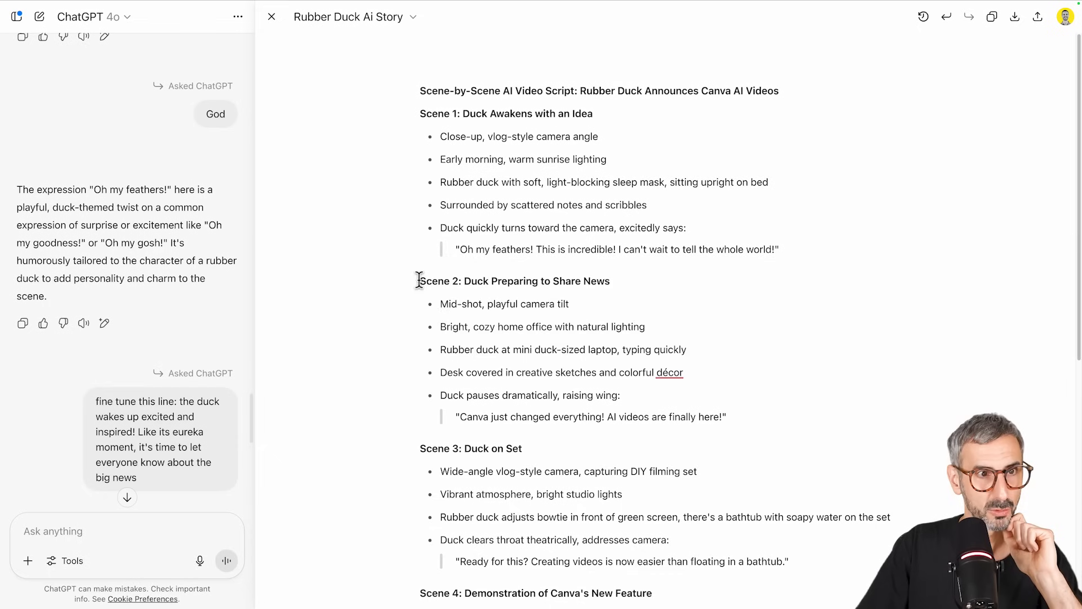
- In ChatGPT's Rubber Duck Ai Story canvas, copy all of Scene 2, "Duck Preparing to Share News", through its dialogue line
drag(418, 280, 623, 420)
key(ctrl+c)
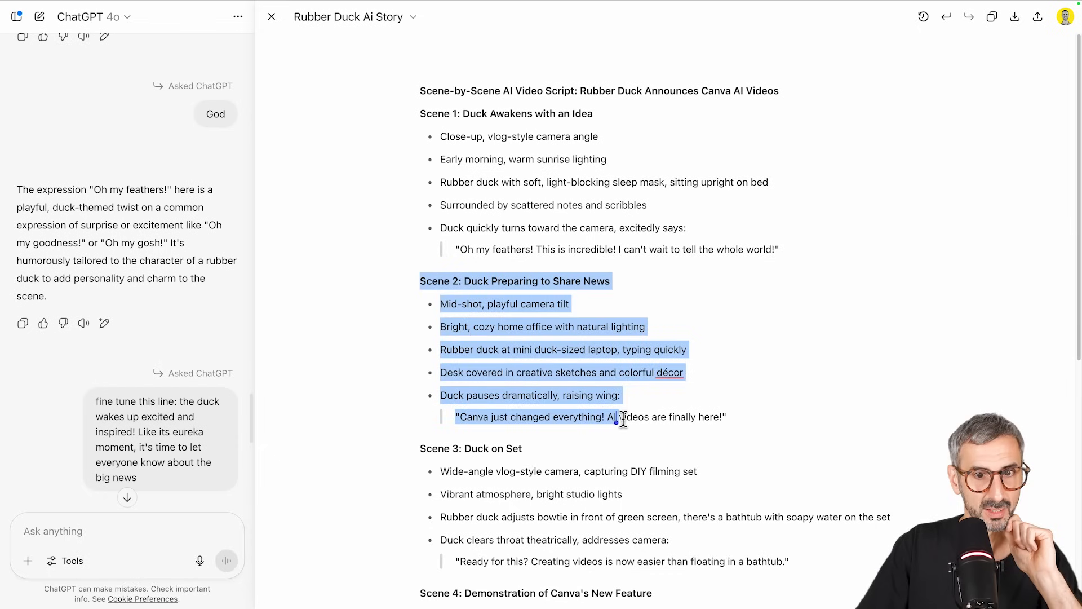
drag(742, 411, 729, 418)
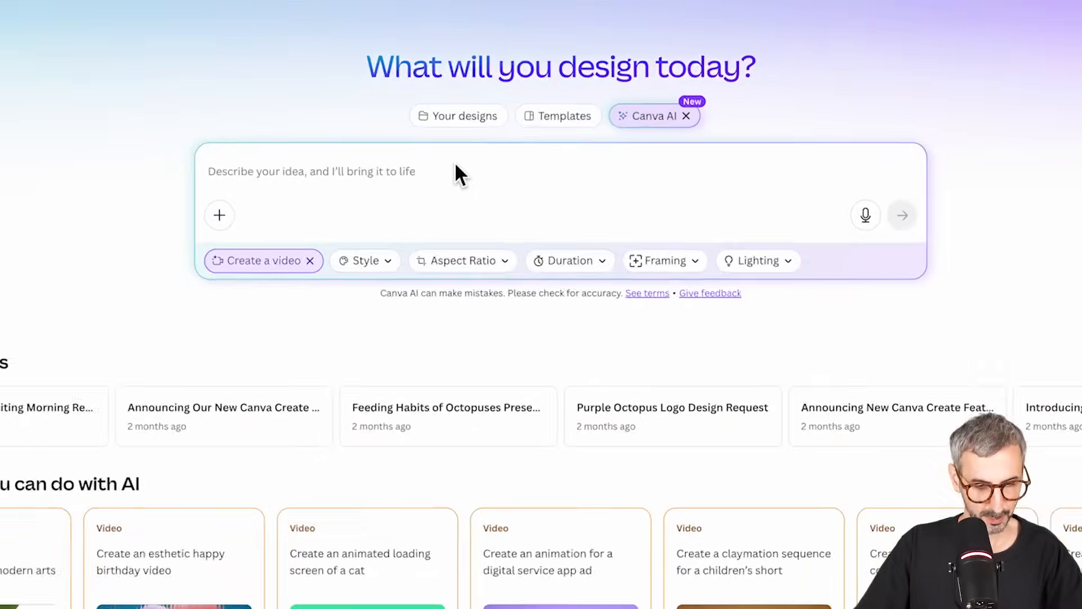
- Paste the Scene 2 description into Canva AI's video prompt and delete the "Scene 2:" label and blank lines
key(ctrl+v)
scroll(366, 145, up, 1)
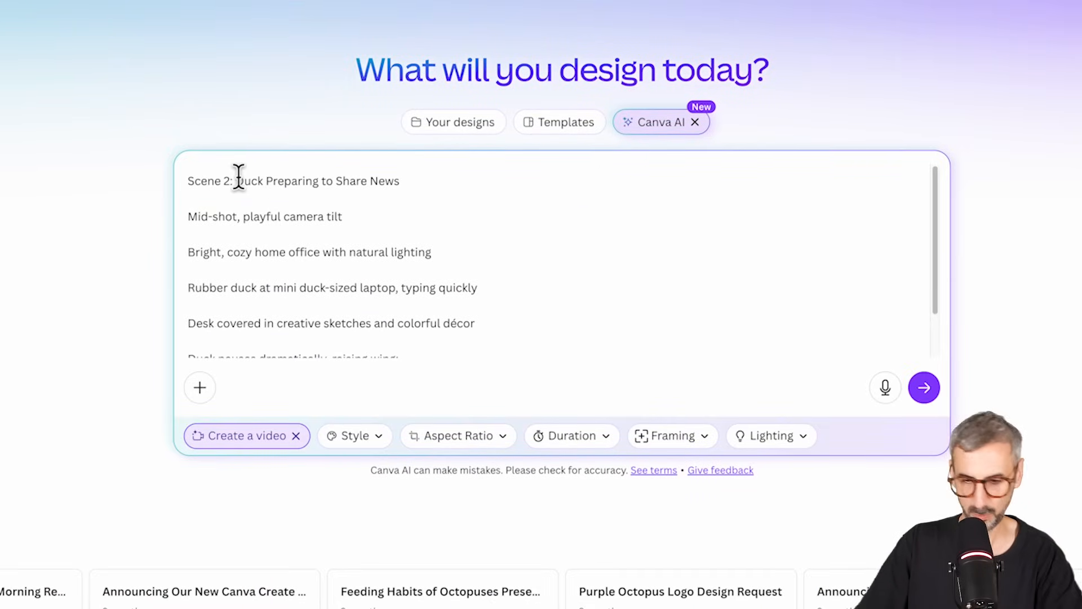
key(BackSpace)
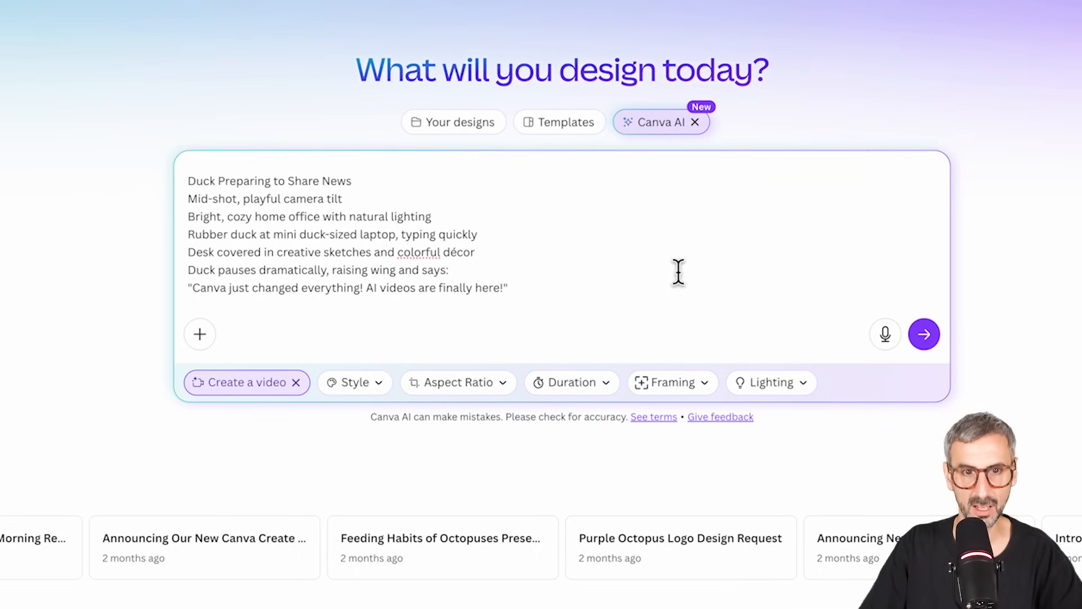
- Add "no captions." at the end of the Scene 2 prompt, separated from the dialogue by a blank line
click(618, 305)
key(shift+Return)
key(shift+Return)
text(no caption)
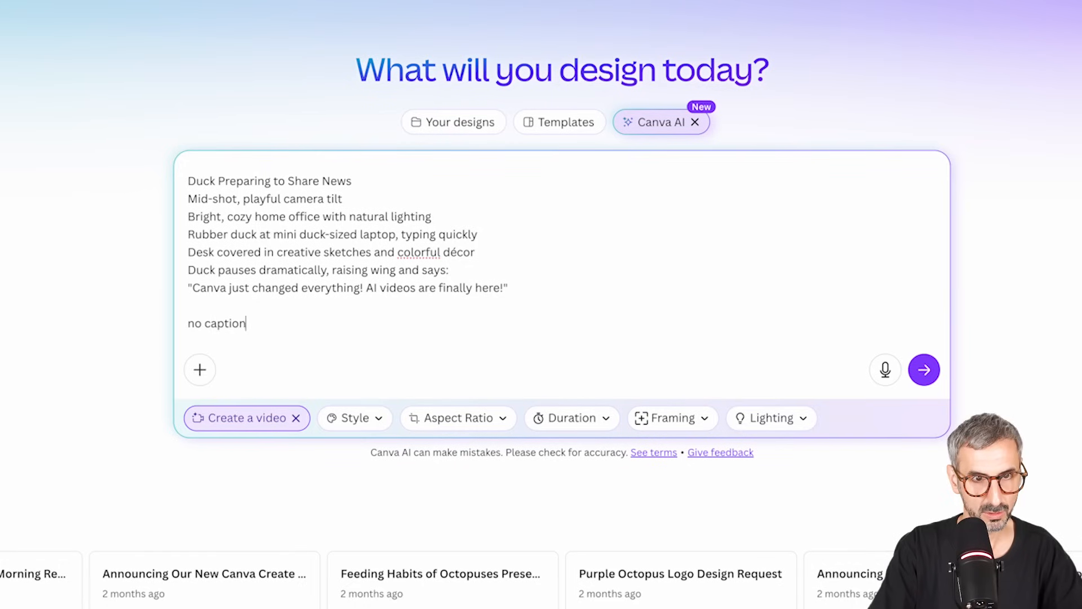
text(s.)
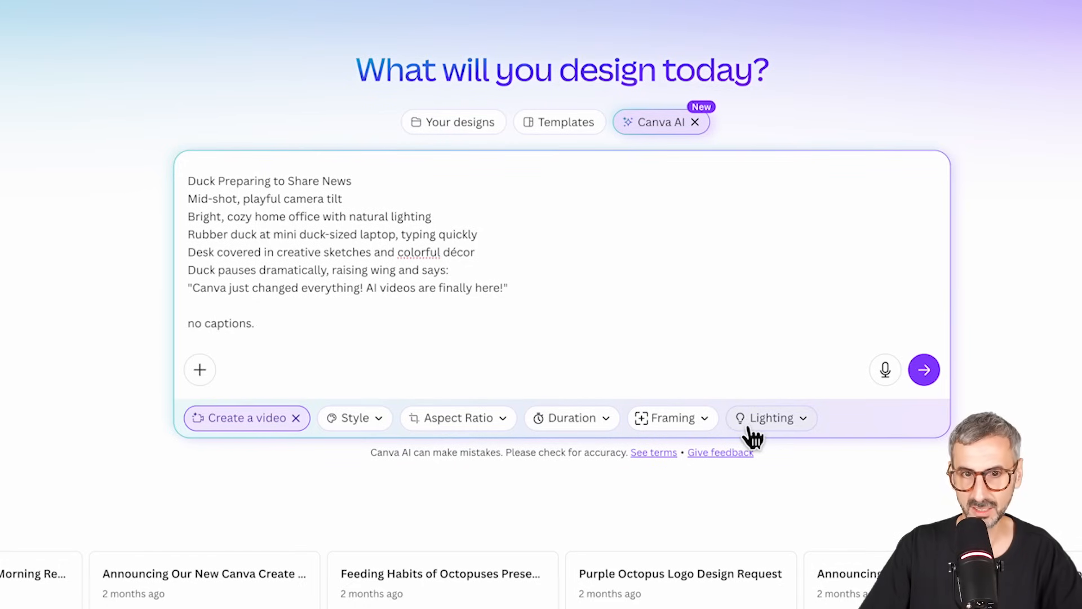
- Set the duration to 8 seconds and the aspect ratio to 16:9, and generate the Scene 2 video
click(581, 428)
click(321, 451)
click(479, 429)
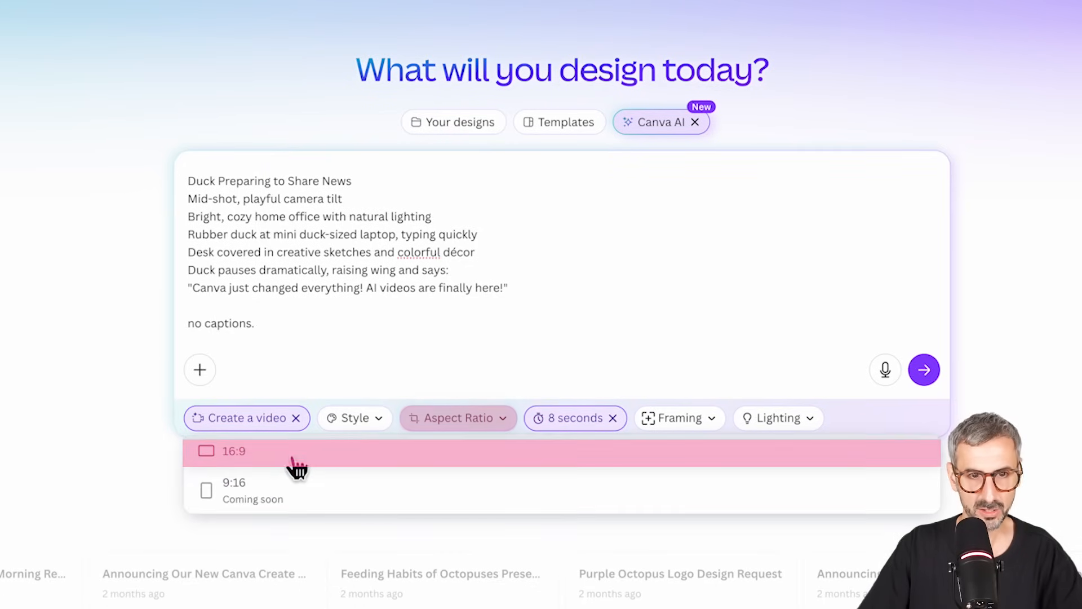
click(290, 451)
click(925, 370)
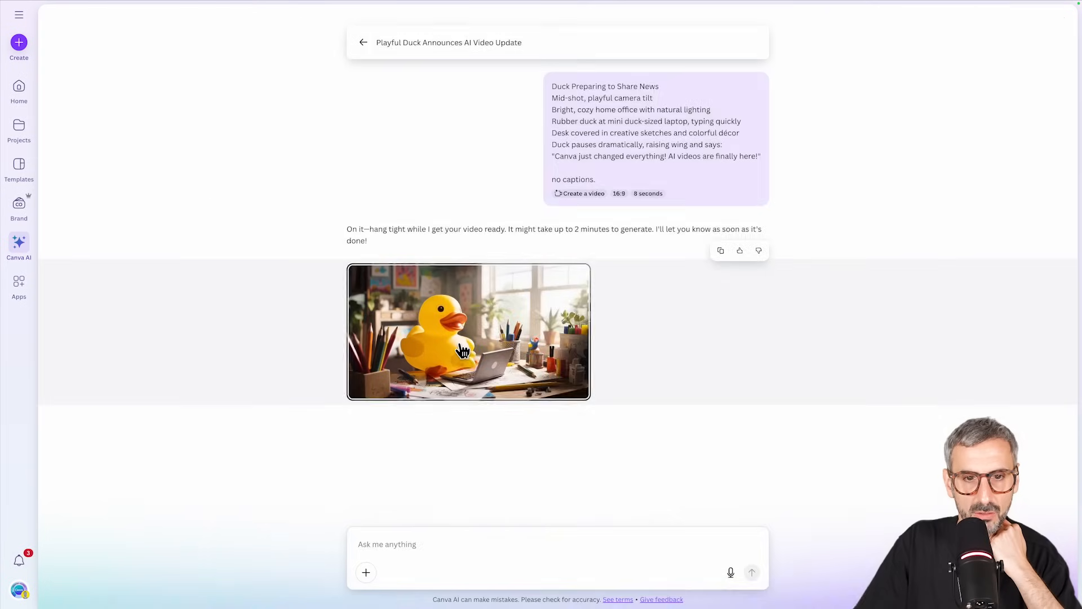
- Open the generated Scene 2 video and play it to review the duck at its laptop
click(456, 341)
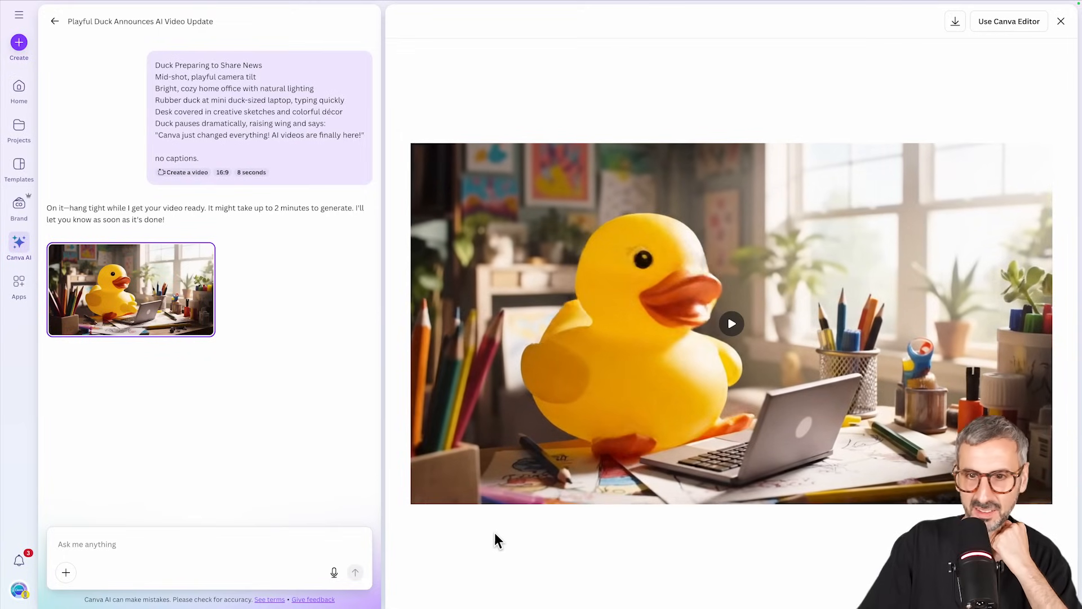
mouse_move(746, 296)
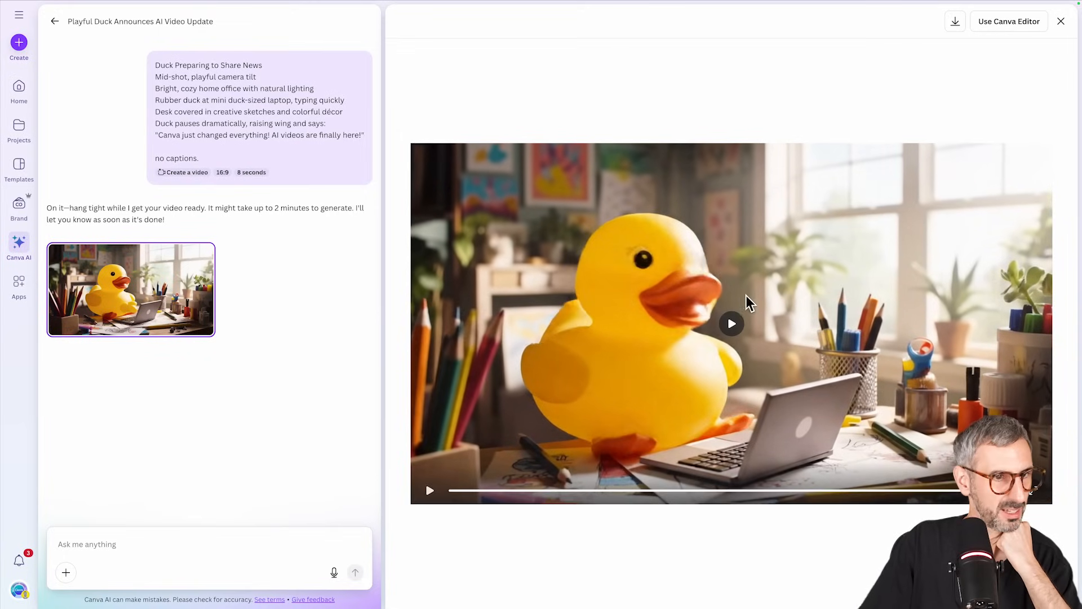
click(732, 326)
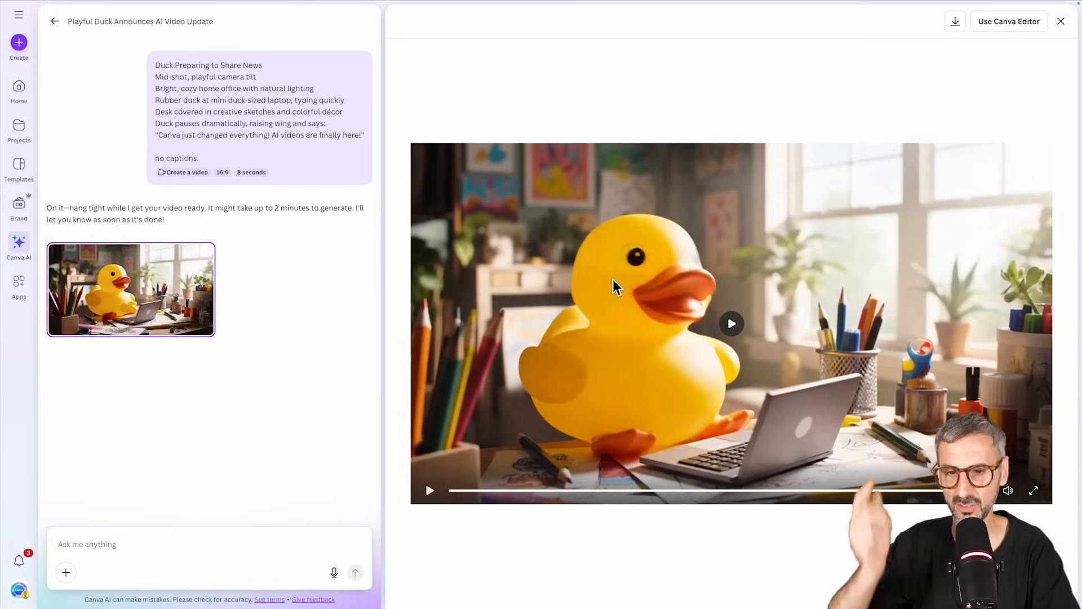
- Download the Scene 2 video, show it in the Downloads folder, and rename the file
click(950, 29)
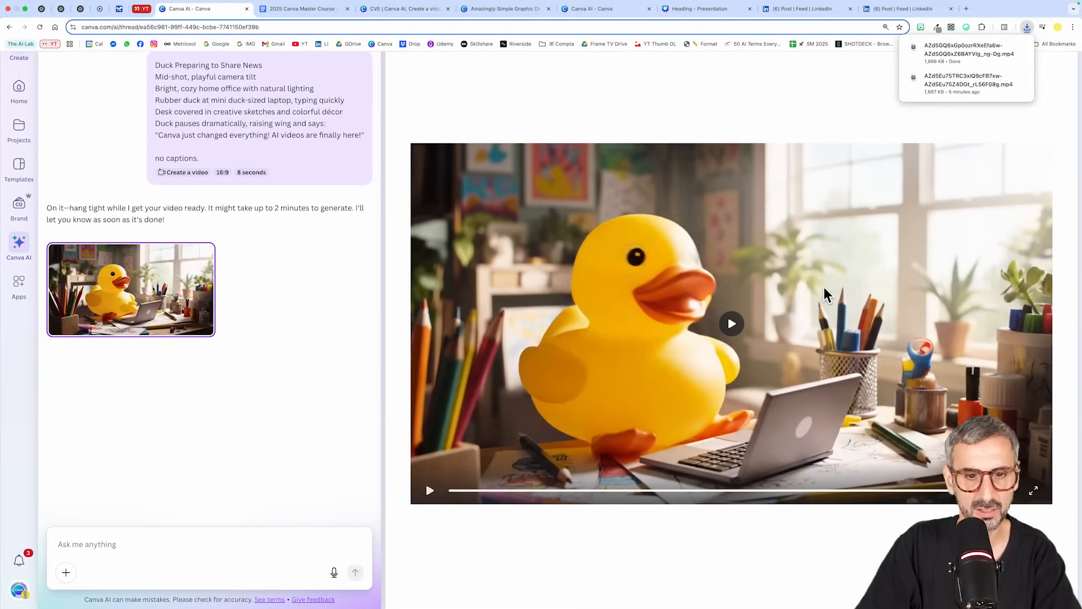
click(1004, 58)
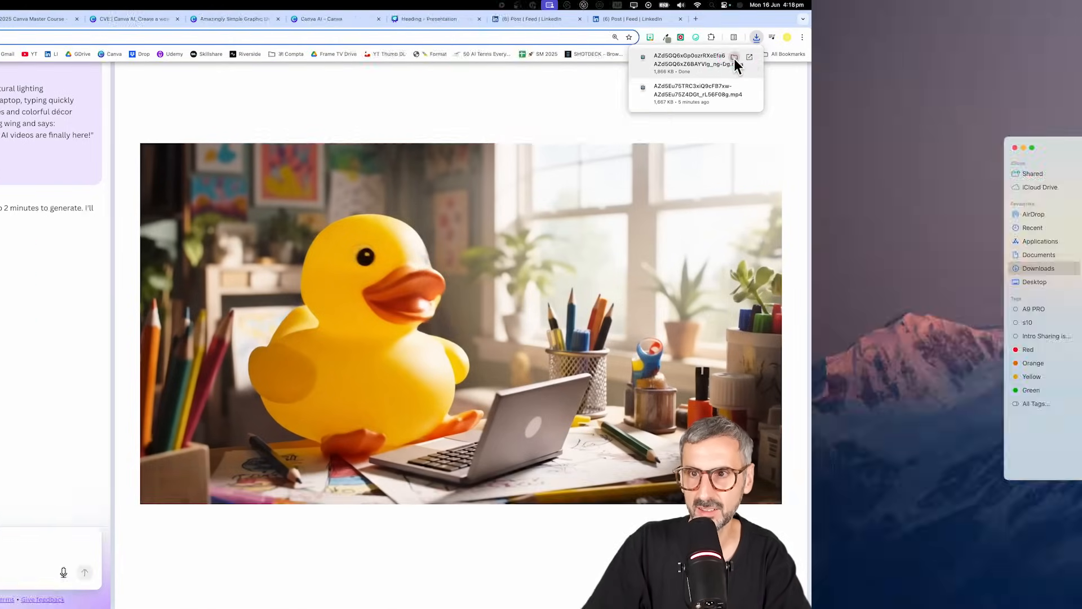
right_click(342, 185)
click(367, 233)
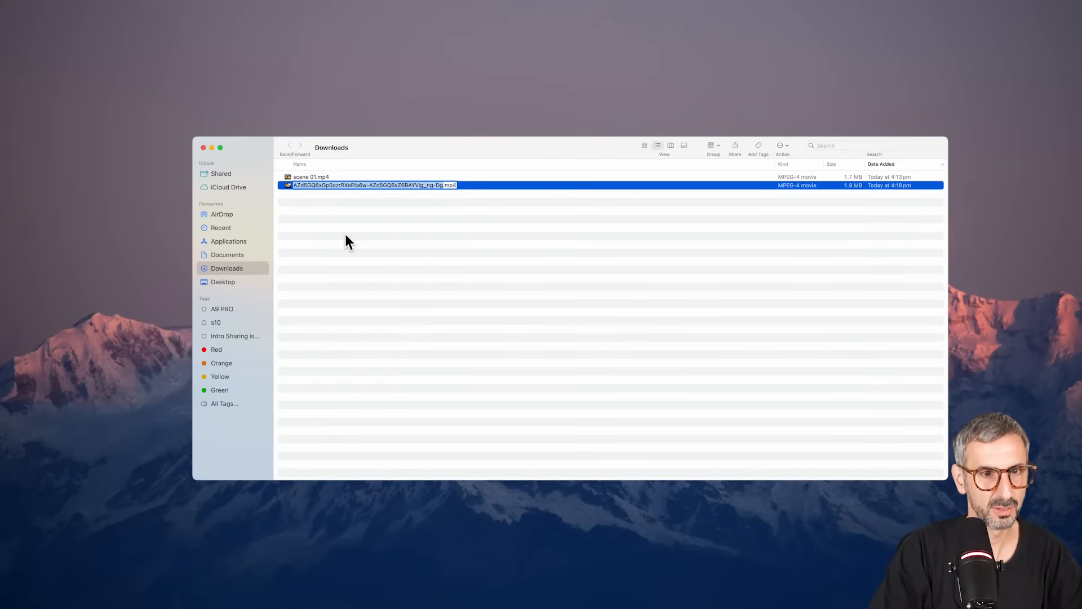
text(sc)
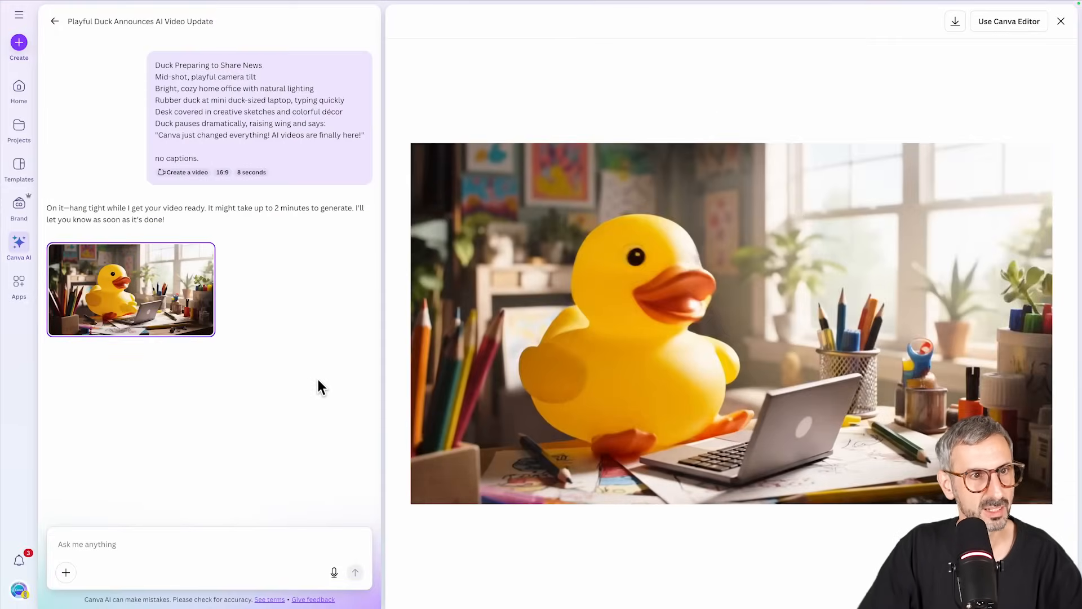
- Leave the Scene 2 chat and copy all of Scene 3, "Duck on Set", from the ChatGPT script
click(55, 20)
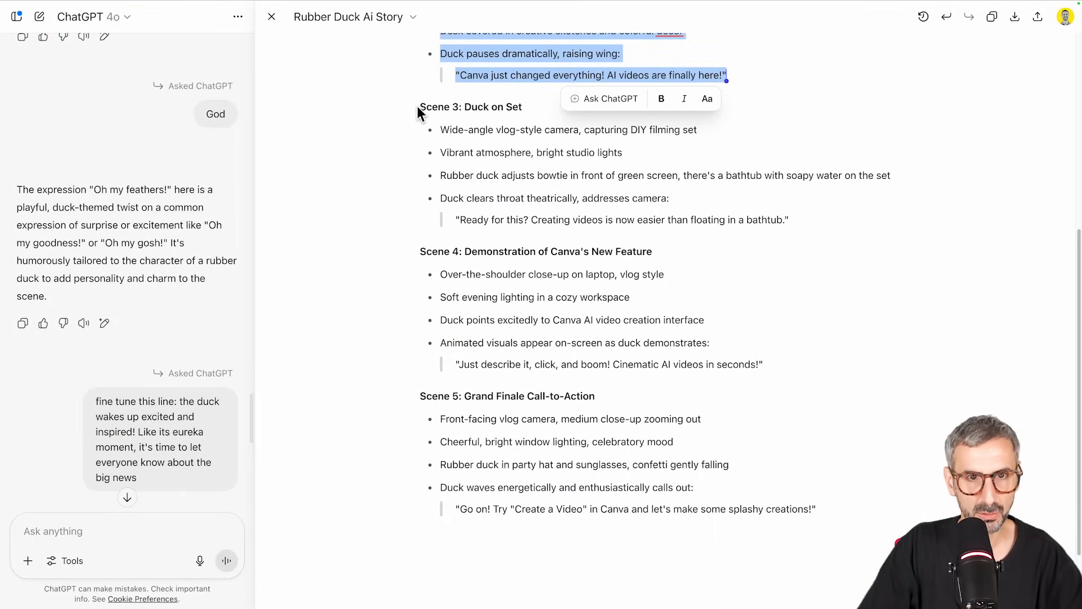
drag(420, 107, 887, 222)
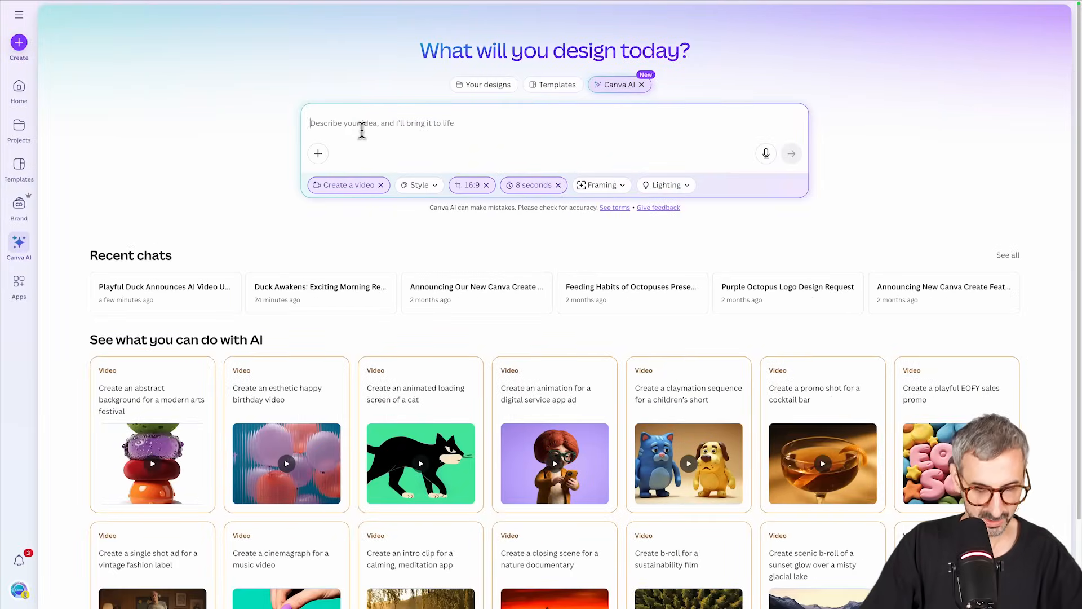
- Enter the copied Scene 3 "Duck on Set" text as the video prompt and remove the "Scene 3:" label
text(Scene 3: Duck on Set  Wide-angle vlog-style camera, capturing DIY filming set  Vibrant atmosphere, bright studio lights  Rubber duck adjusts bowtie in front of green screen, there's a bathtub with soapy water on the set  Duck clears throat theatrically, addresses camera:  "Ready for this? Creating videos is now easier than floating in a bathtub.")
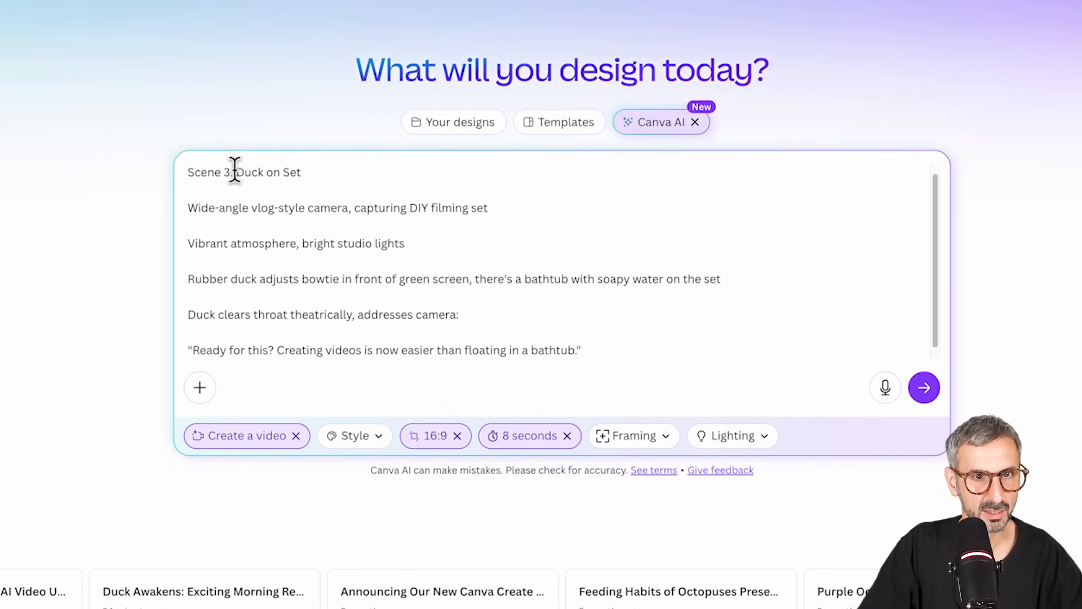
drag(235, 170, 169, 176)
key(BackSpace)
- Remove the blank lines between all lines of the "Duck on Set" prompt
click(207, 203)
key(BackSpace)
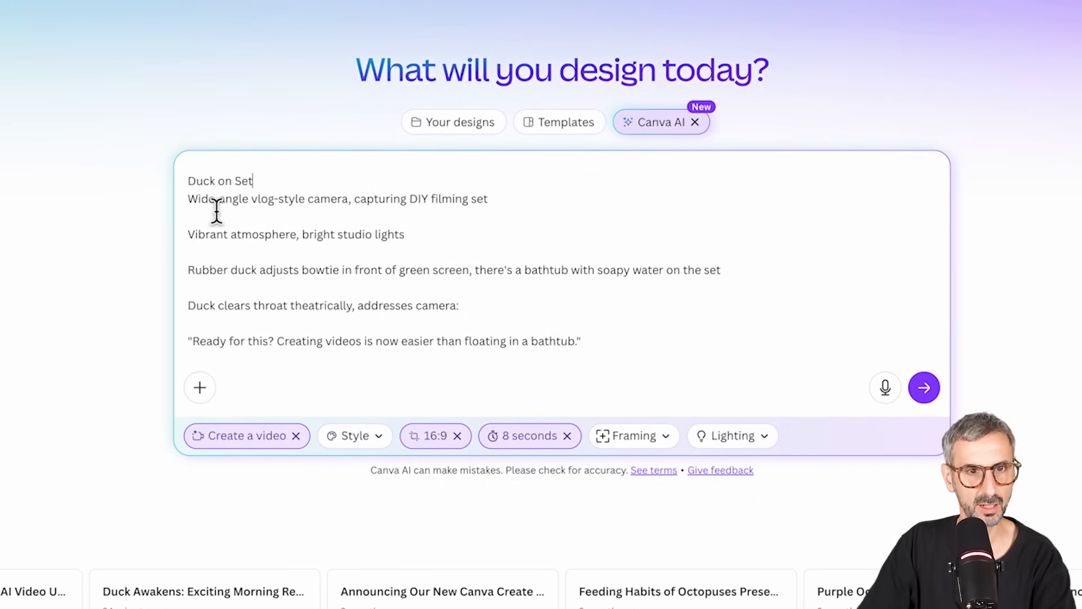
click(218, 215)
key(BackSpace)
click(222, 233)
key(BackSpace)
click(225, 251)
key(BackSpace)
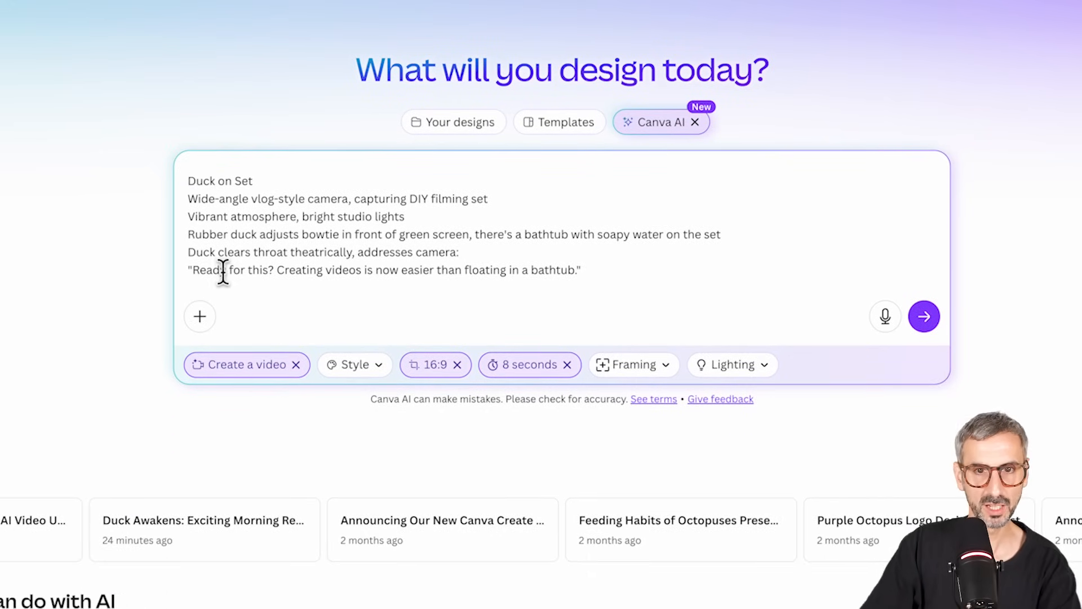
- Add "no captions" on a separate line after the Scene 3 dialogue and generate the video
click(623, 270)
key(Return)
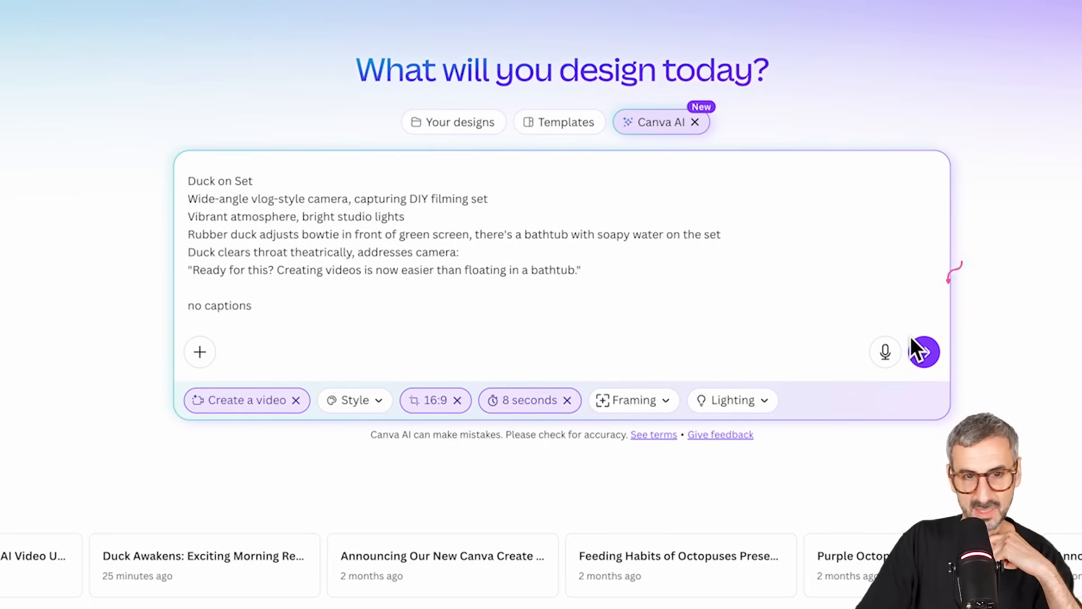
click(922, 354)
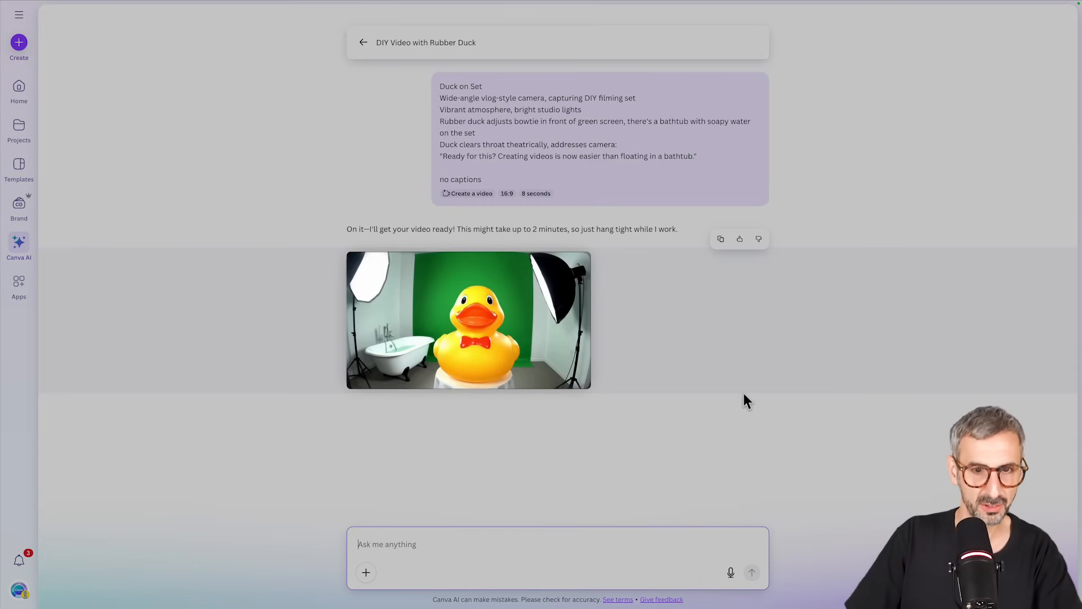
- Open and download the generated Scene 3 video, show it in the Downloads folder, and rename it "scene 03.mp4"
click(494, 319)
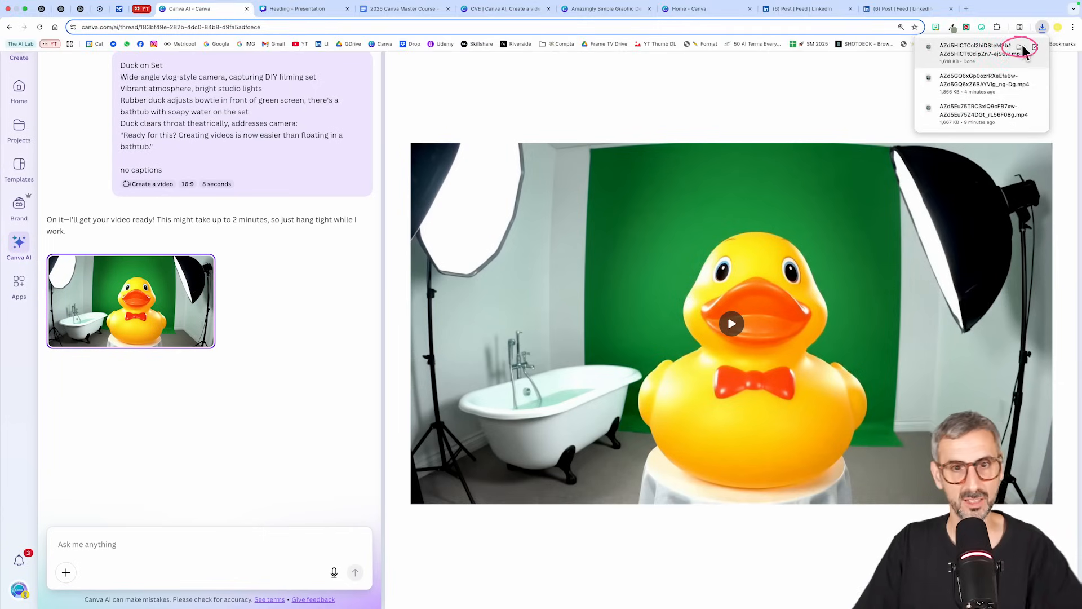
click(1020, 47)
right_click(362, 194)
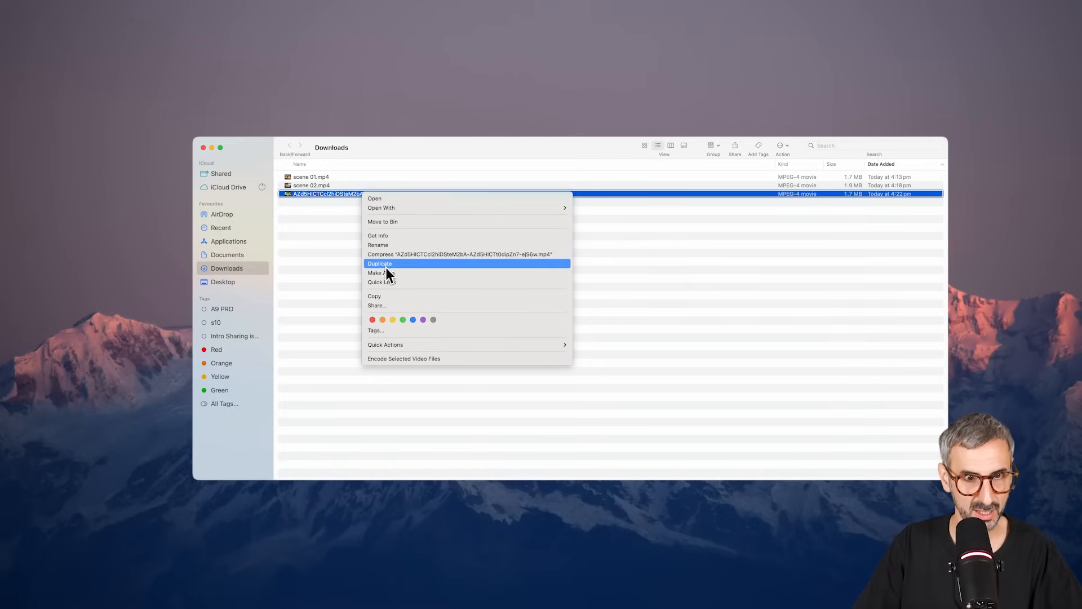
click(396, 246)
text(scene 03.mp4)
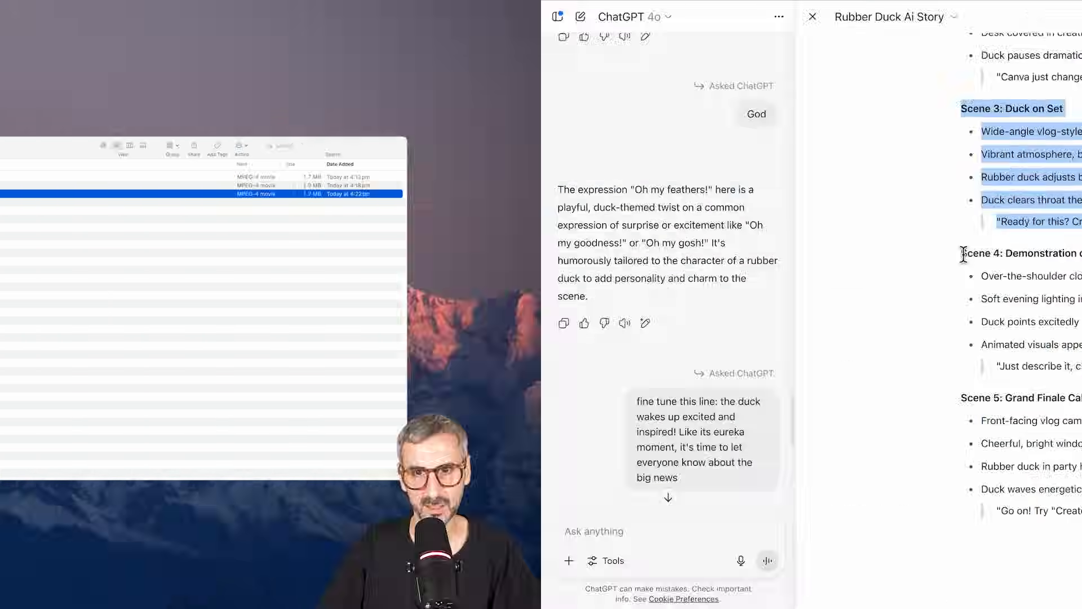
- Copy all of Scene 4, "Demonstration of Canva's New Feature", from the ChatGPT script and clear the video mode in Canva AI
drag(420, 253, 776, 370)
key(ctrl+c)
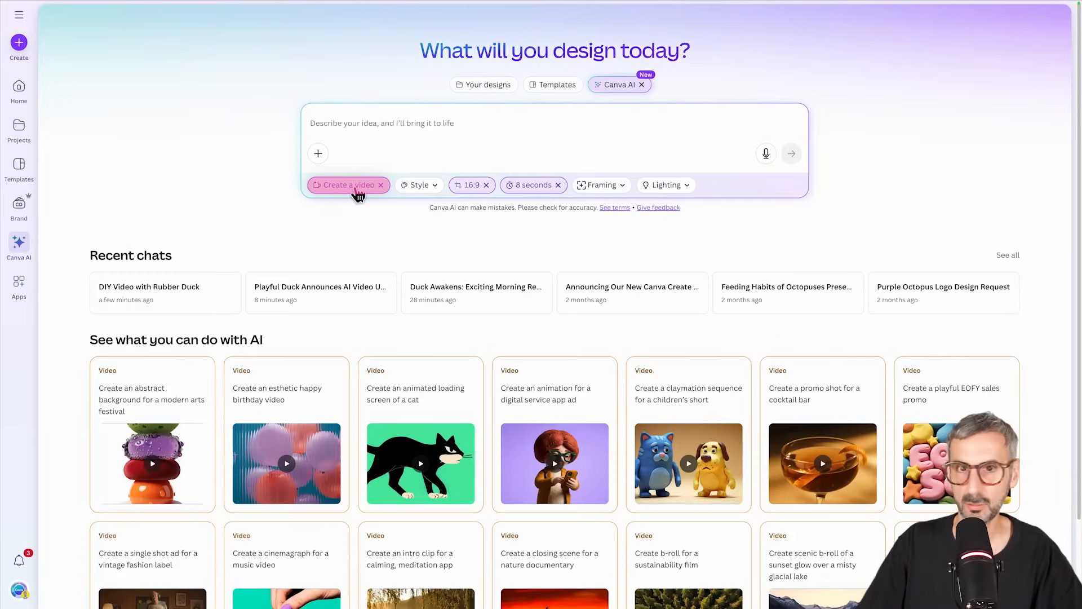
click(357, 191)
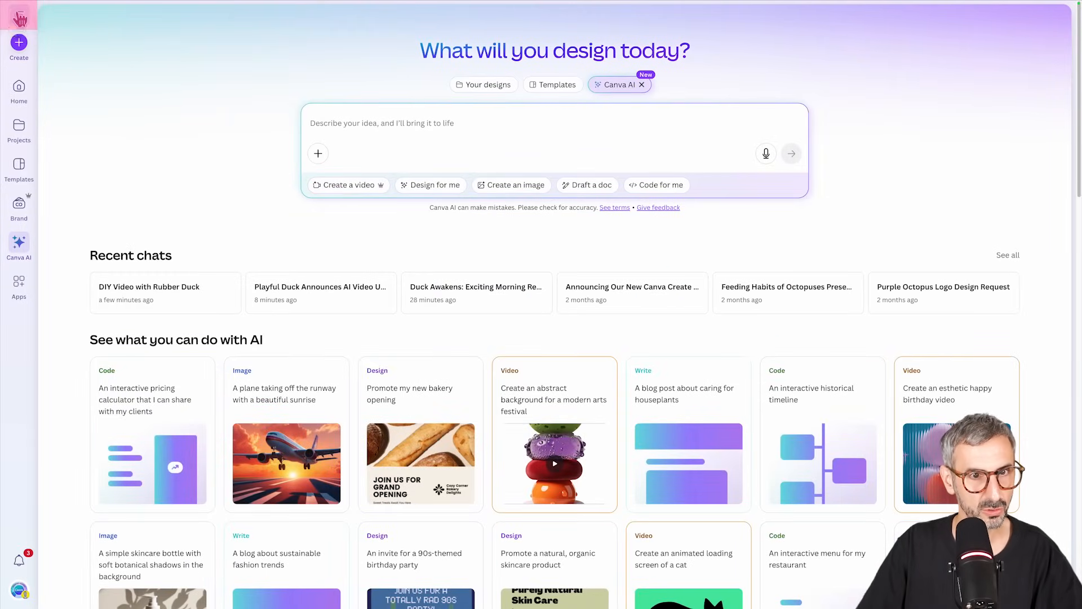
- Show the Canva AI chat history, look through the three earlier duck video chats, and return to the new chat
click(21, 17)
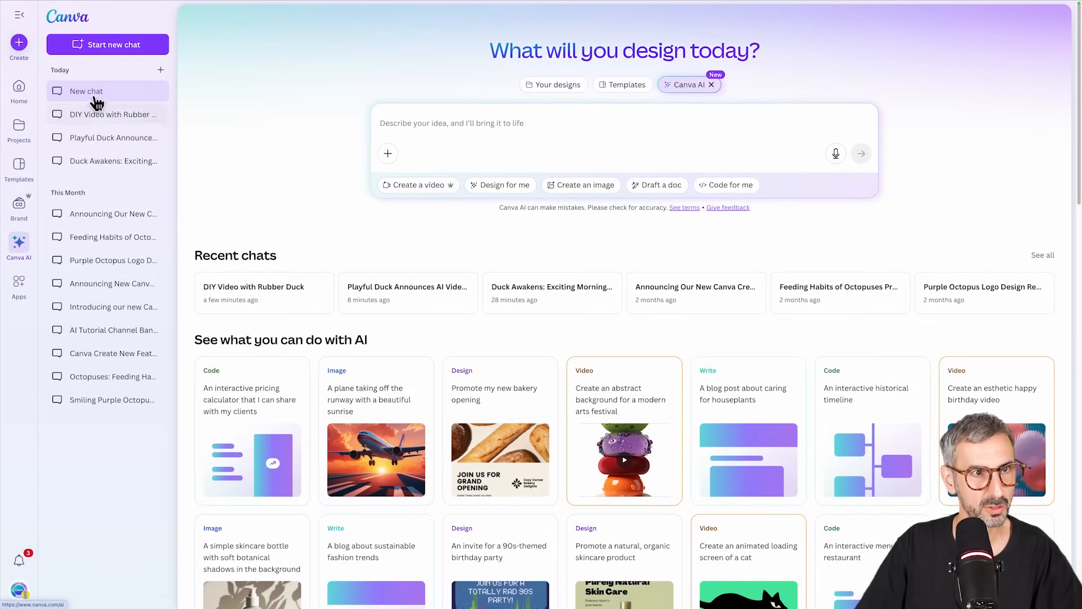
click(108, 168)
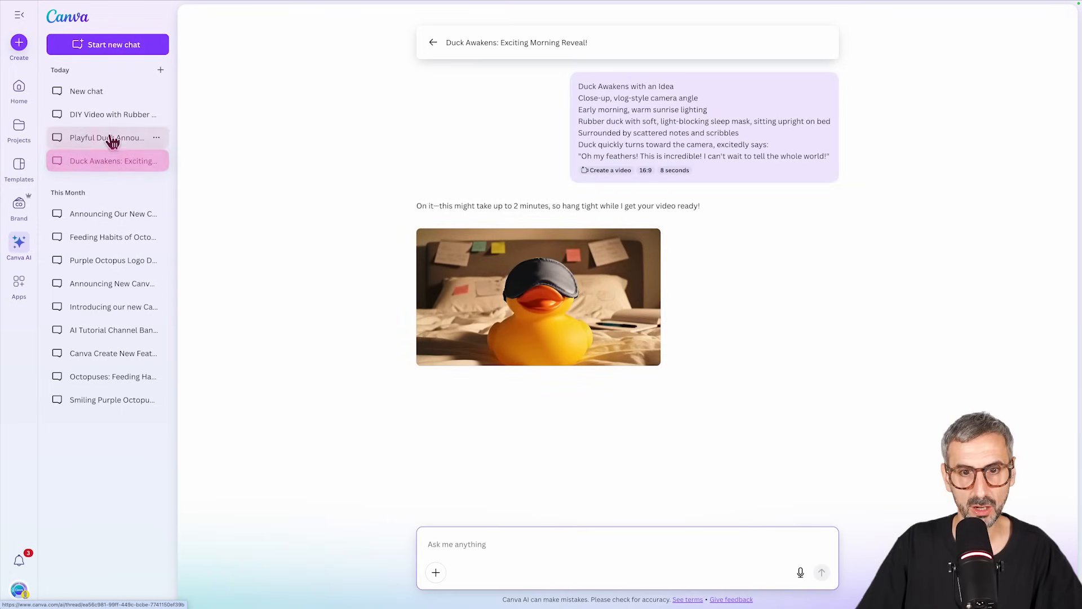
click(109, 139)
click(112, 118)
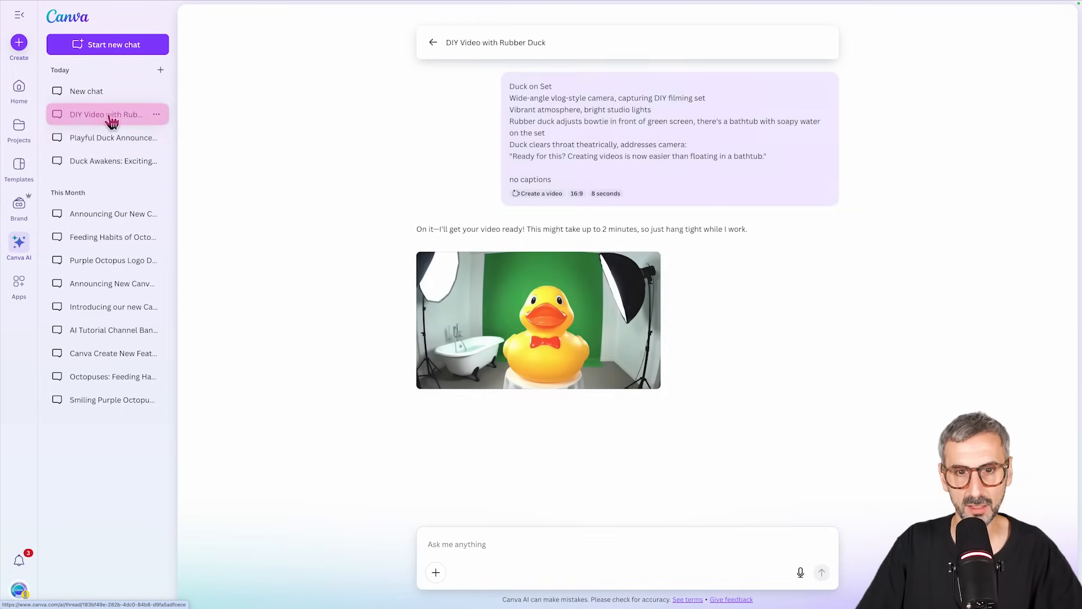
click(107, 95)
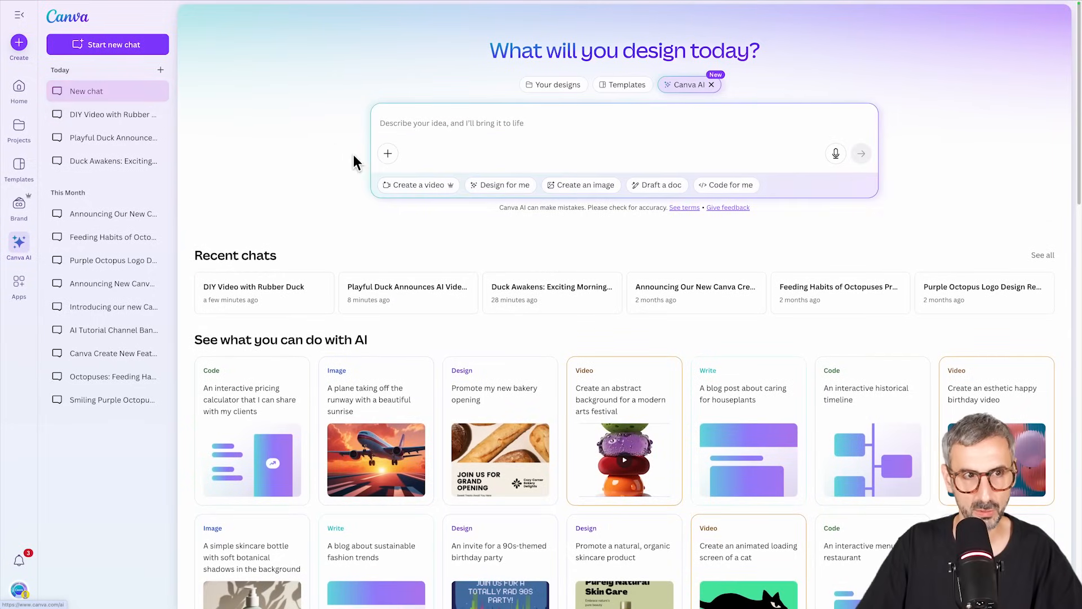
- Set the new chat to create a video, paste the Scene 4 text as the prompt, and remove the "Scene 4:" label
click(410, 189)
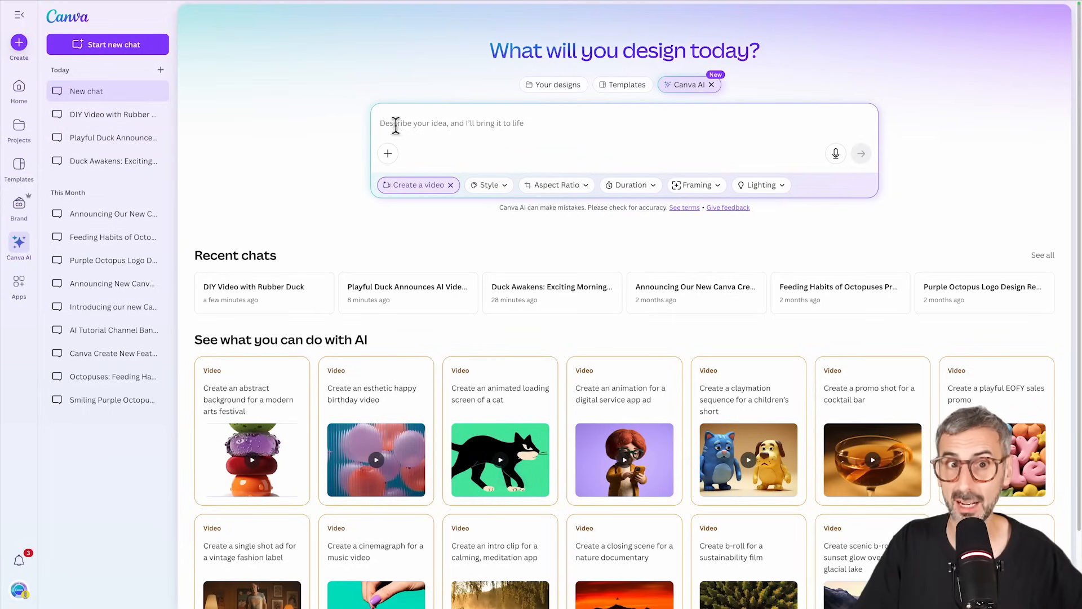
key(ctrl+v)
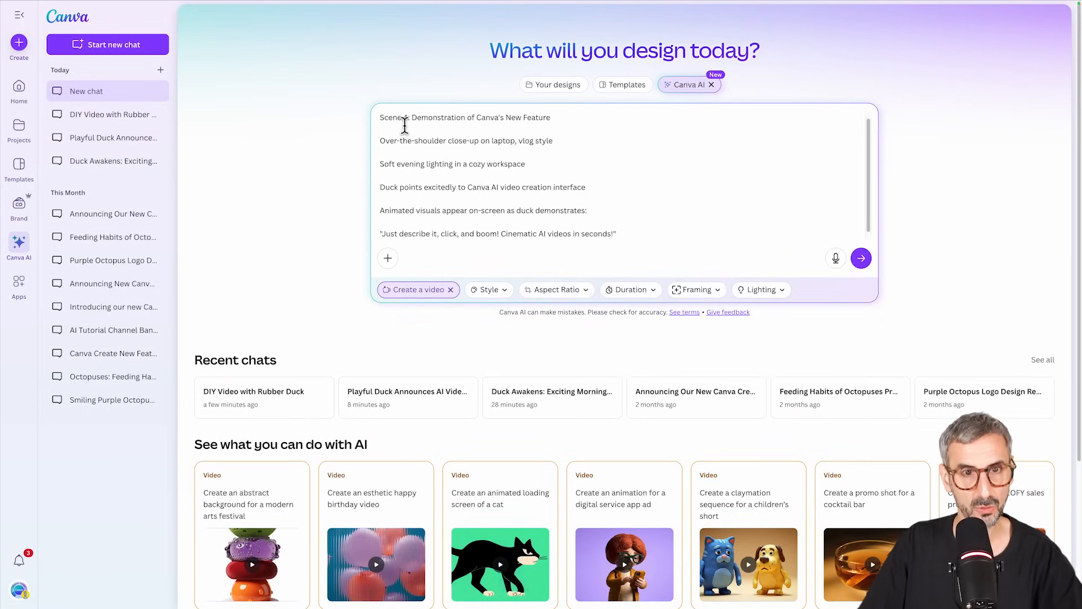
key(BackSpace)
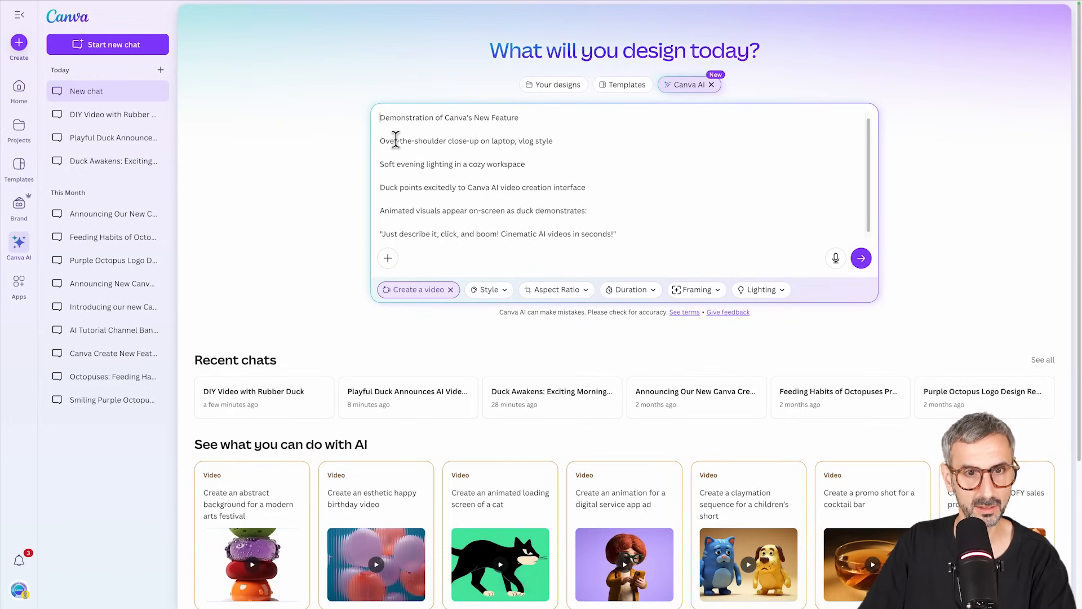
- Remove the blank lines between all lines of the "Demonstration of Canva's New Feature" prompt and generate the video
click(397, 130)
key(BackSpace)
click(401, 146)
key(BackSpace)
click(404, 158)
key(BackSpace)
click(404, 169)
key(BackSpace)
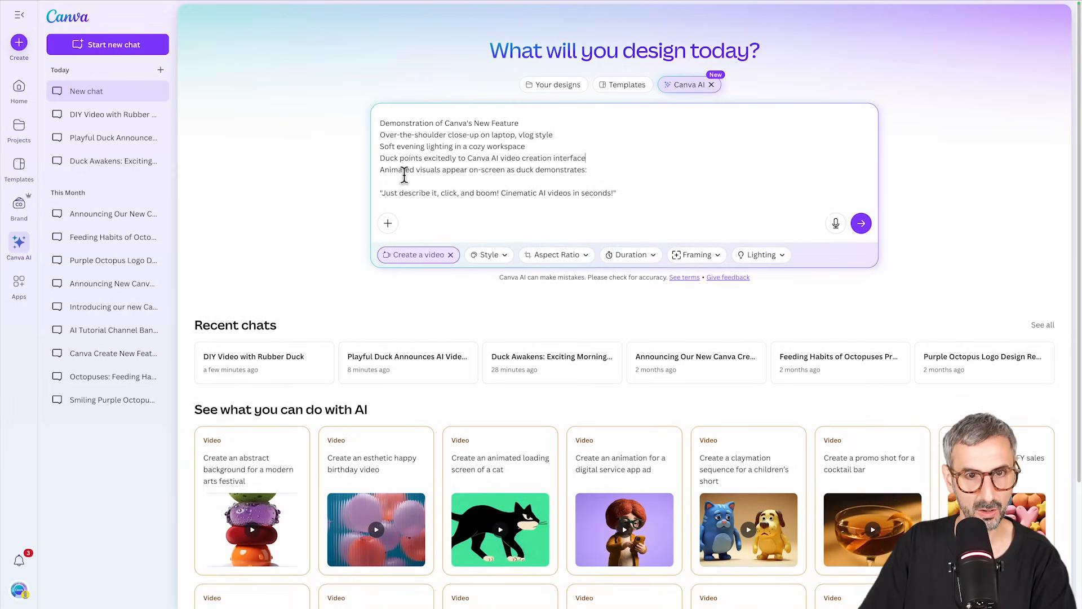
click(408, 181)
key(BackSpace)
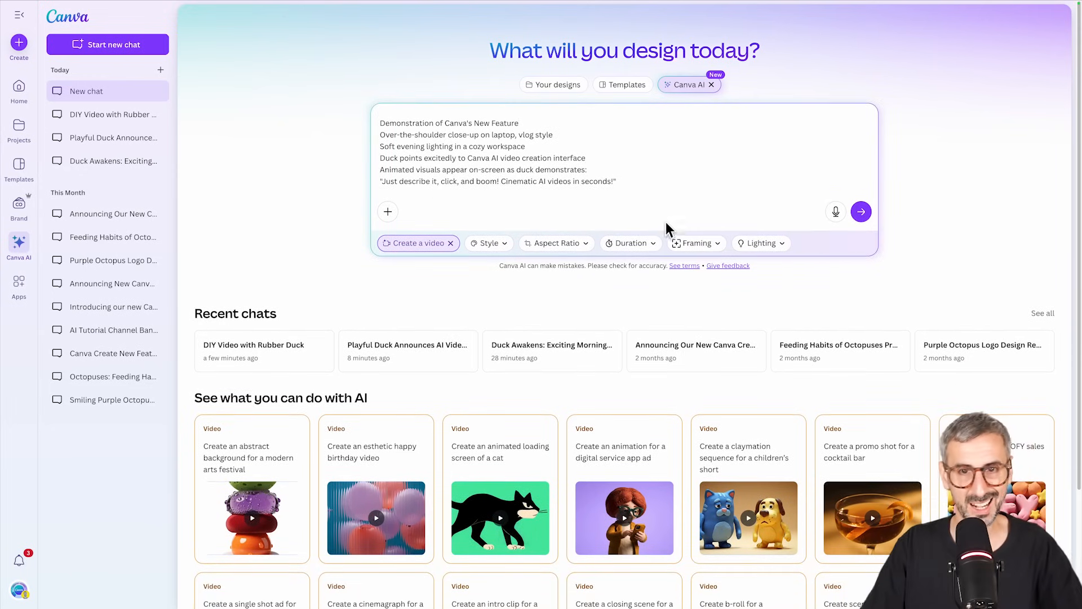
click(861, 211)
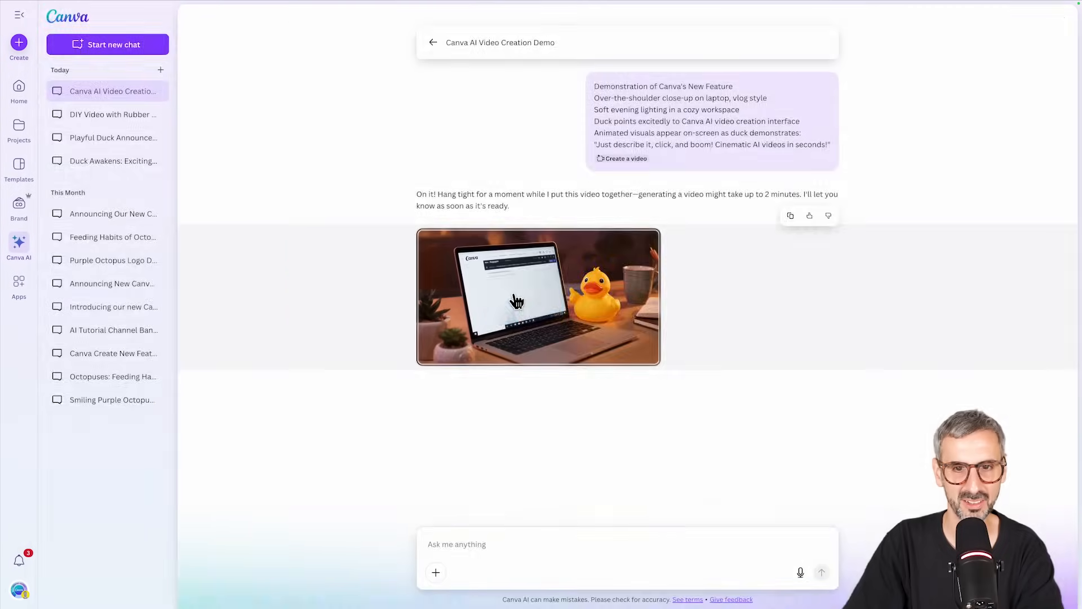
- Open and download the generated Scene 4 video, show it in the Downloads folder, and rename it to match the numbered scene clips
click(517, 301)
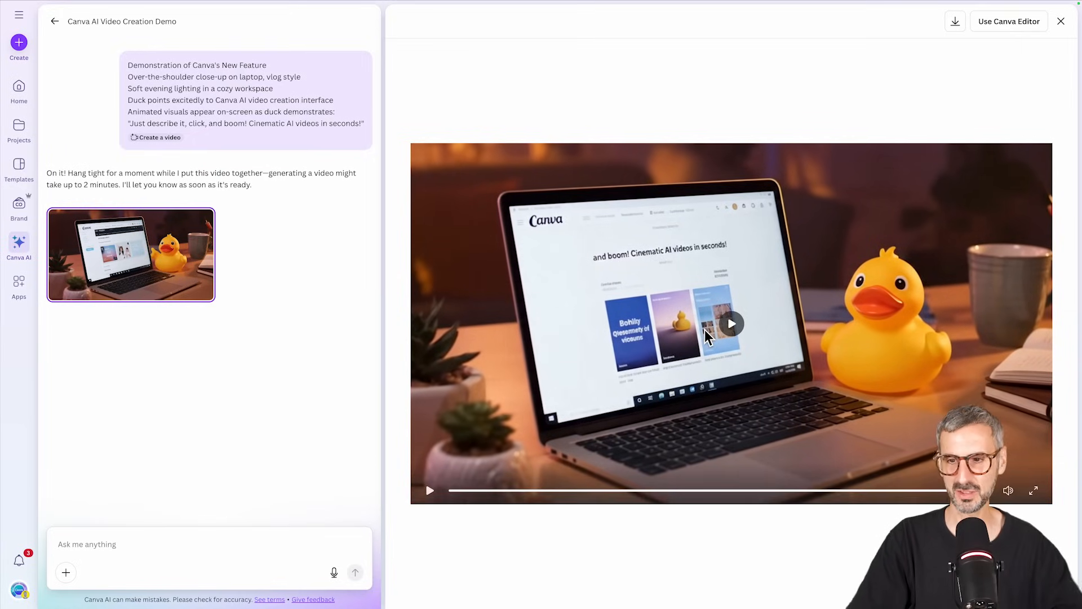
click(955, 26)
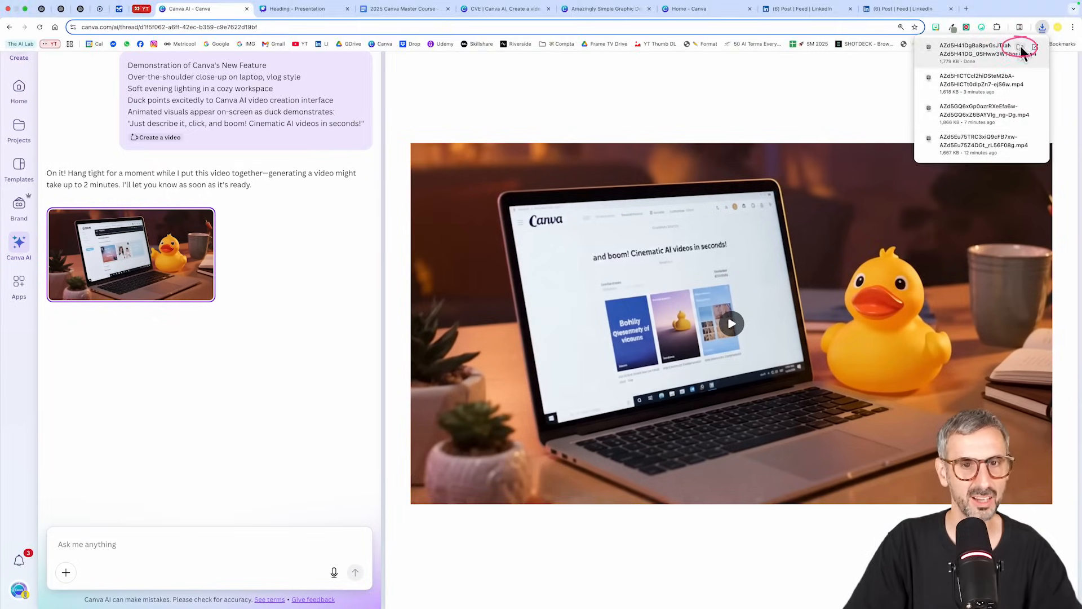
click(1020, 47)
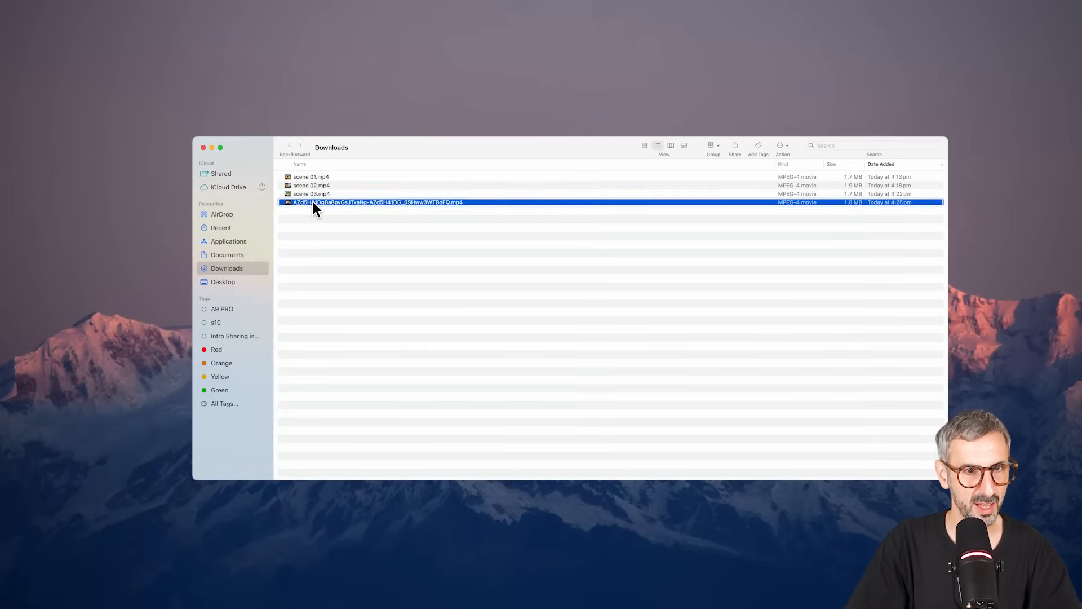
right_click(313, 201)
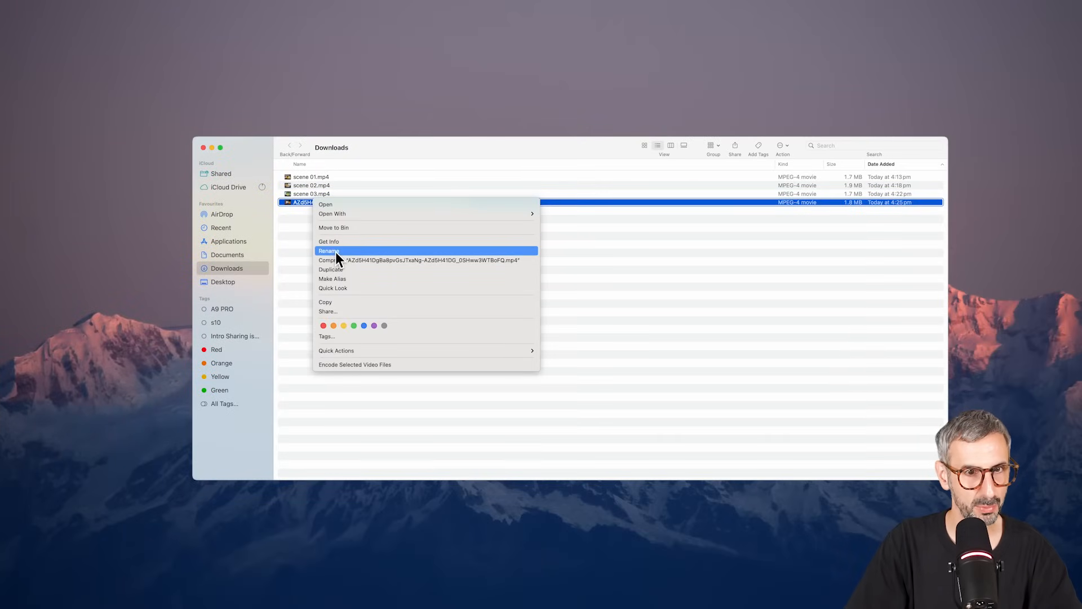
click(335, 252)
text(sce)
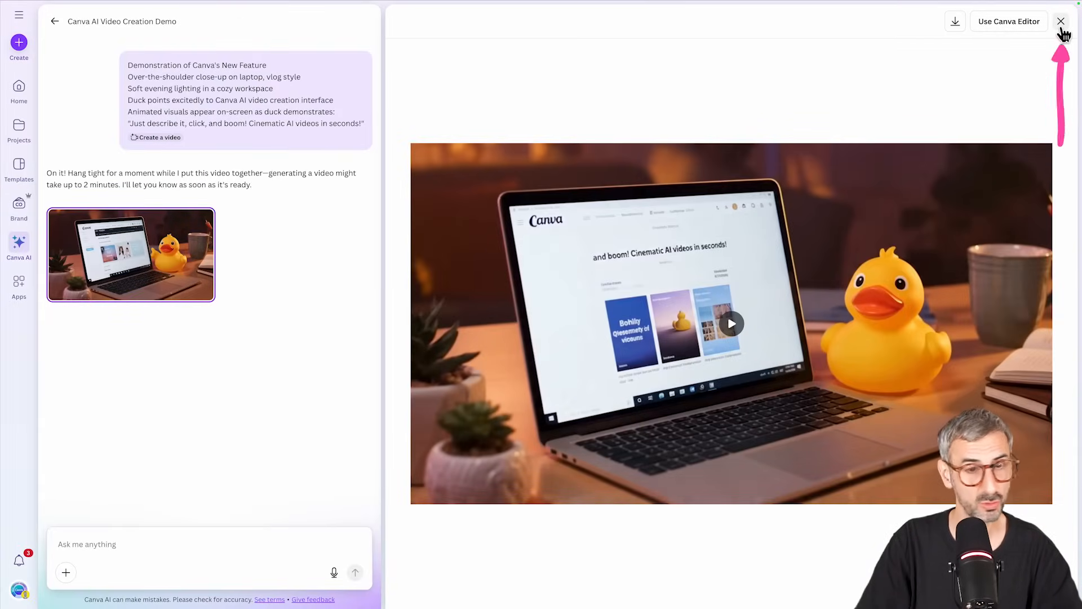
- Leave the Scene 4 video and chat, and copy all of Scene 5, "Grand Finale Call-to-Action", from the ChatGPT script
click(1061, 22)
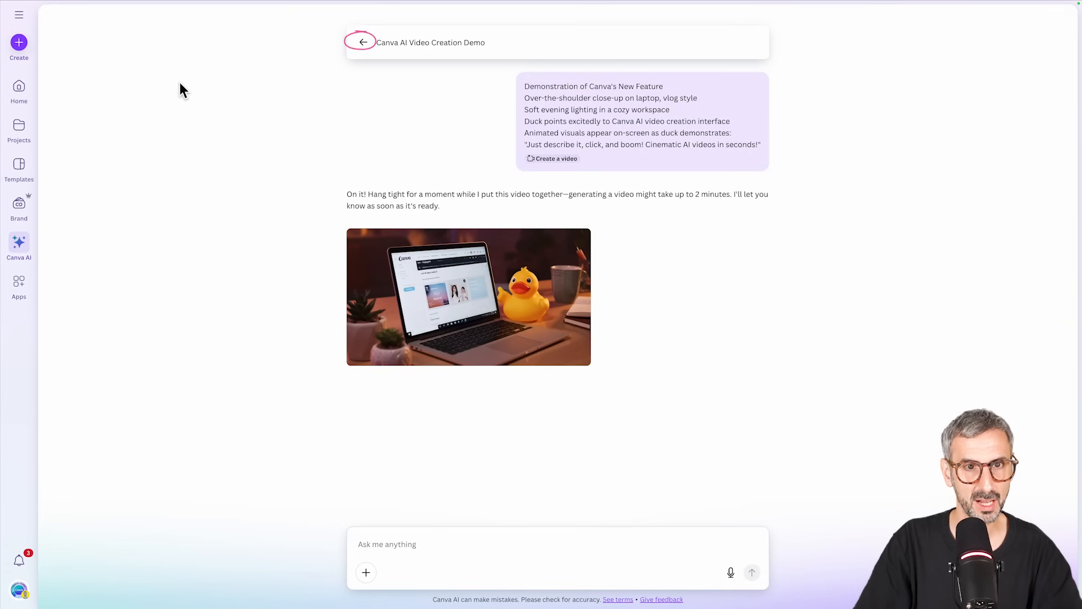
click(367, 43)
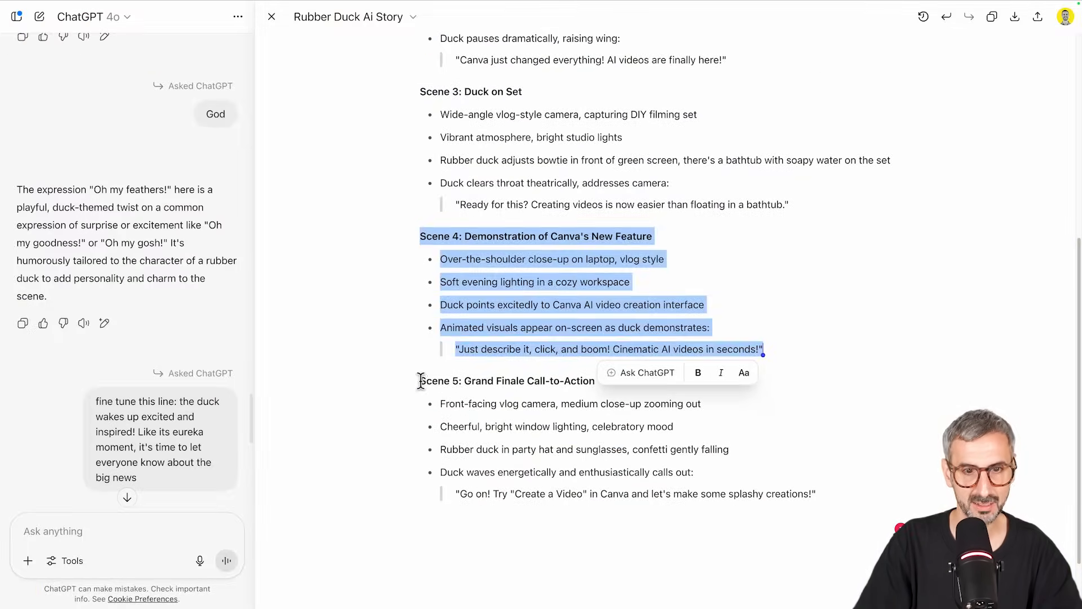
drag(418, 380, 822, 509)
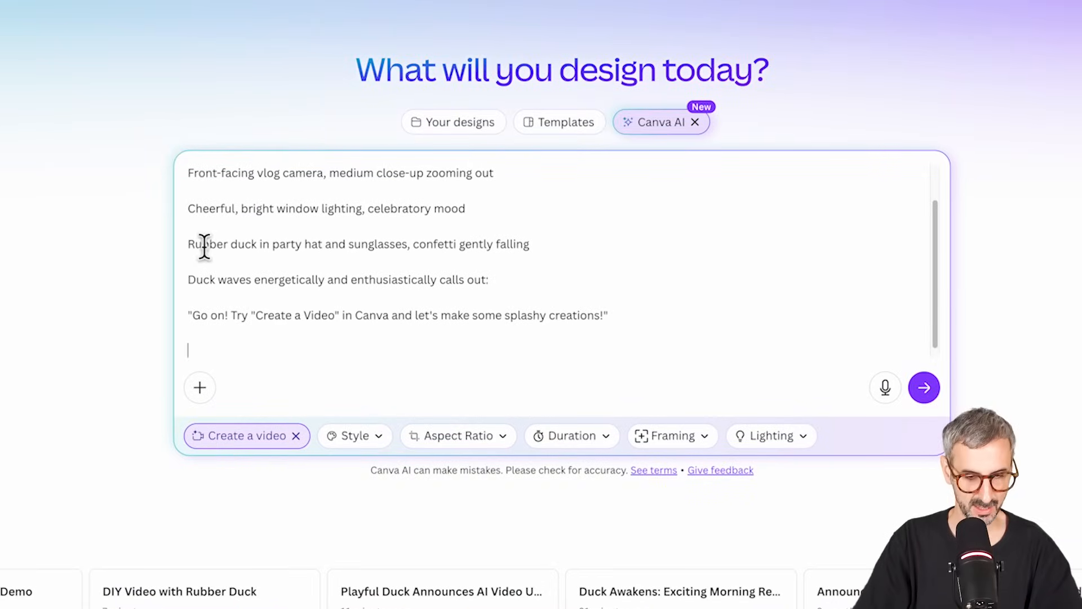
- Paste the Scene 5 text as a new video prompt and remove the "Scene 5:" label
scroll(204, 247, up, 2)
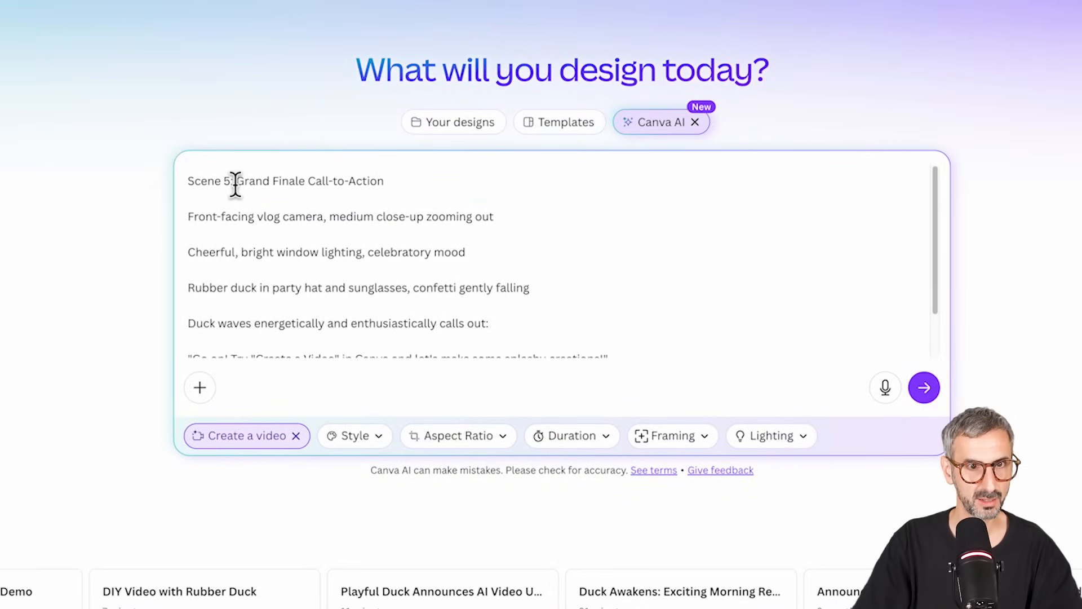
drag(236, 181, 195, 180)
key(BackSpace)
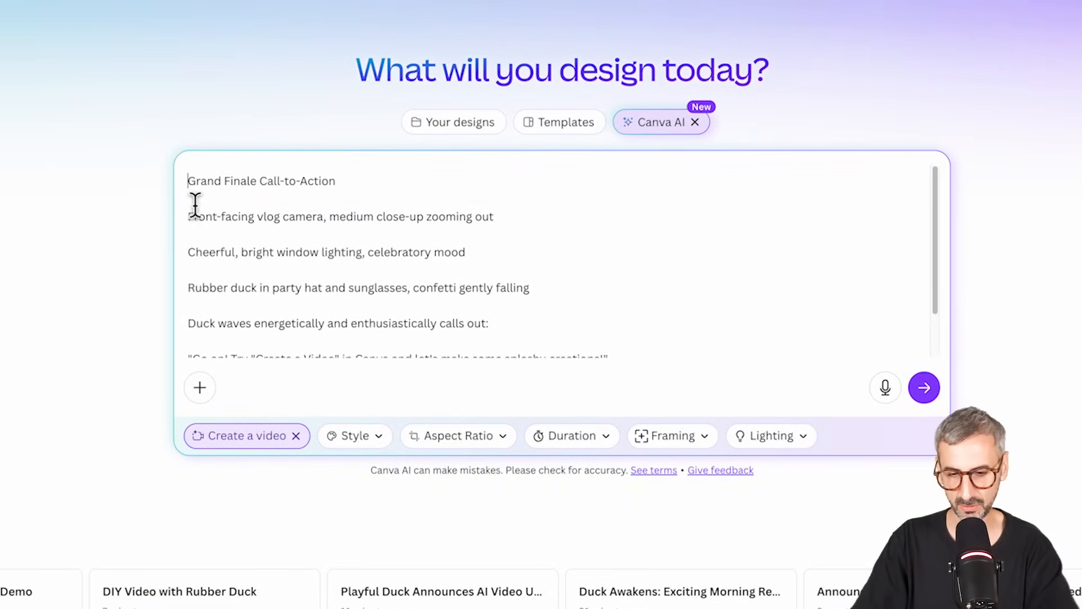
- Remove the blank lines between all lines of the "Grand Finale Call-to-Action" prompt
click(212, 200)
key(BackSpace)
click(225, 217)
key(BackSpace)
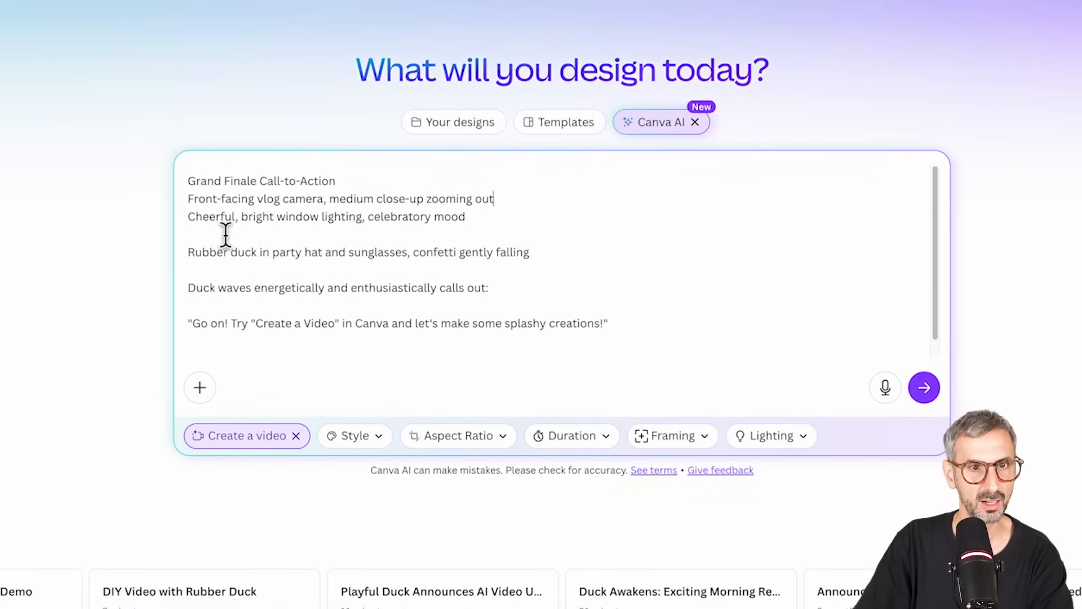
click(225, 235)
key(BackSpace)
click(227, 252)
key(BackSpace)
click(227, 271)
key(BackSpace)
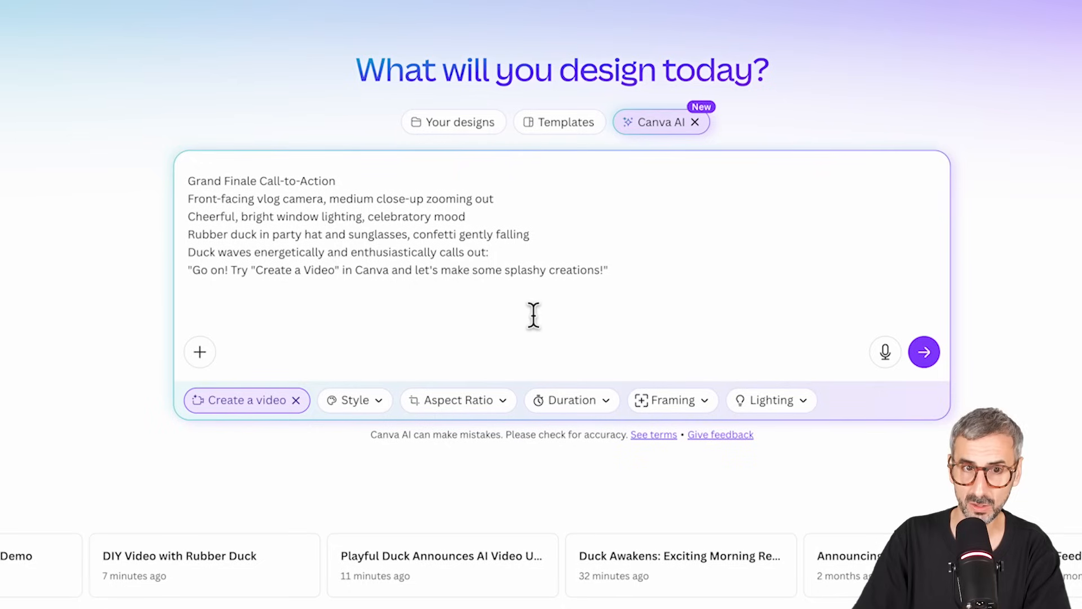
- Add "do not hardcode any captions" below the "Grand Finale Call-to-Action" prompt and generate the video
click(583, 314)
text(no captions)
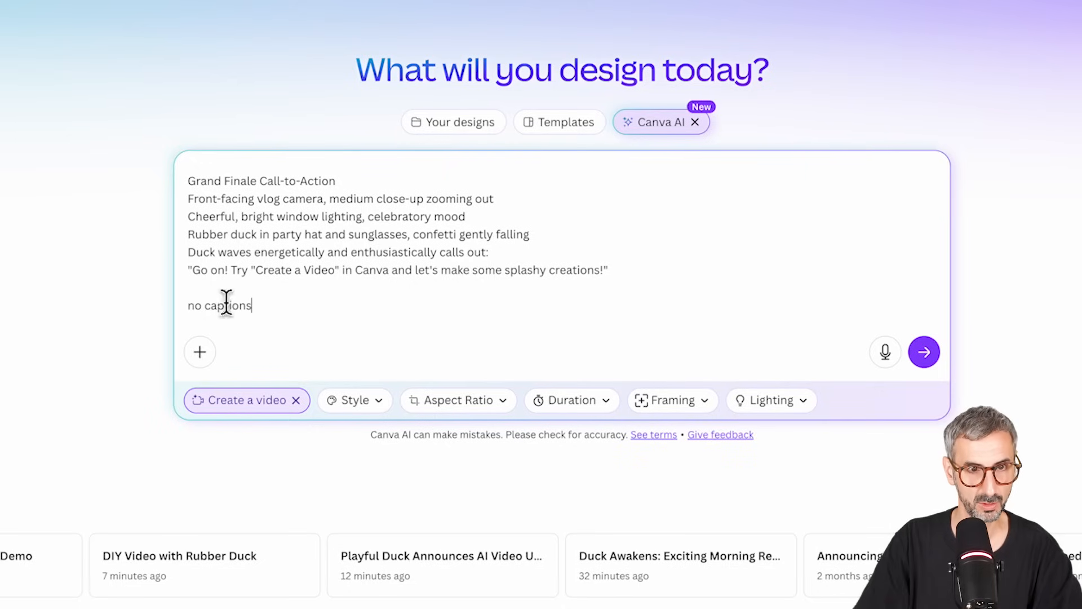
click(188, 306)
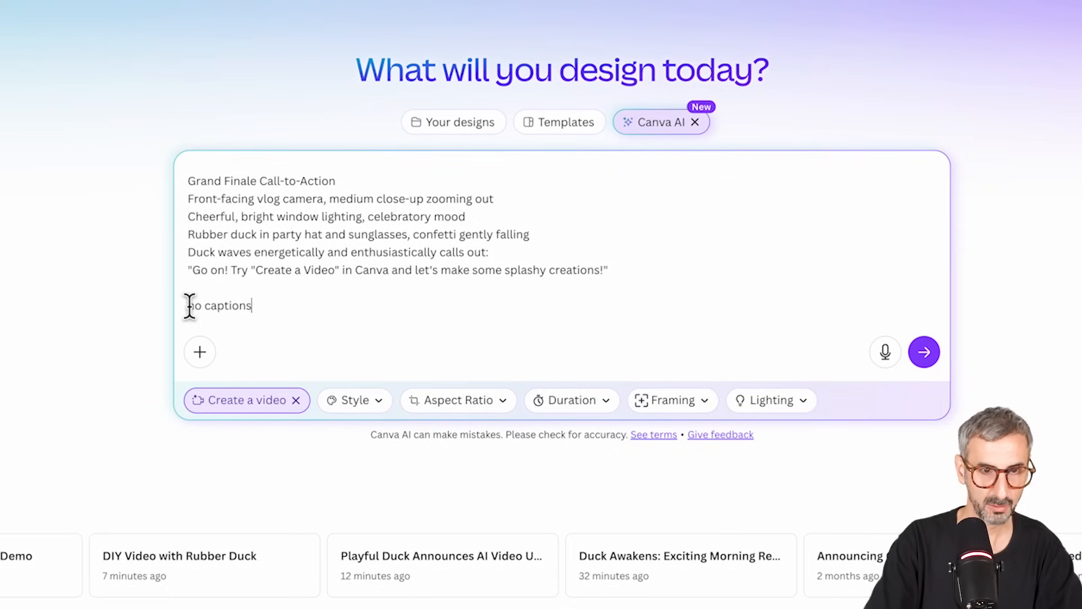
text(do not hardcom)
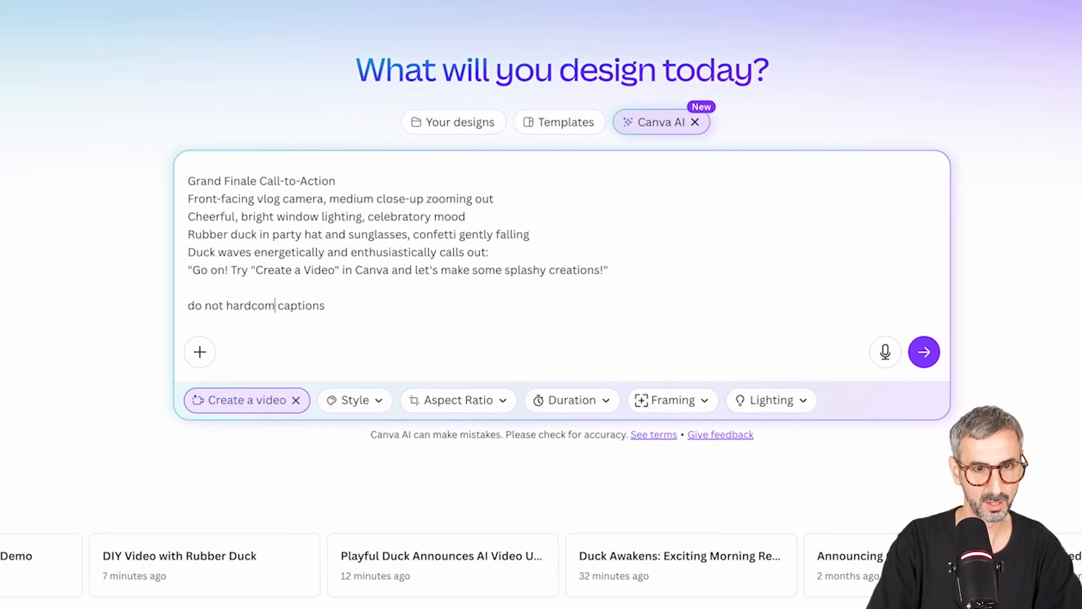
key(BackSpace)
text(de any)
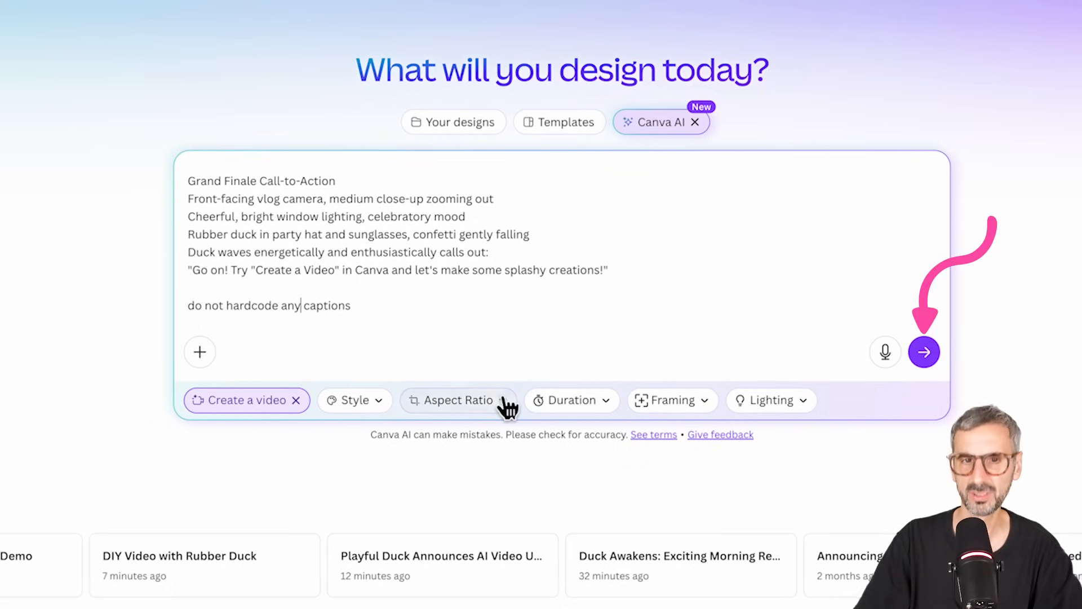
click(925, 352)
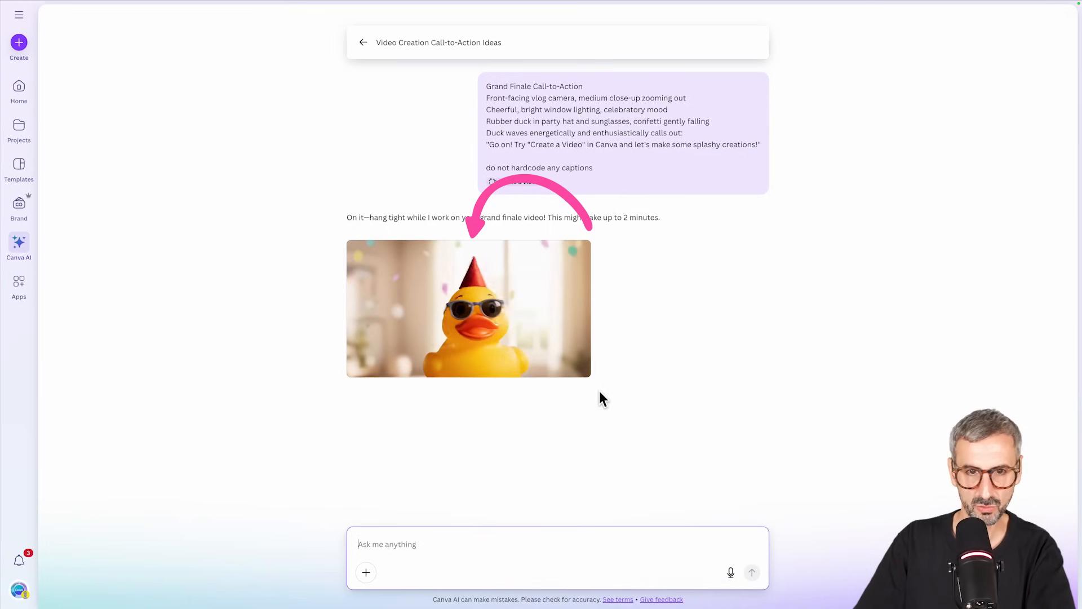
- Open the generated grand finale video, play it, pause it, and download it
click(563, 336)
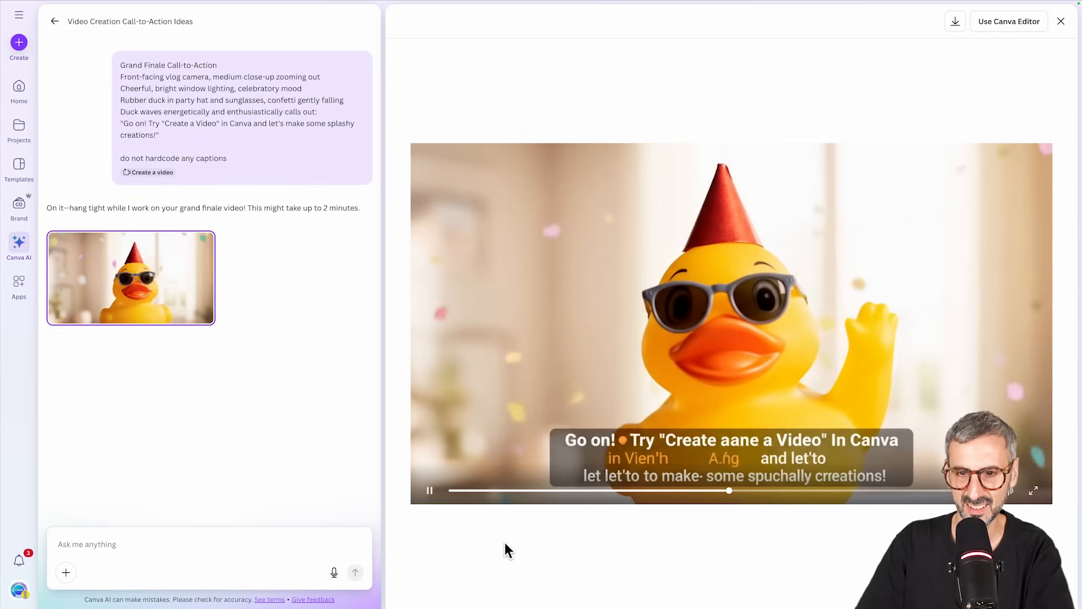
click(429, 490)
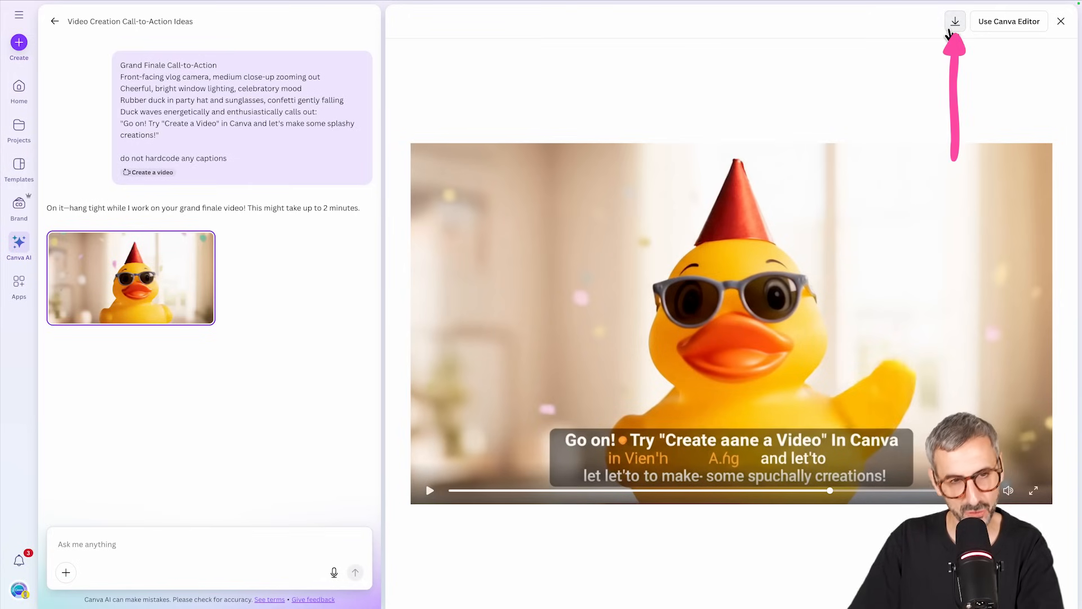
click(955, 21)
click(1006, 48)
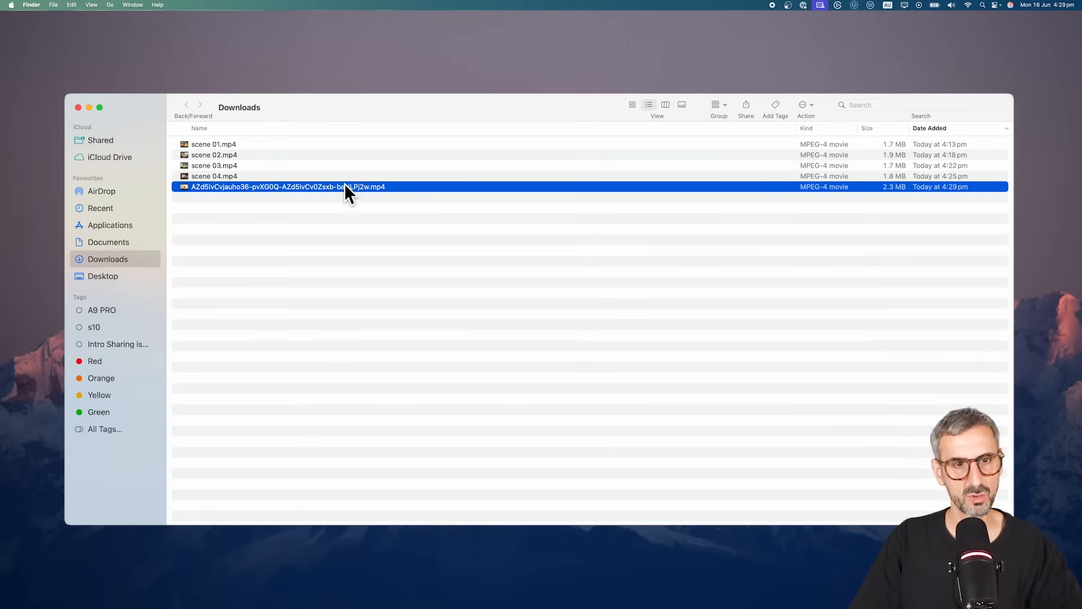
- Rename the newly downloaded clip in the Downloads folder as "scene 05"
right_click(344, 186)
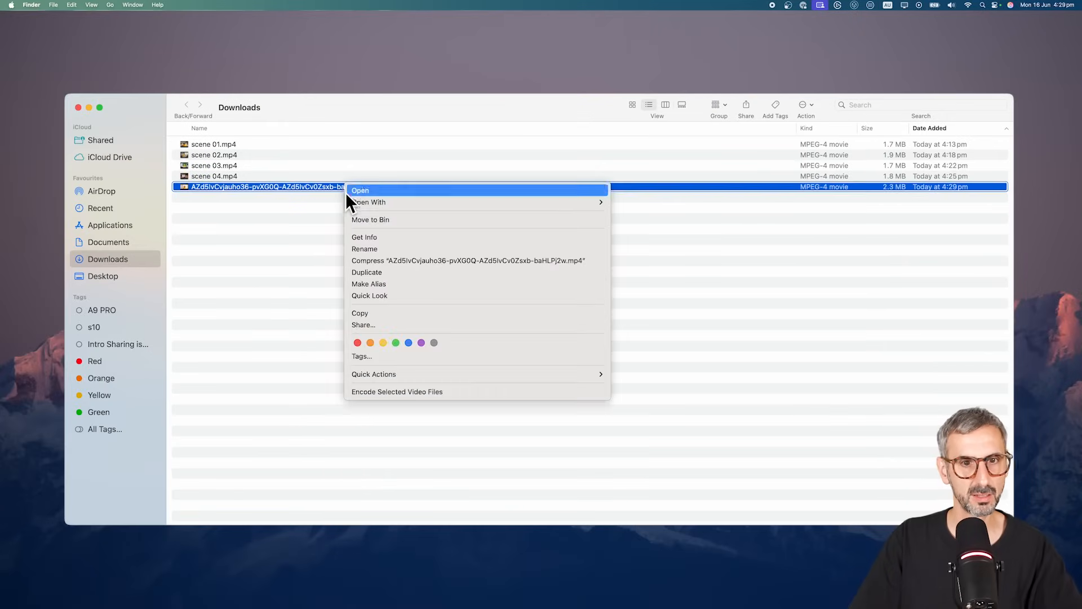
click(375, 248)
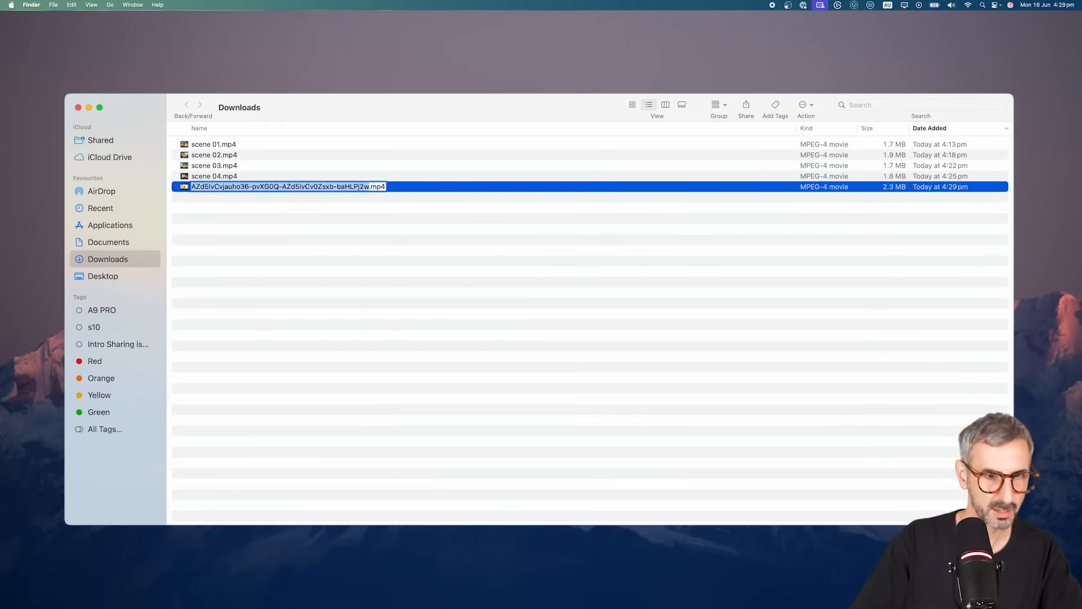
text(sce)
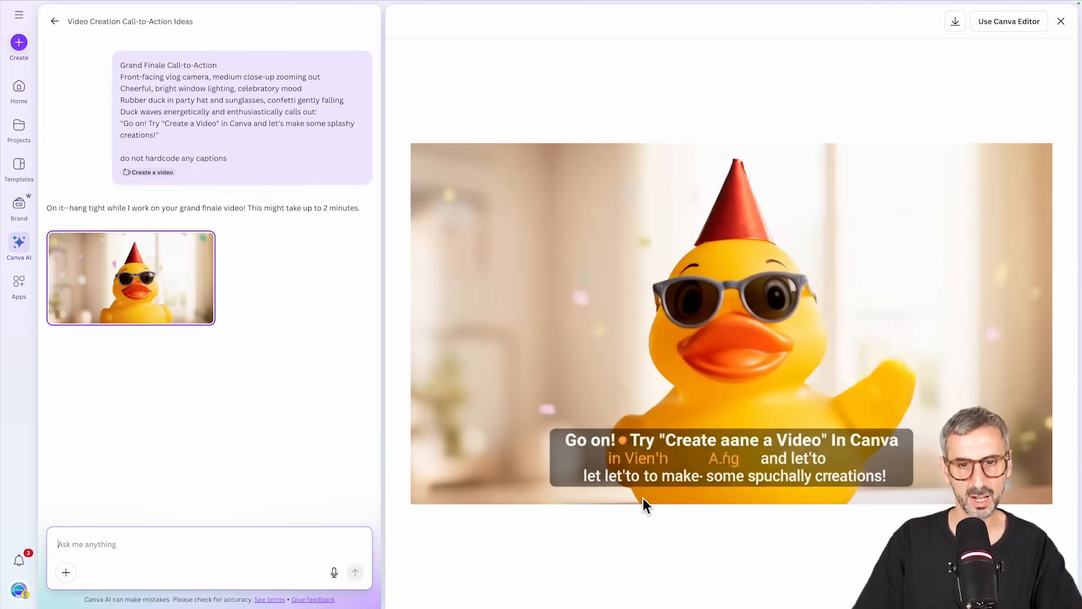
- Ask Canva AI "can you remove the written text of the video, I don't want any captions in it"
mouse_move(546, 406)
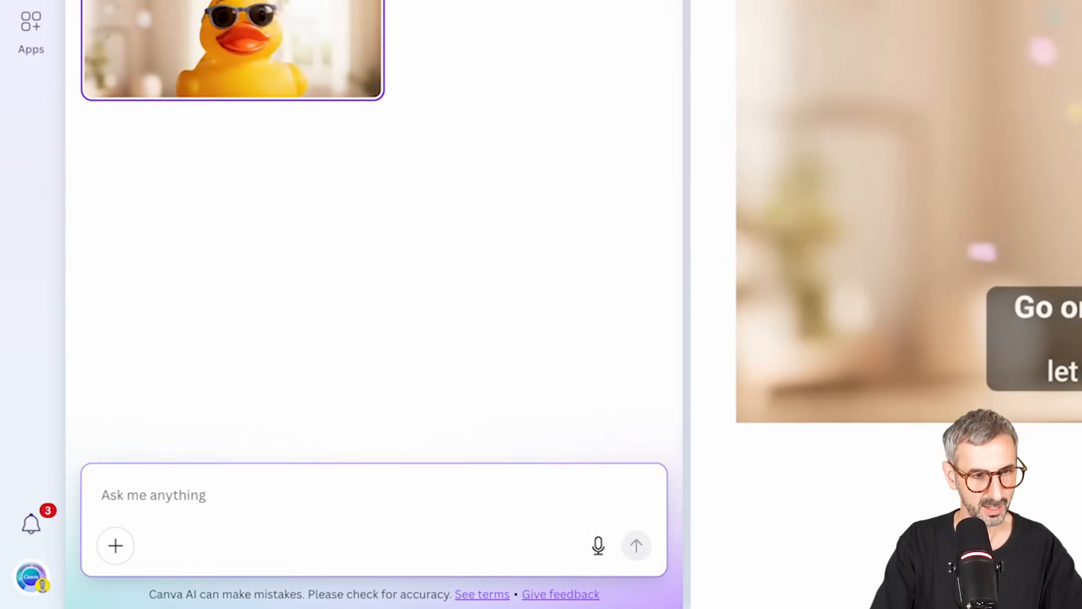
text(can)
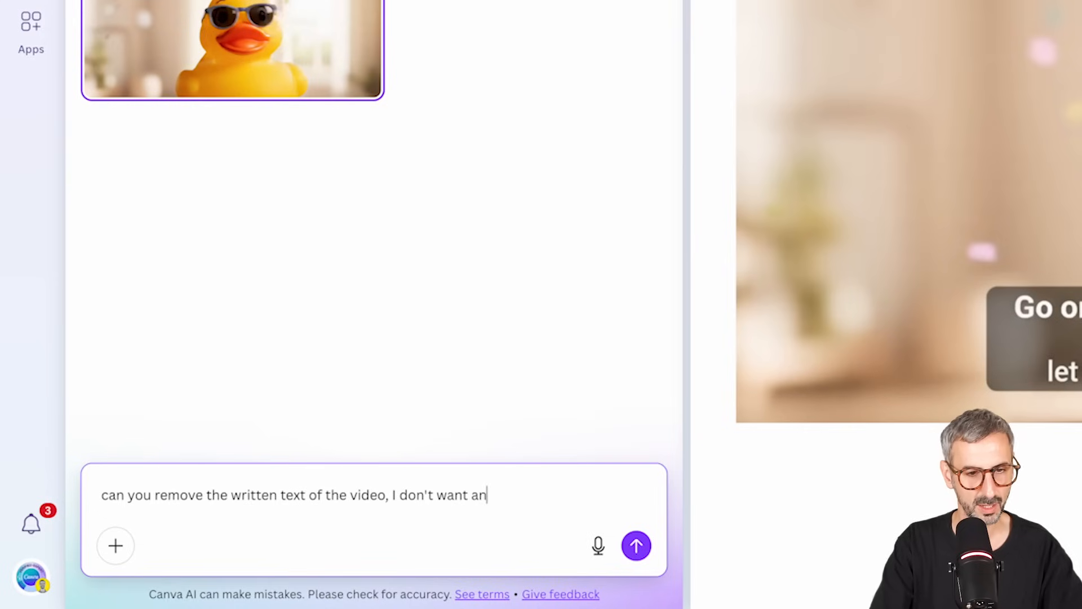
text(s in it)
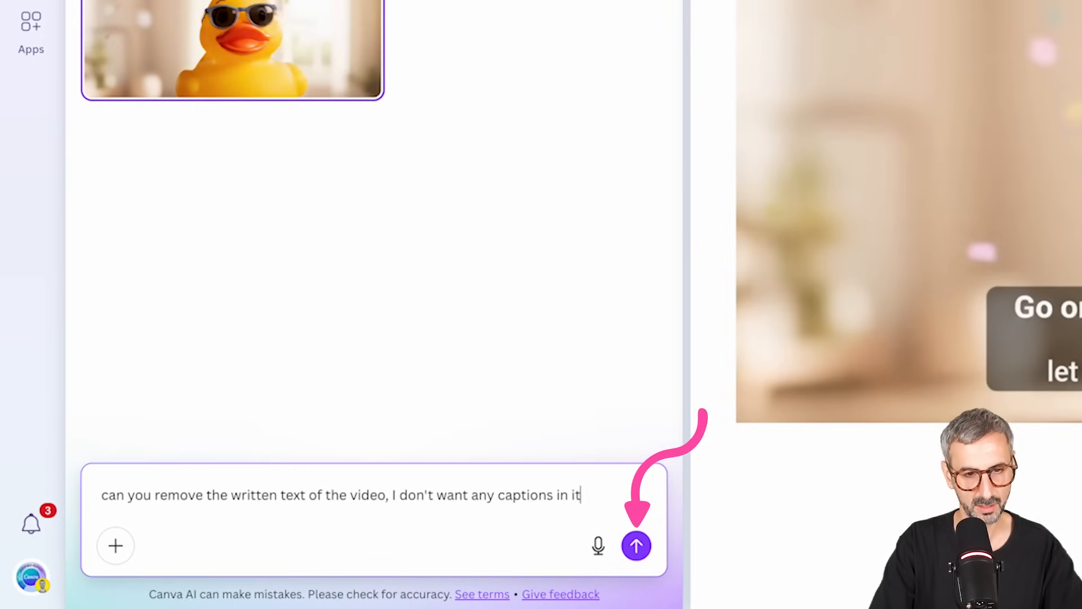
key(Return)
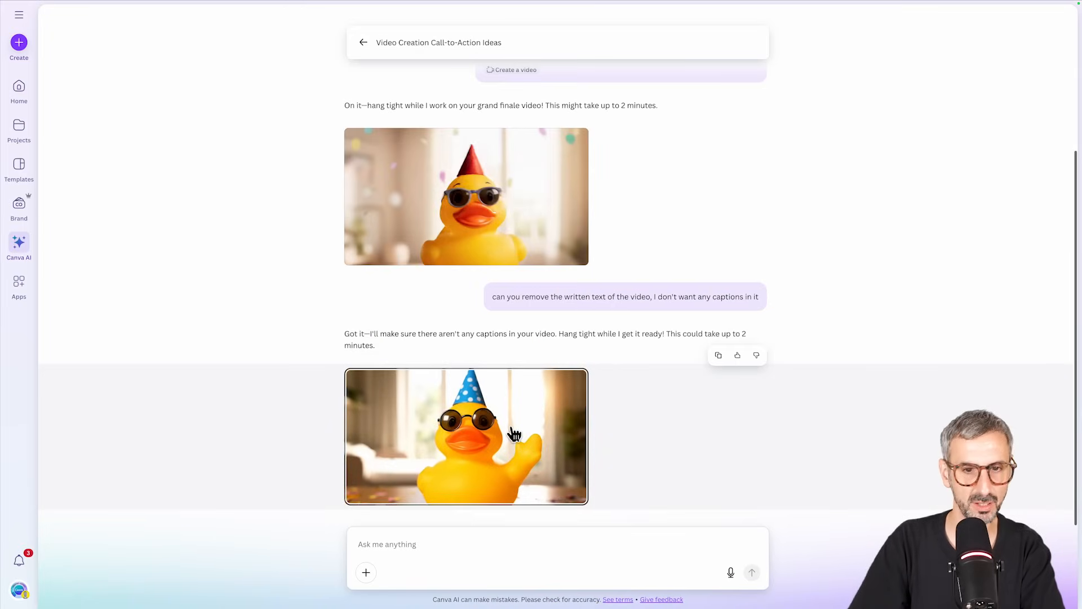
- Open and download the regenerated grand finale video, and rename the file as "scene 05 (no captions)"
click(496, 451)
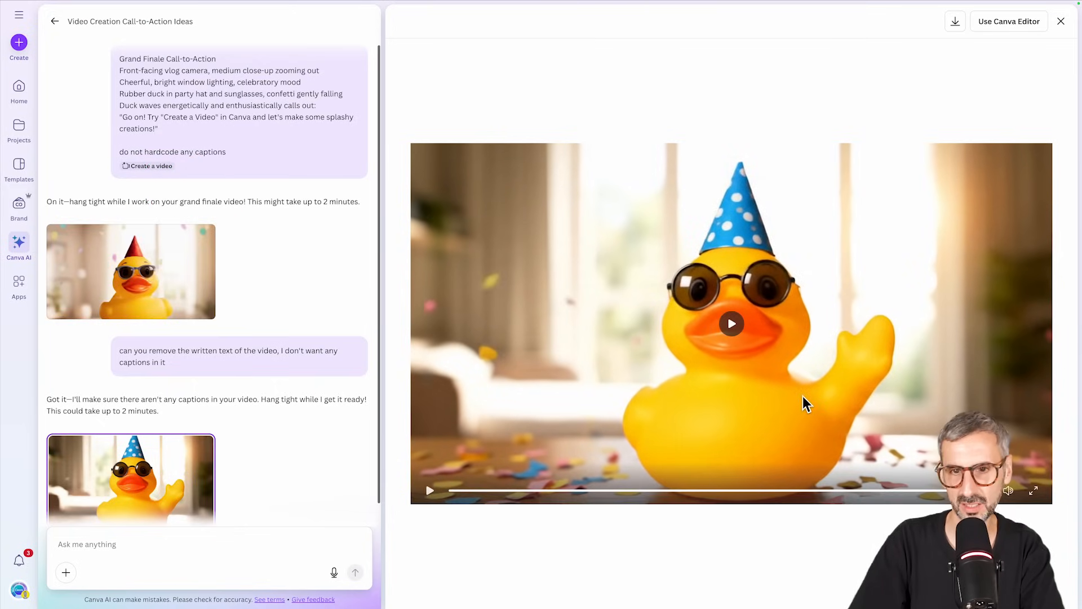
click(955, 22)
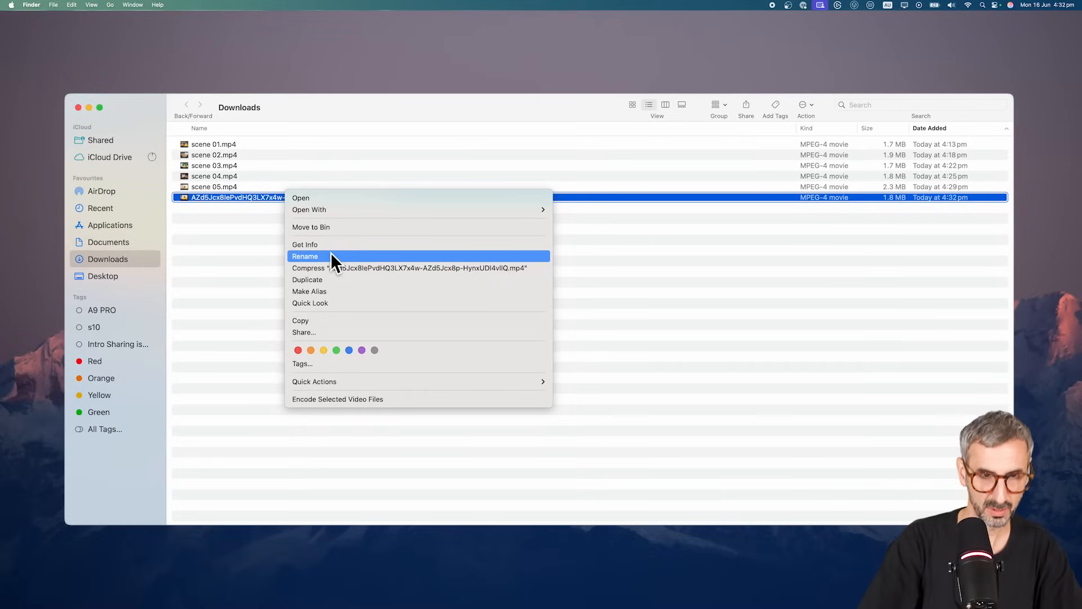
click(331, 252)
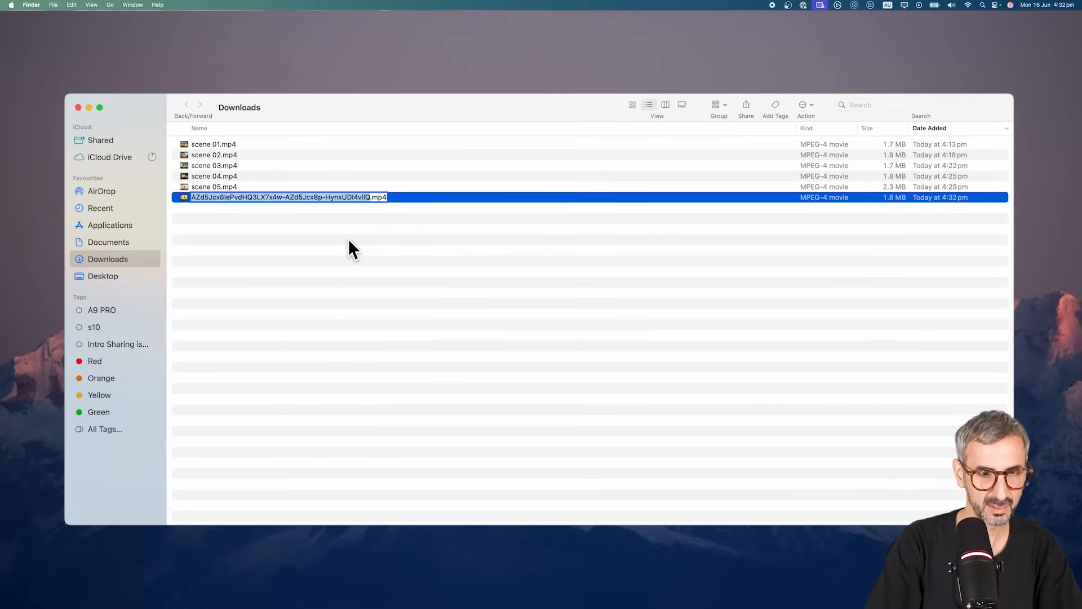
text(scene 05 (no captions)
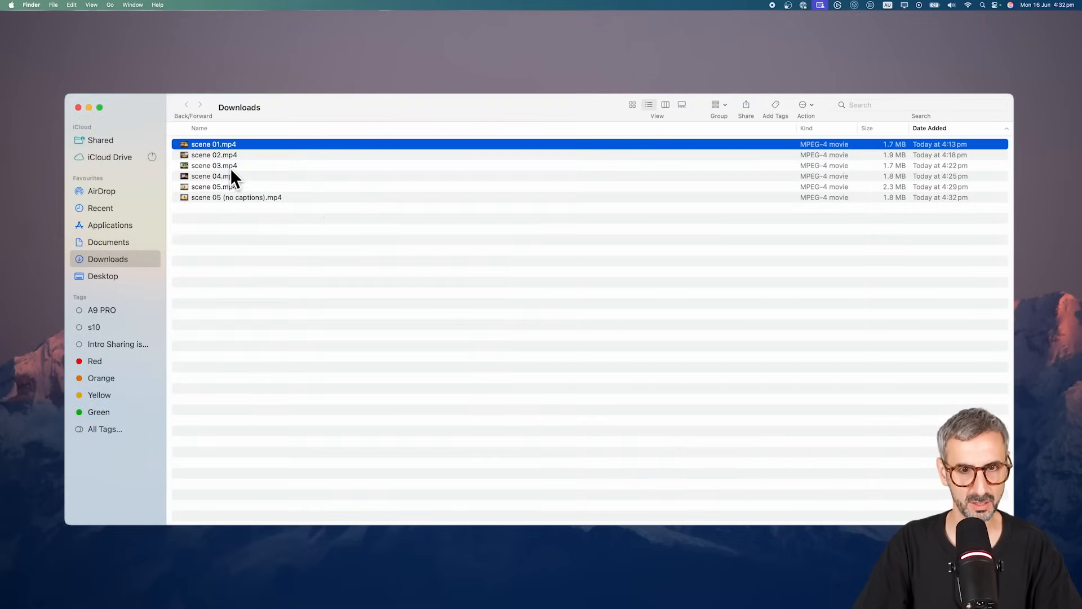
- Preview the downloaded scene clips up to scene 04 one by one in the Downloads folder
key(space)
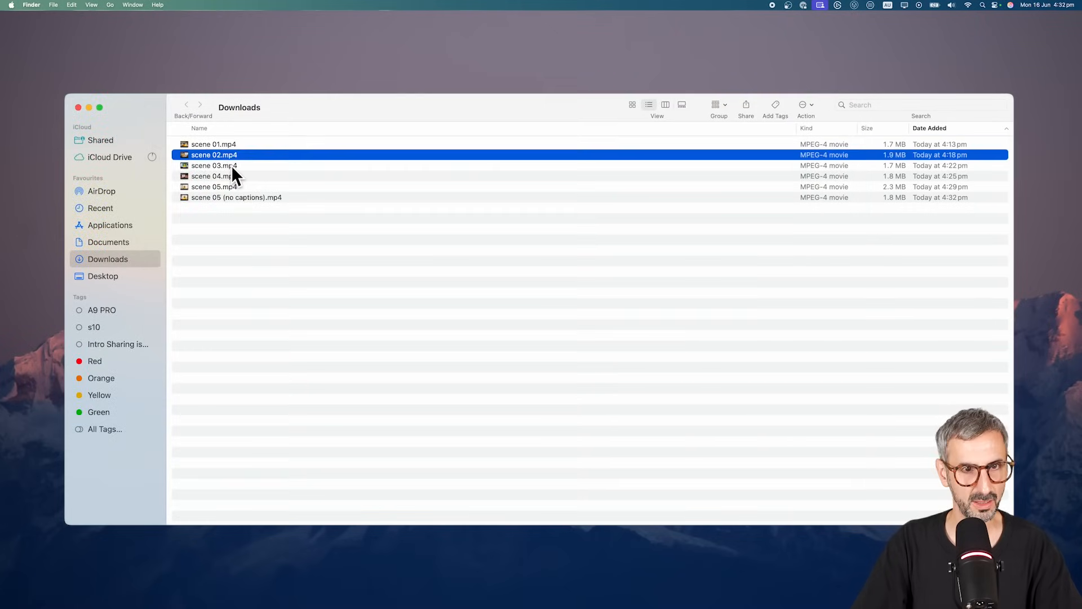
click(231, 165)
key(space)
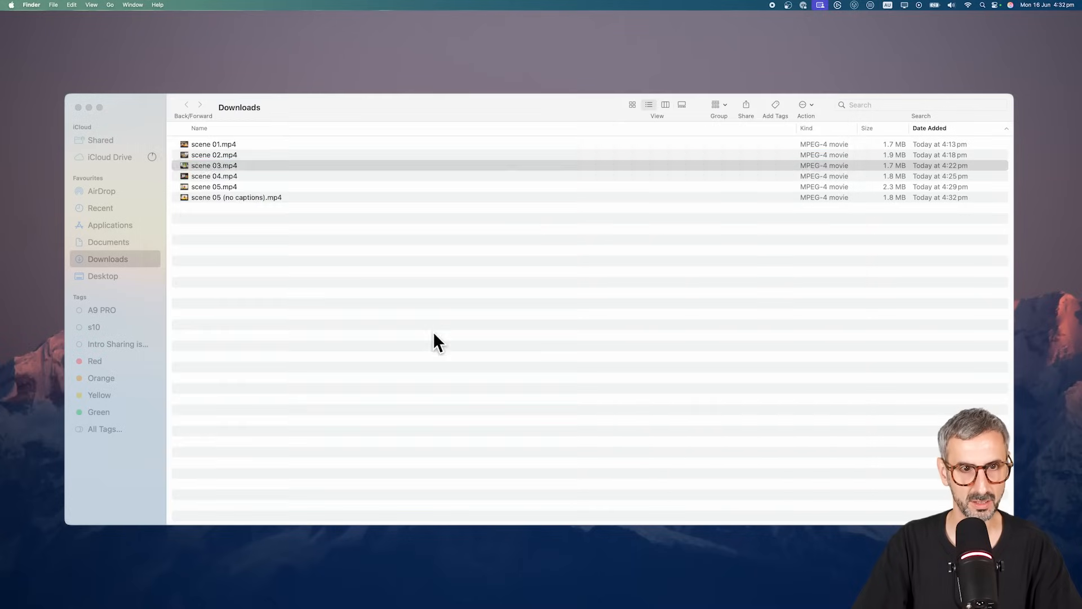
click(229, 174)
key(space)
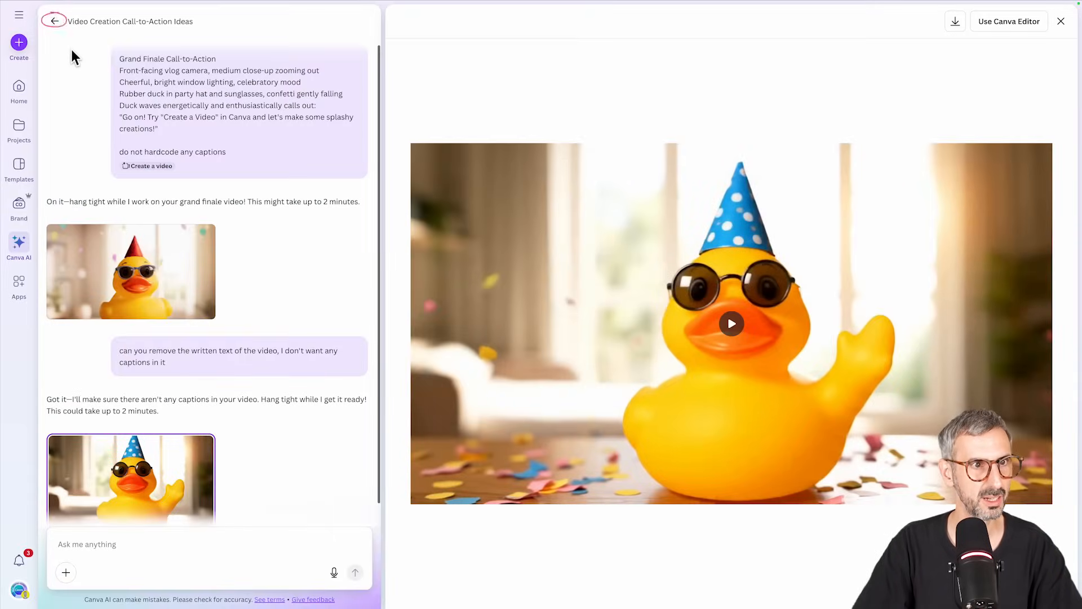
- Reopen the "Duck Awakens" chat and send "great! can you remove all text from the video, I don't need any captions in it."
click(55, 21)
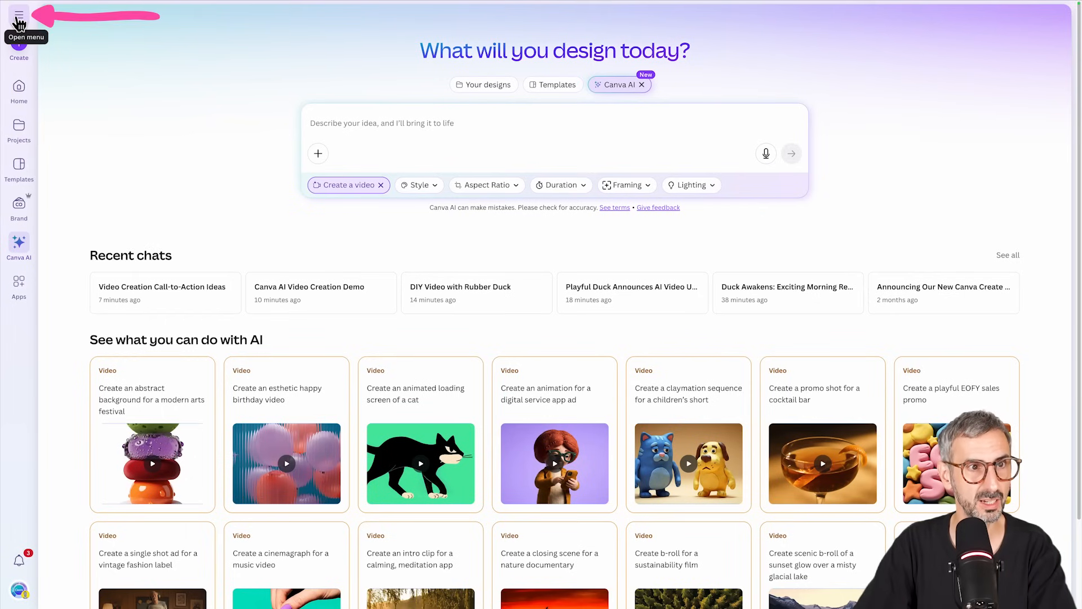
click(19, 16)
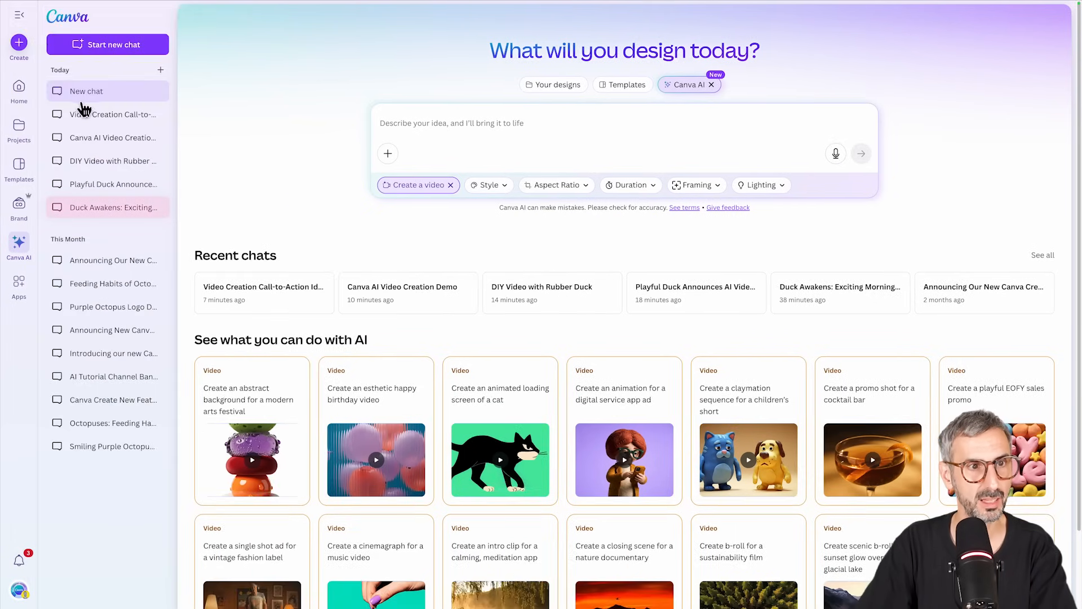
click(115, 215)
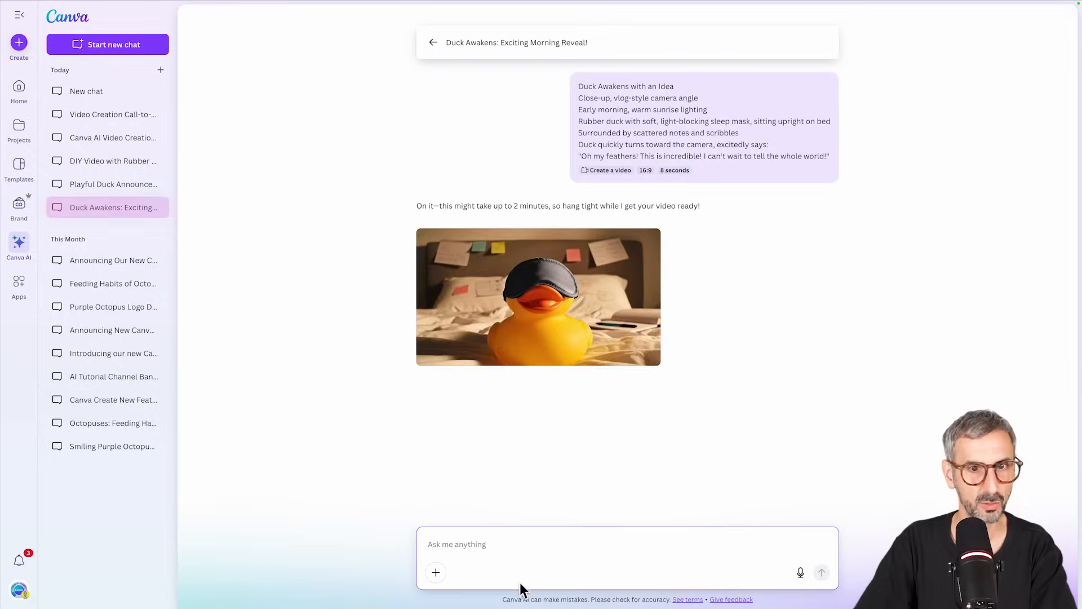
click(519, 551)
text(gre)
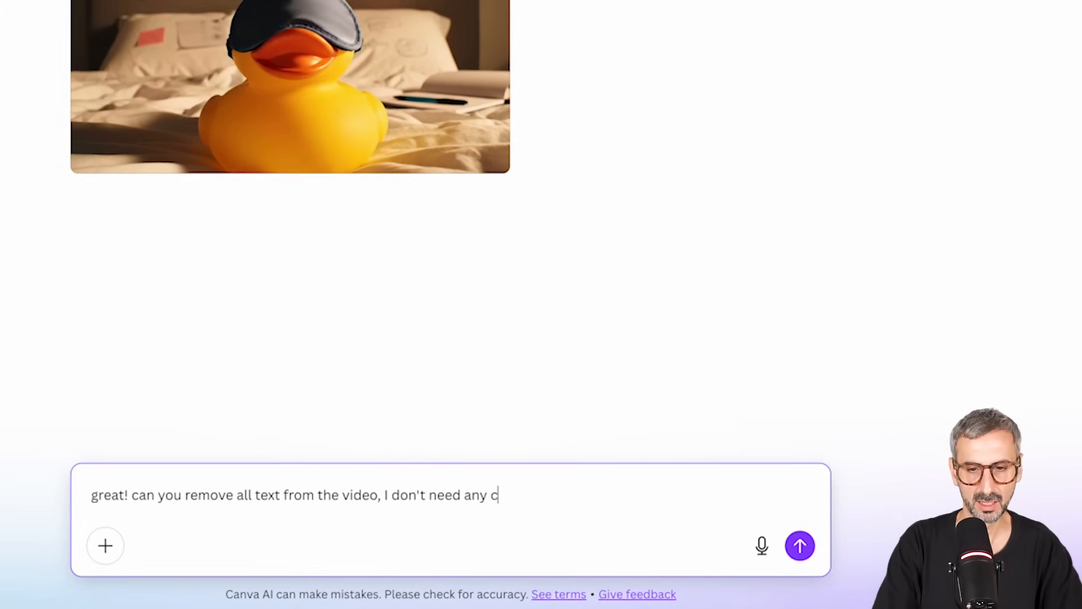
text(.)
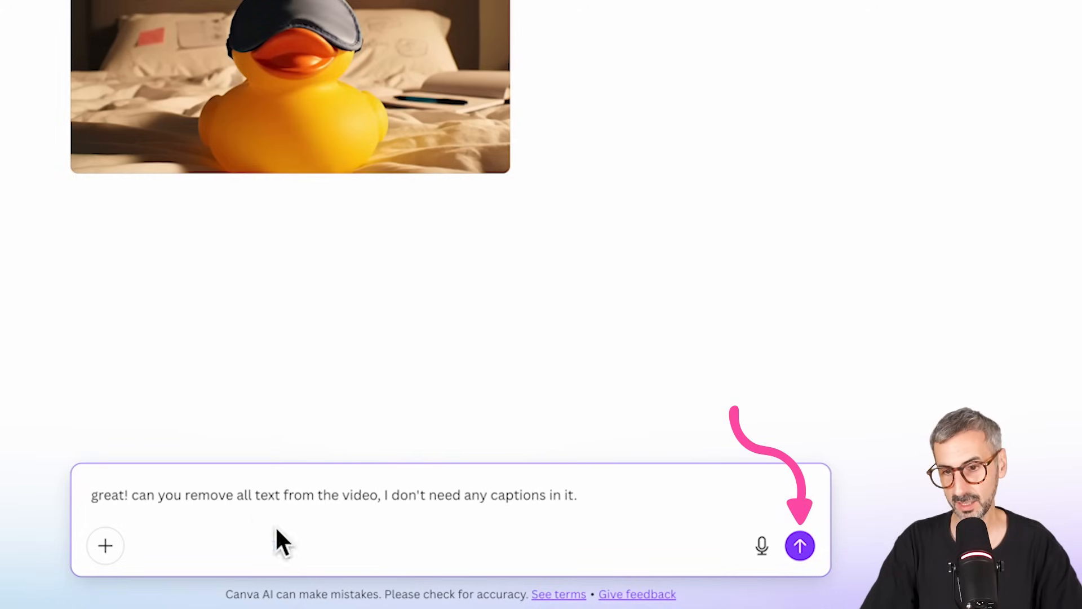
click(800, 546)
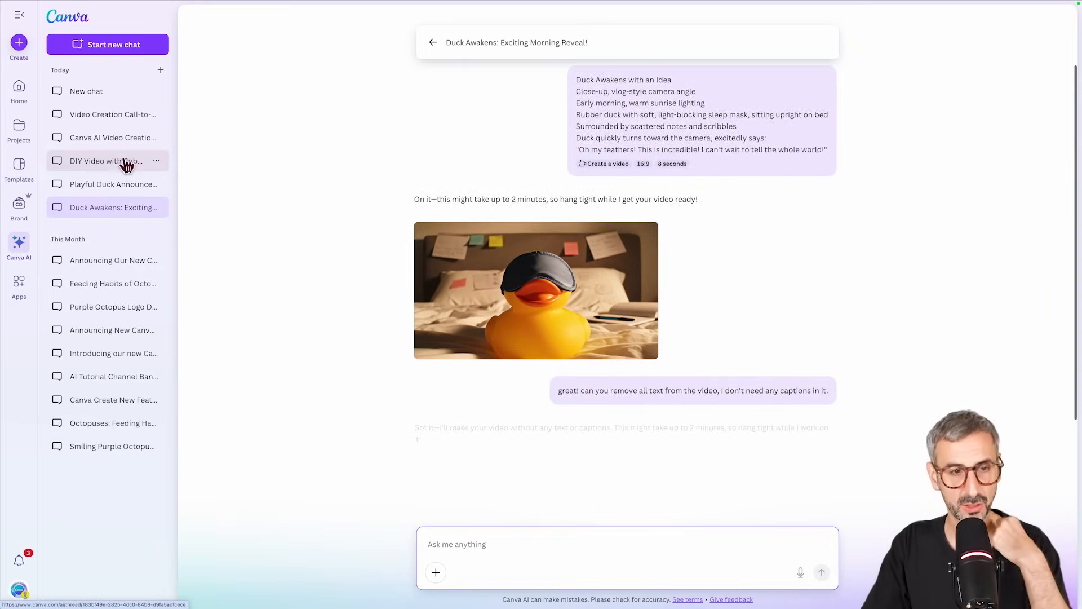
- Check the "Playful Duck" chat, and copy the caption-removal request from the "Duck Awakens" chat
click(120, 162)
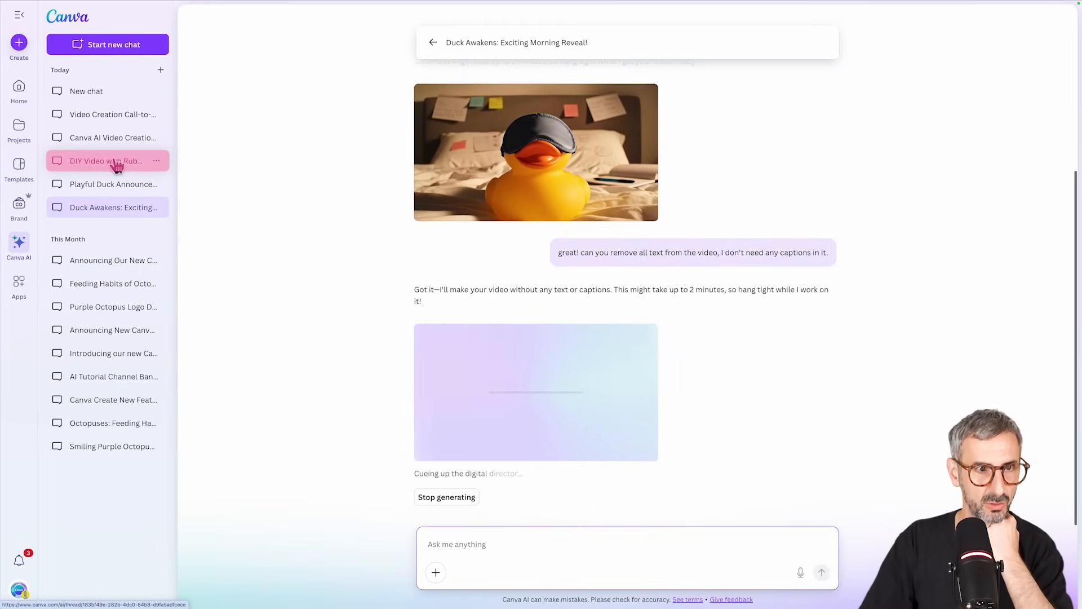
click(91, 167)
click(120, 185)
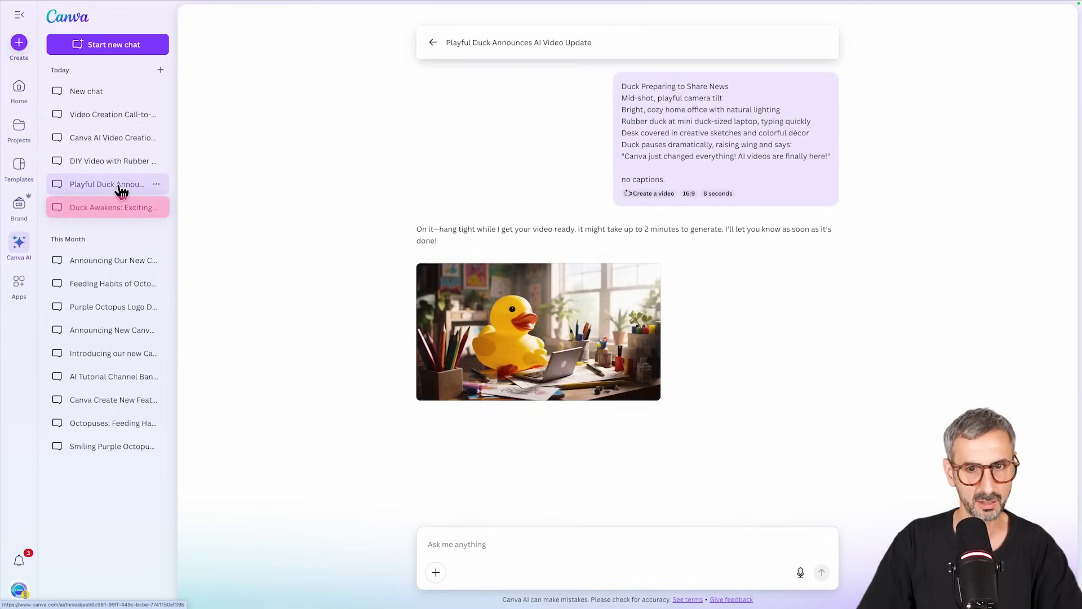
click(107, 209)
drag(559, 252, 830, 261)
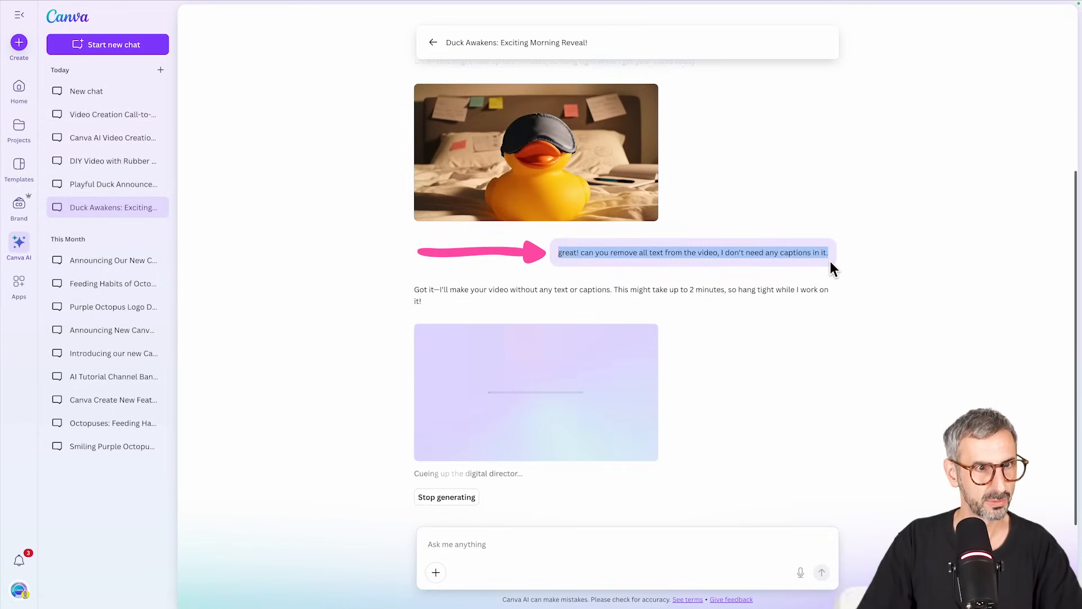
key(ctrl+c)
- Paste the copied caption-removal request into the "DIY Video with Rubber Duck" chat and send it
click(97, 163)
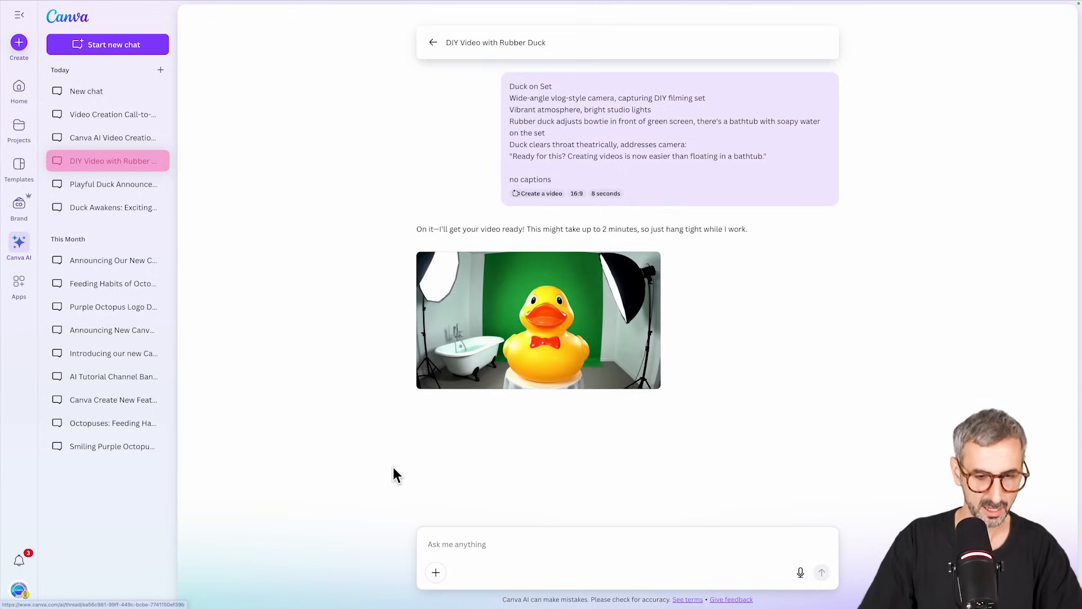
click(510, 548)
key(ctrl+v)
click(830, 571)
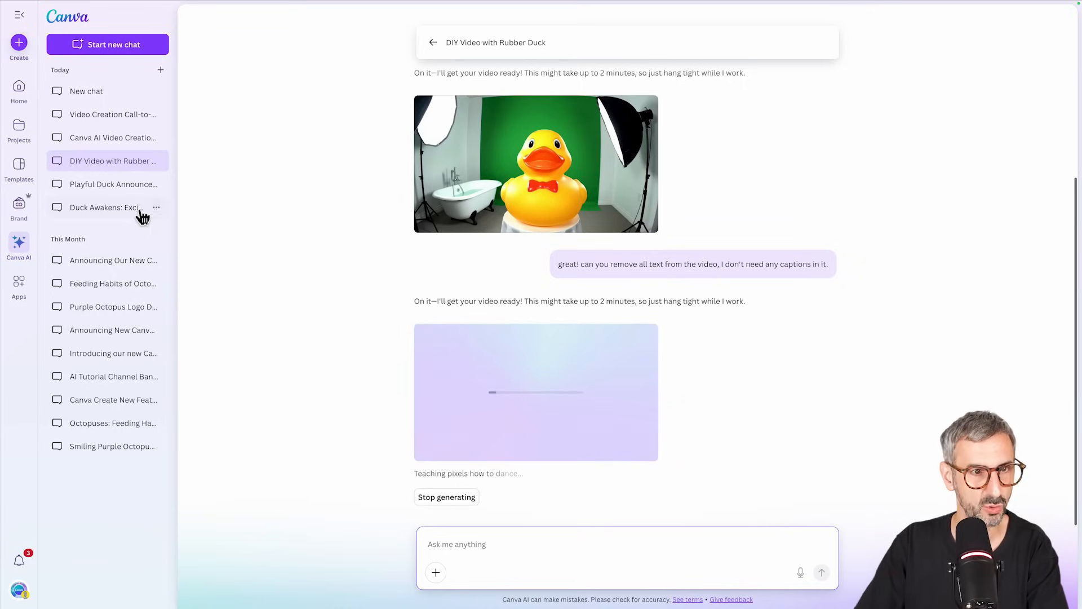
- Return to the "Duck Awakens" chat and play its regenerated video
click(141, 214)
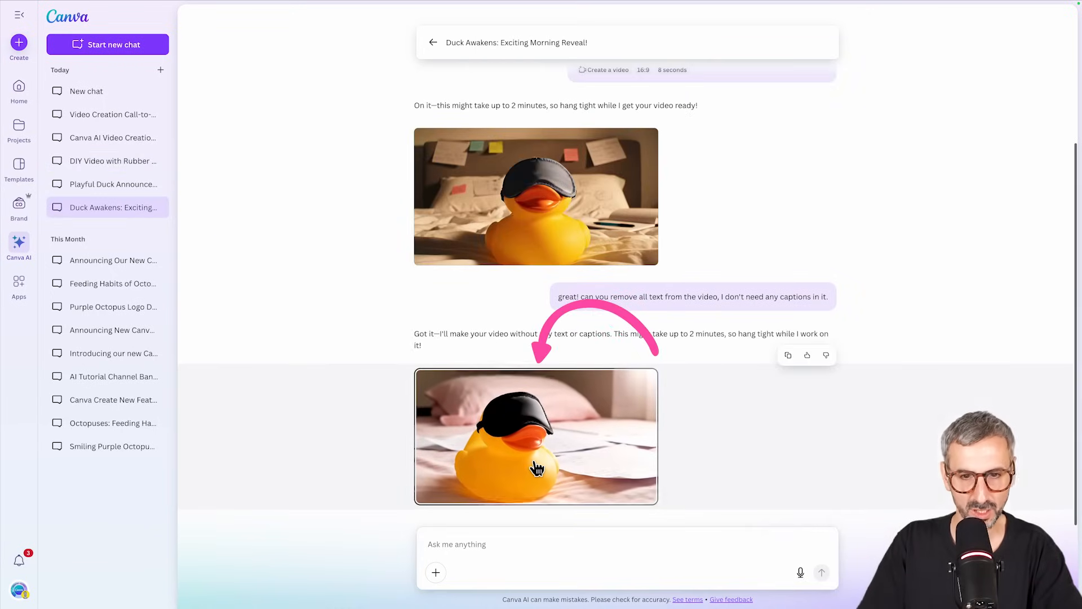
click(537, 468)
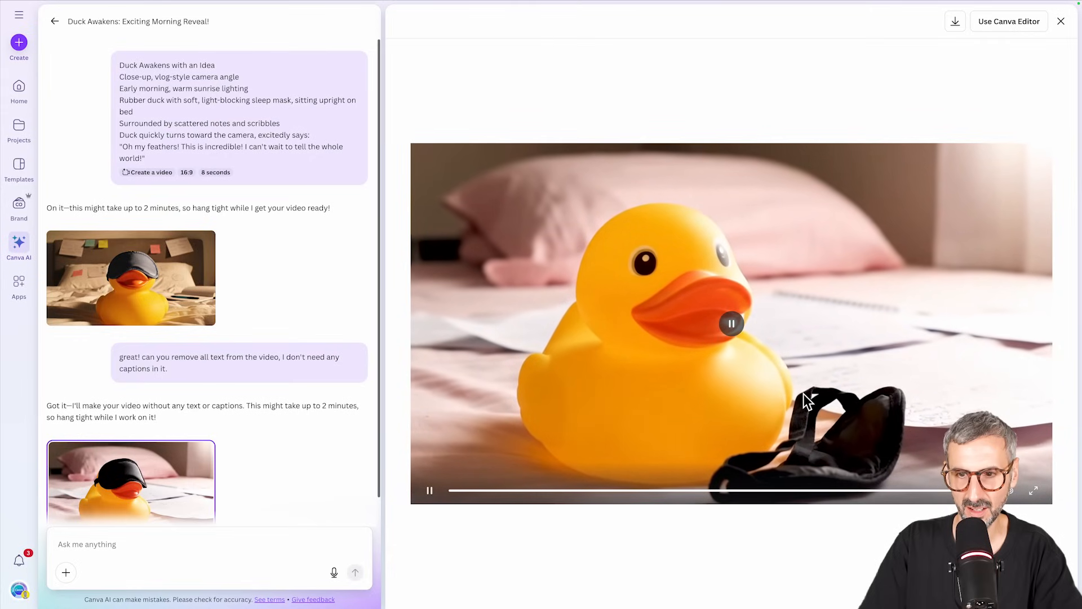
- Compare the original and regenerated videos in the "Duck Awakens" chat, and rate the regenerated one with a thumbs-up
click(88, 256)
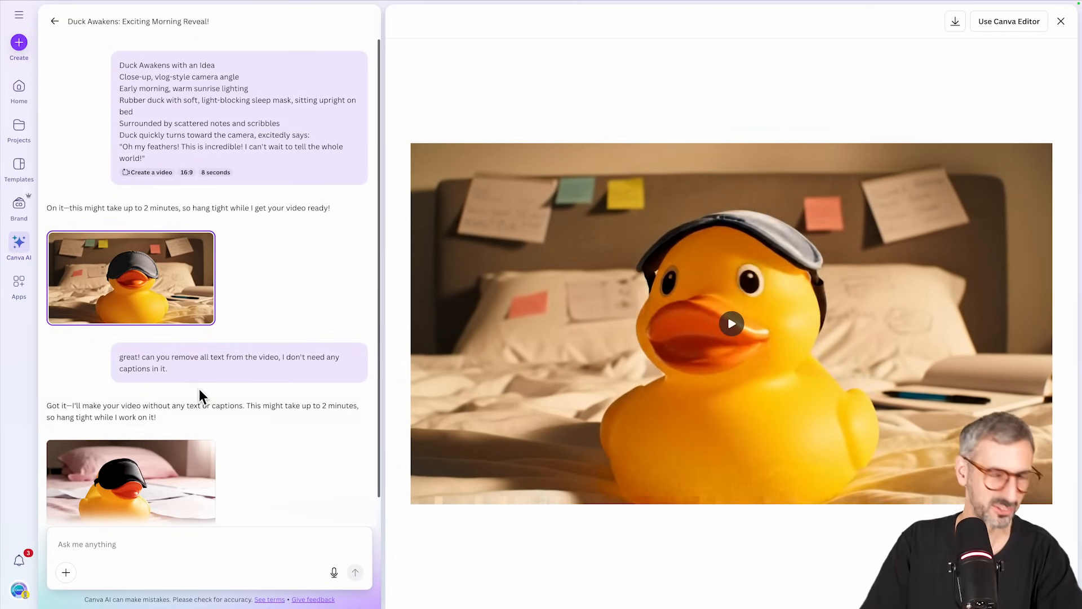
click(185, 488)
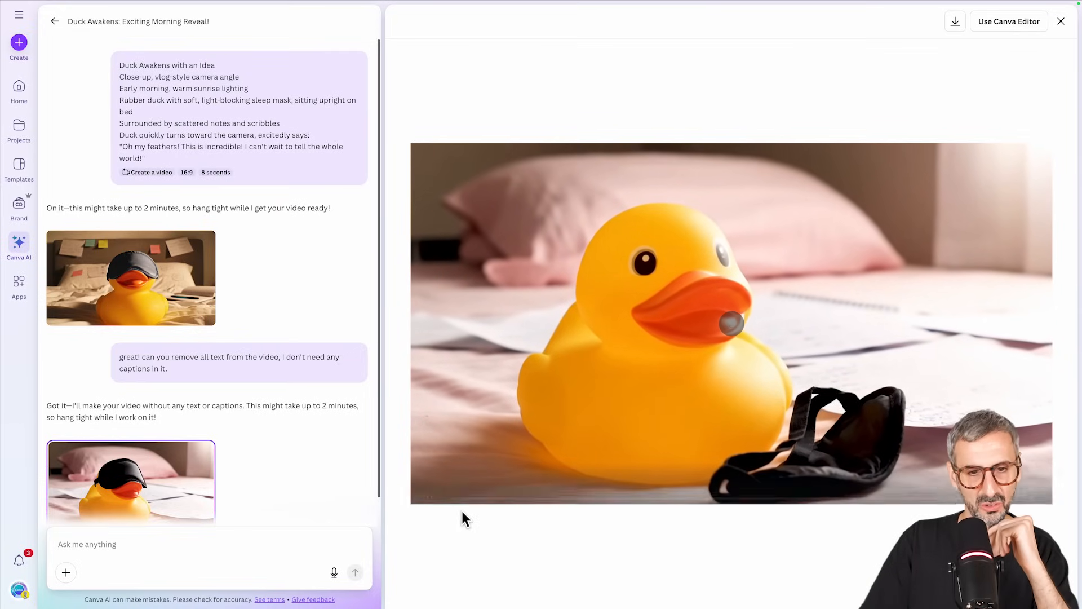
click(201, 462)
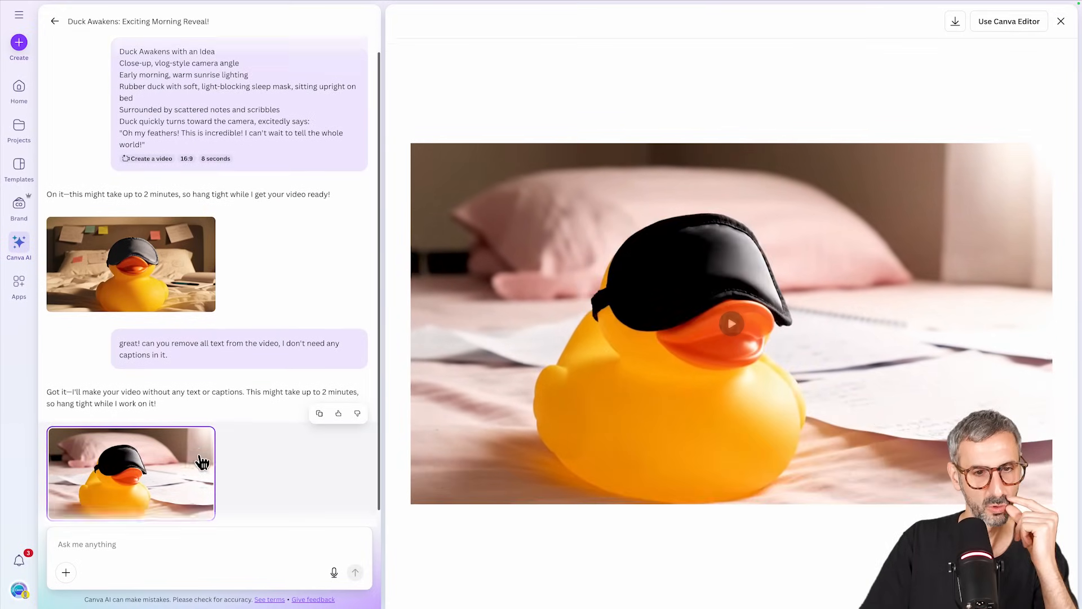
click(338, 397)
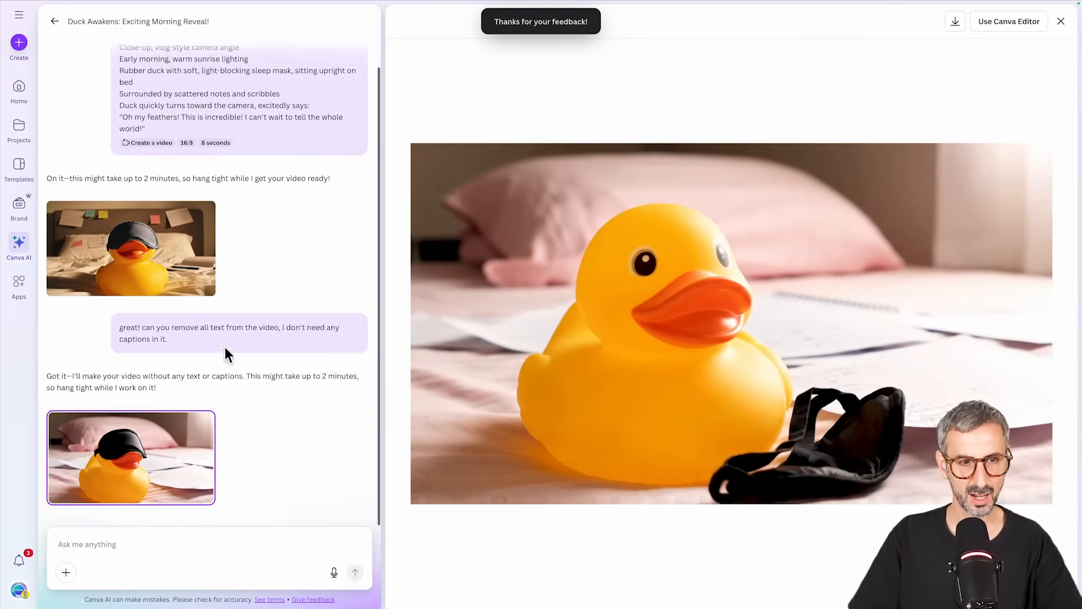
click(194, 277)
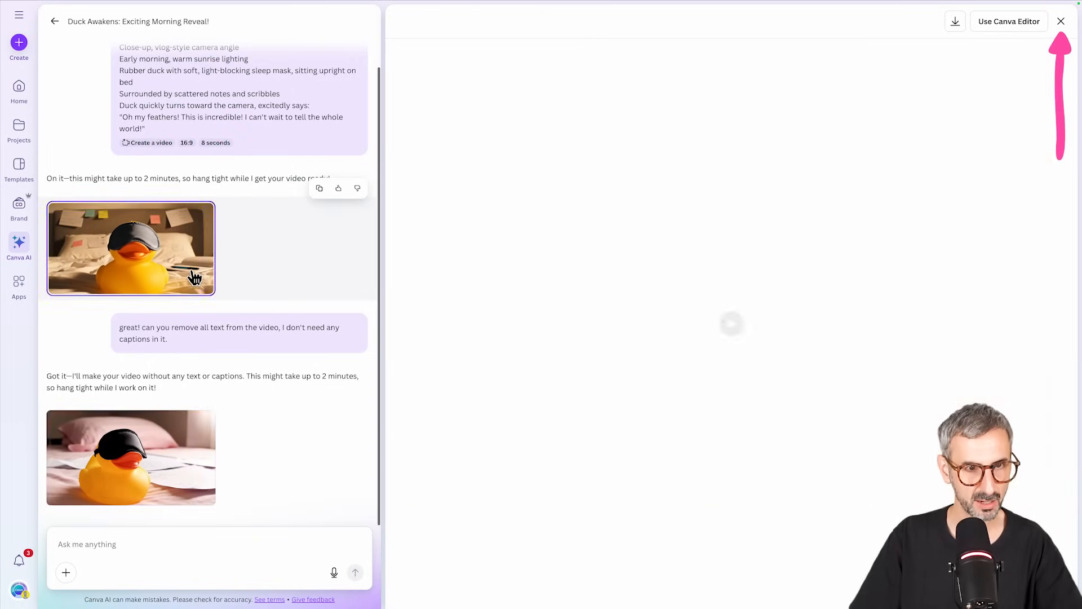
- Close the video preview, and copy the original "Duck Awakens with an Idea" prompt into a new message followed by a blank line
click(1060, 21)
drag(757, 156, 505, 85)
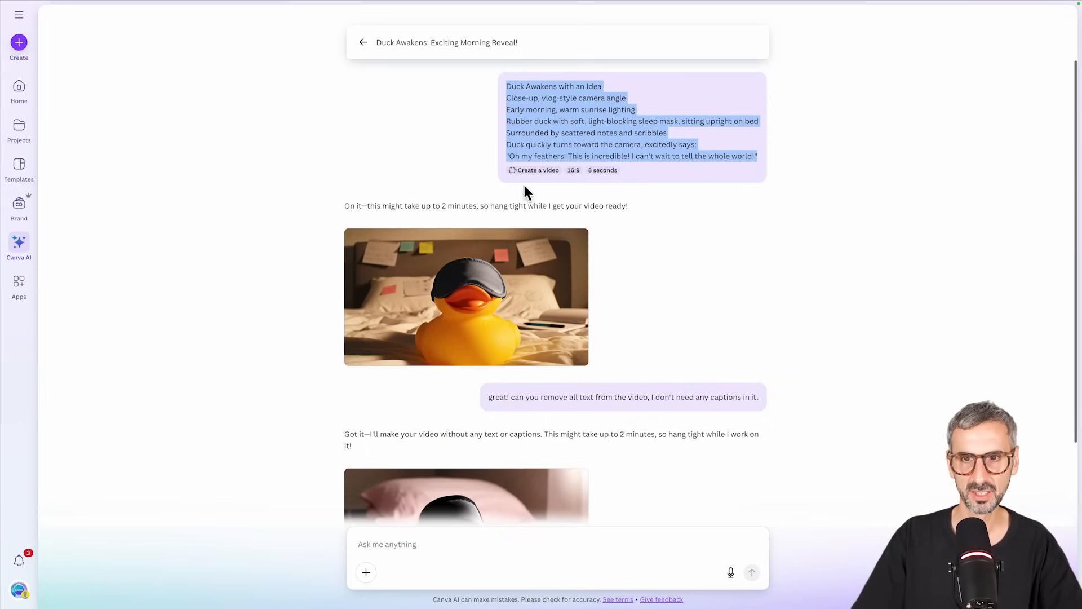
click(496, 544)
key(ctrl+v)
key(shift+Return)
key(shift+Return)
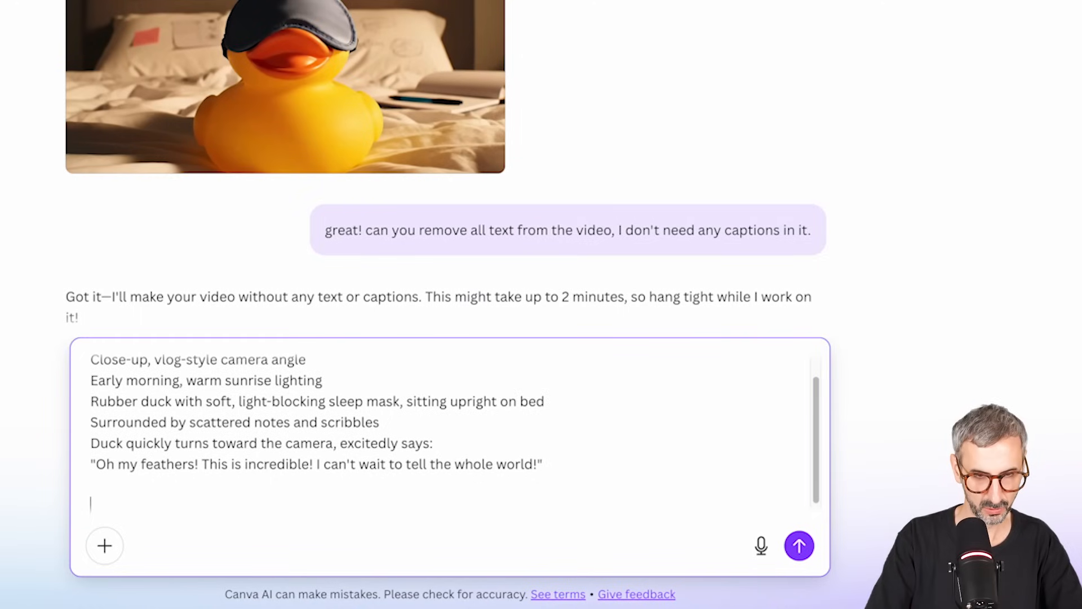
- End the Duck Awakens prompt with "Do not generate any captions for the video." and send it
text(D)
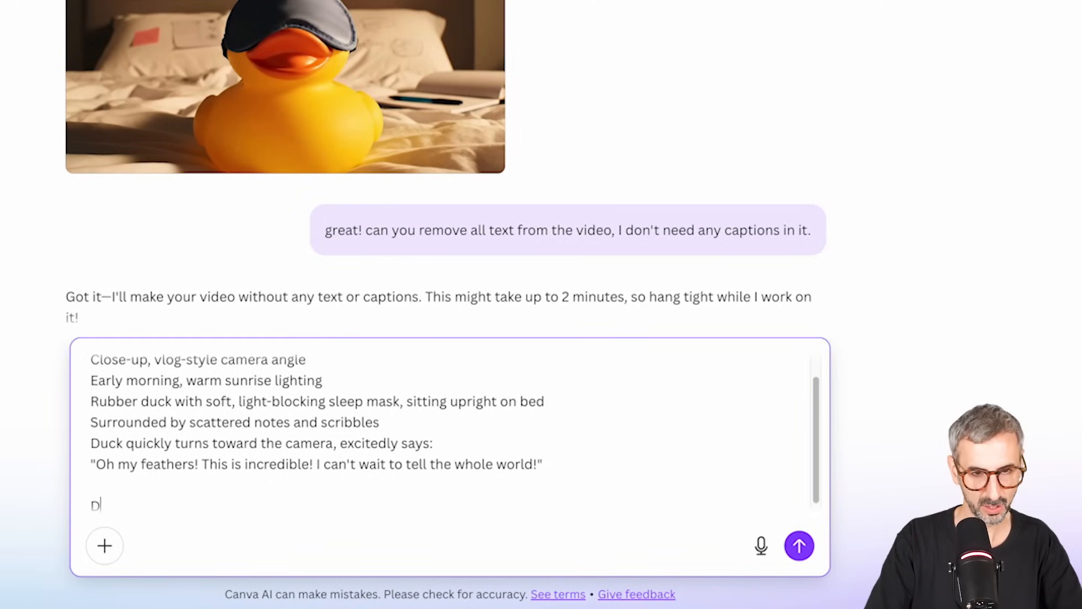
text(o not generate an)
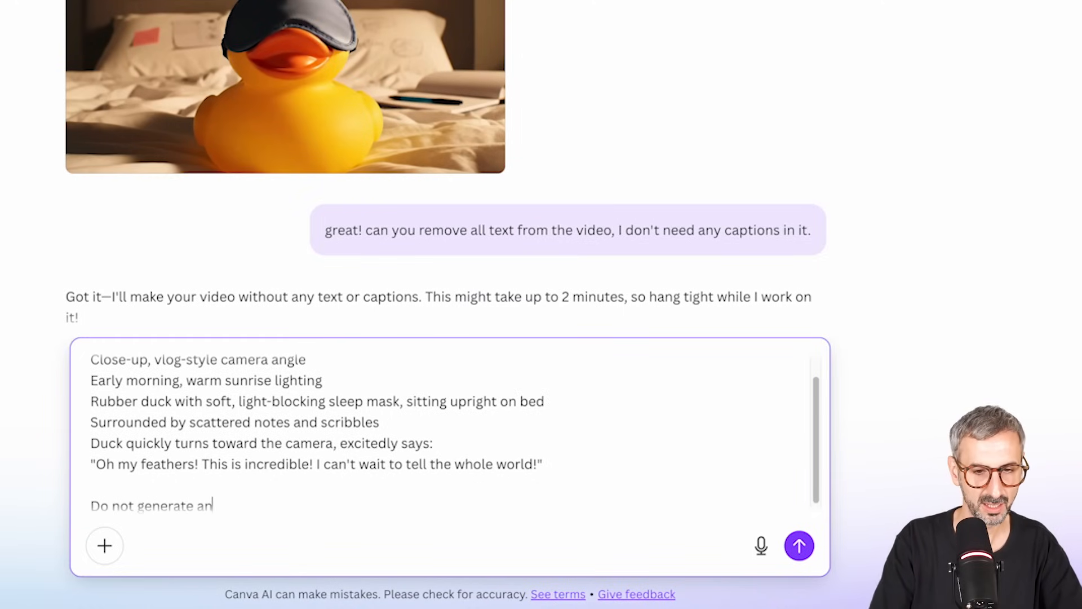
text(y captions for the video.)
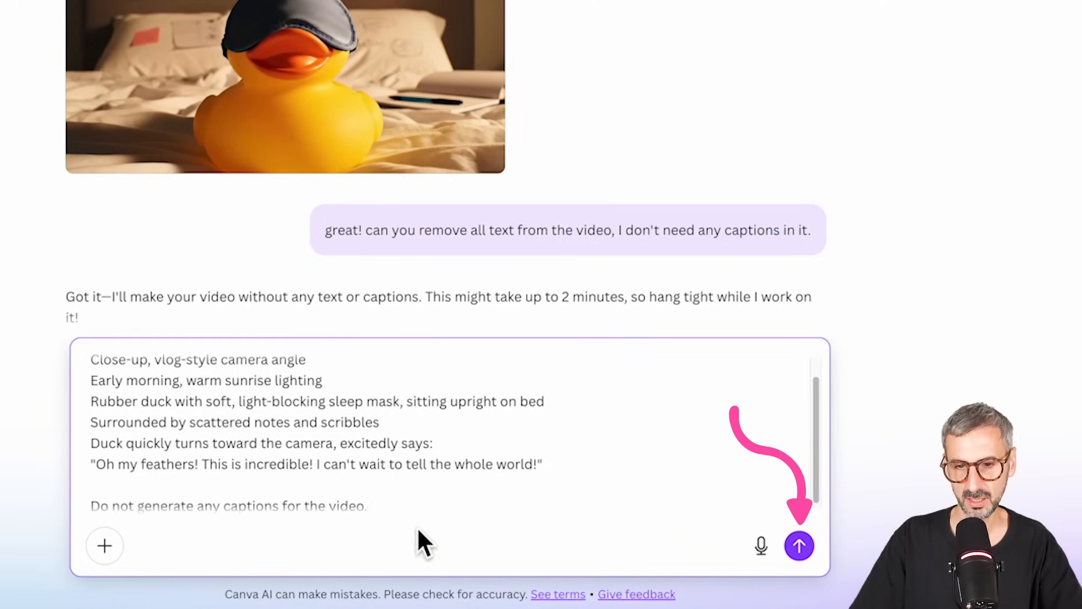
click(799, 546)
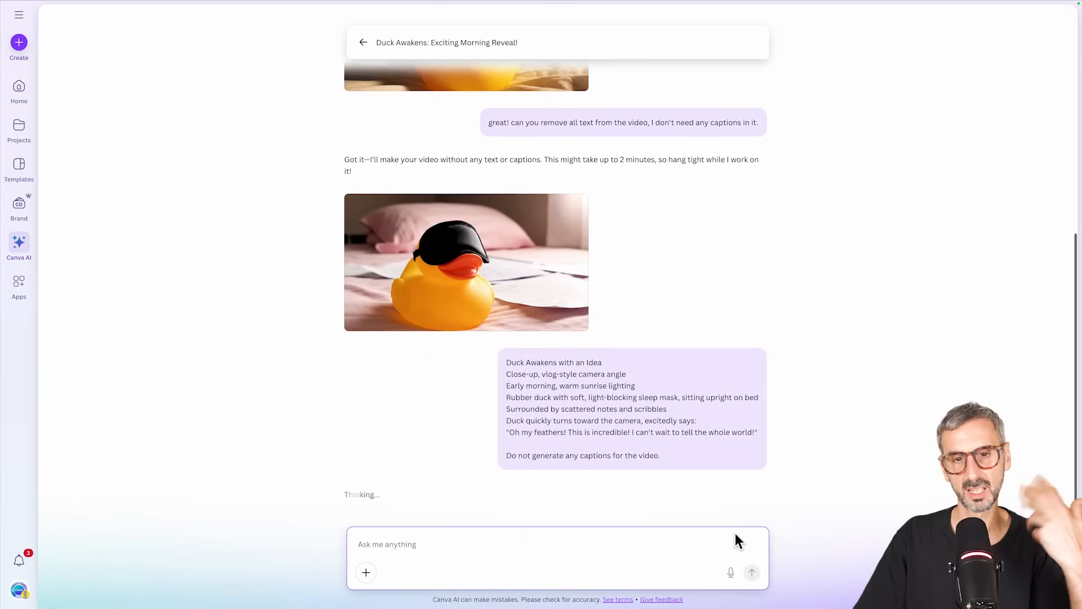
- Open the "DIY Video with Rubber Duck" chat, and view its regenerated video and the original one
scroll(240, 206, up, 5)
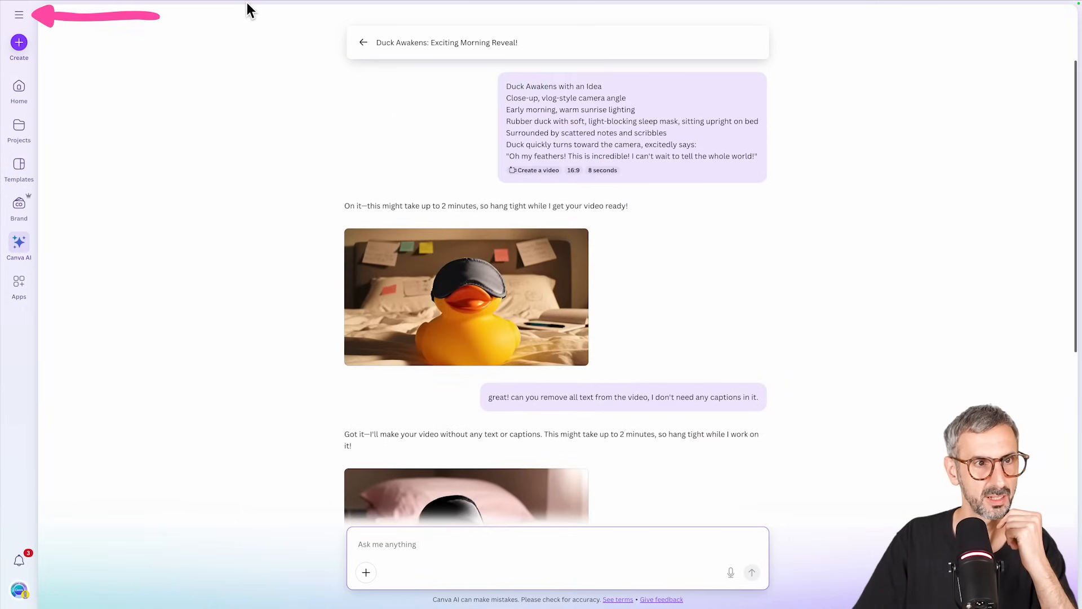
click(19, 20)
click(85, 160)
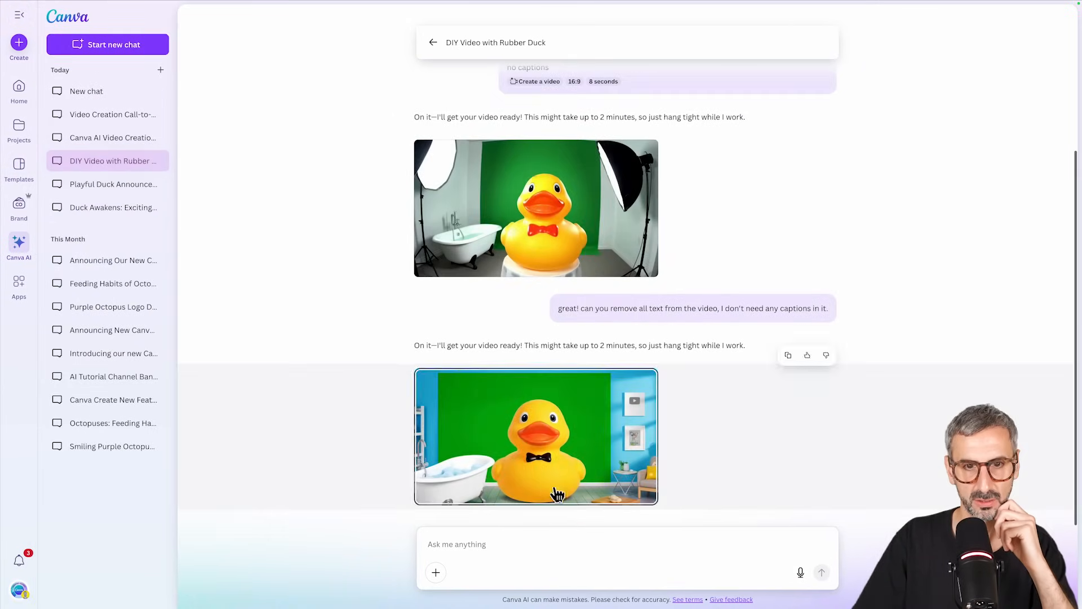
click(574, 464)
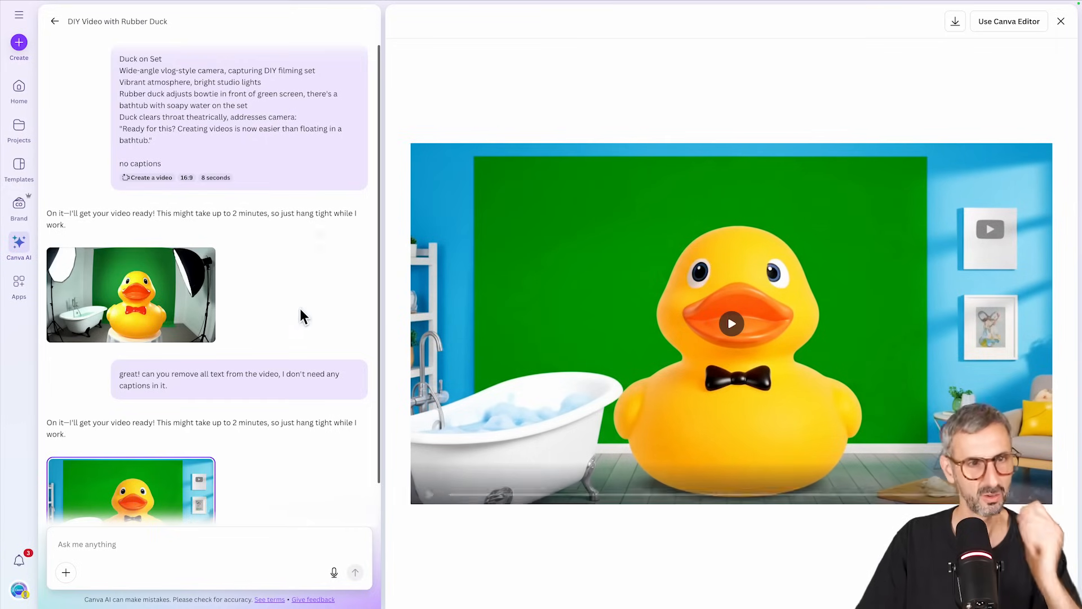
click(131, 294)
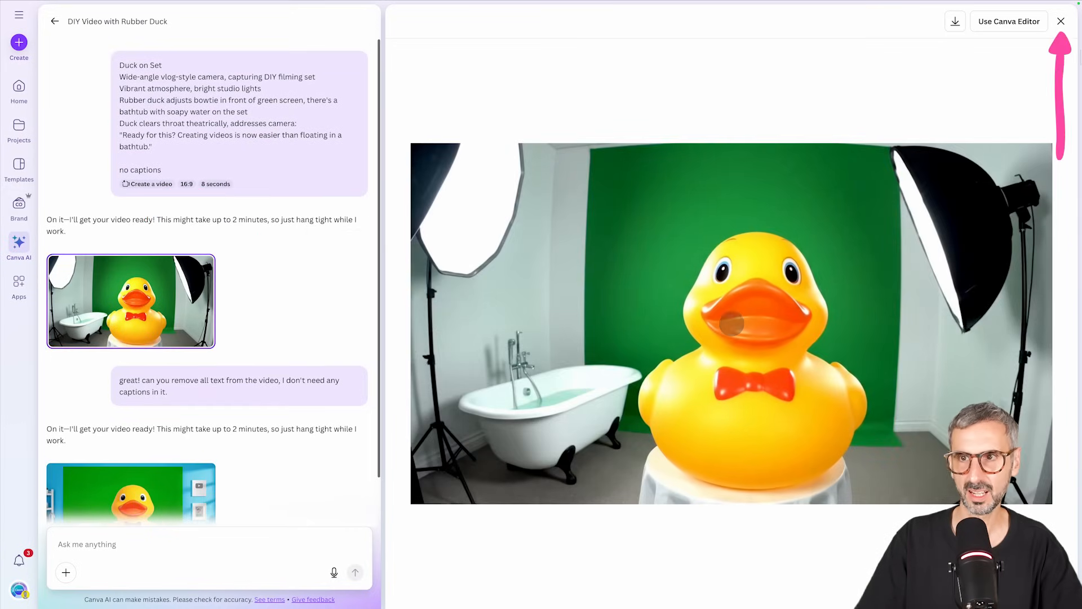
- Close the preview, and copy the "Duck on Set" prompt without its "no captions" line into a new message
click(1062, 26)
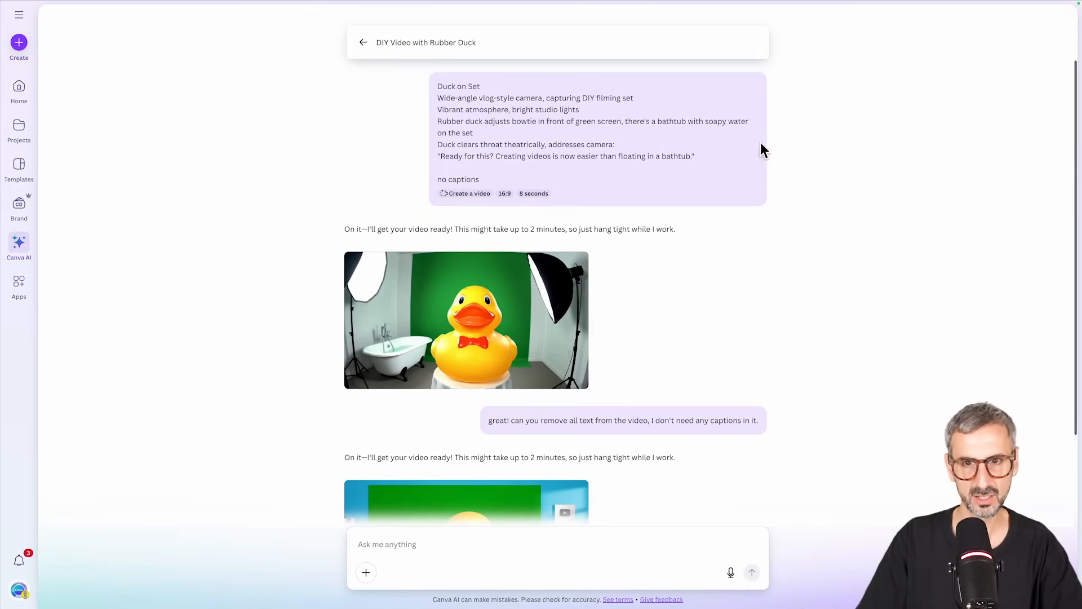
drag(761, 151, 438, 100)
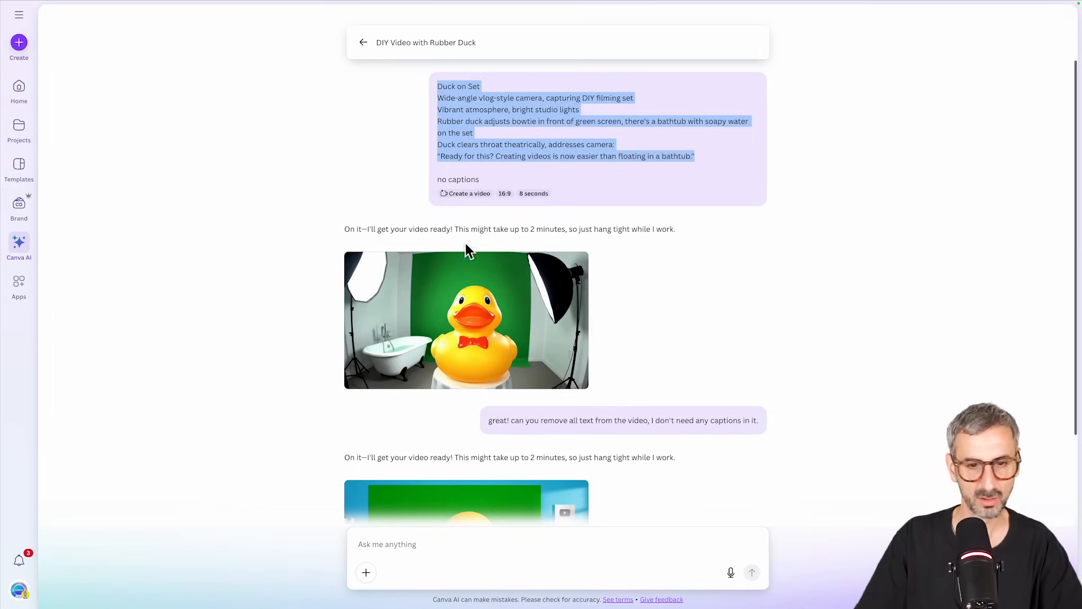
key(ctrl+c)
scroll(468, 394, down, 2)
click(472, 539)
key(ctrl+v)
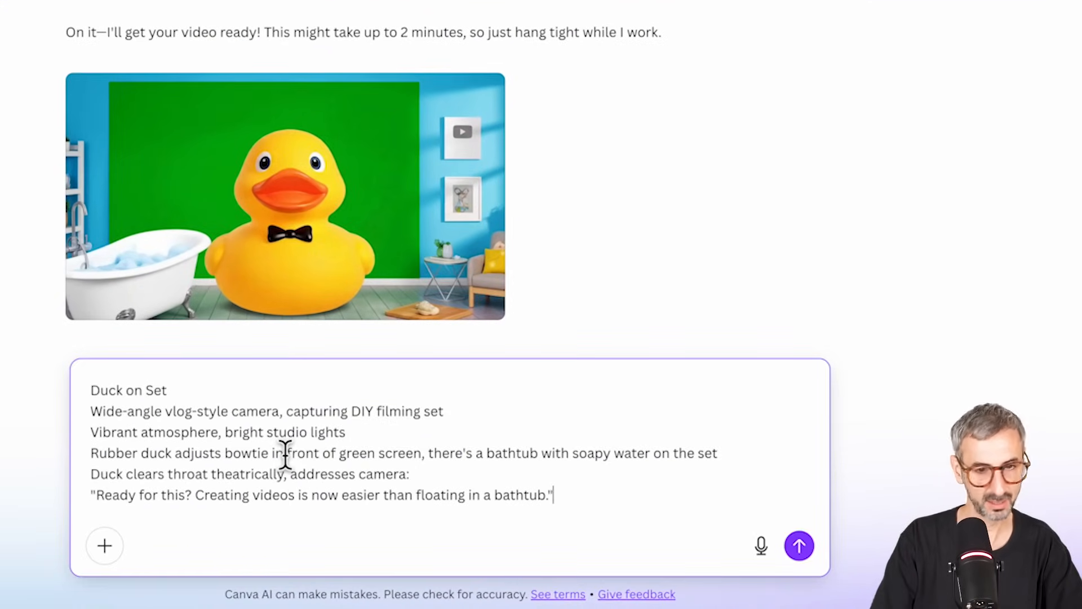
- Add "Do not generate any captions for the video." below the Duck on Set prompt and send it
key(shift+Return)
key(shift+Return)
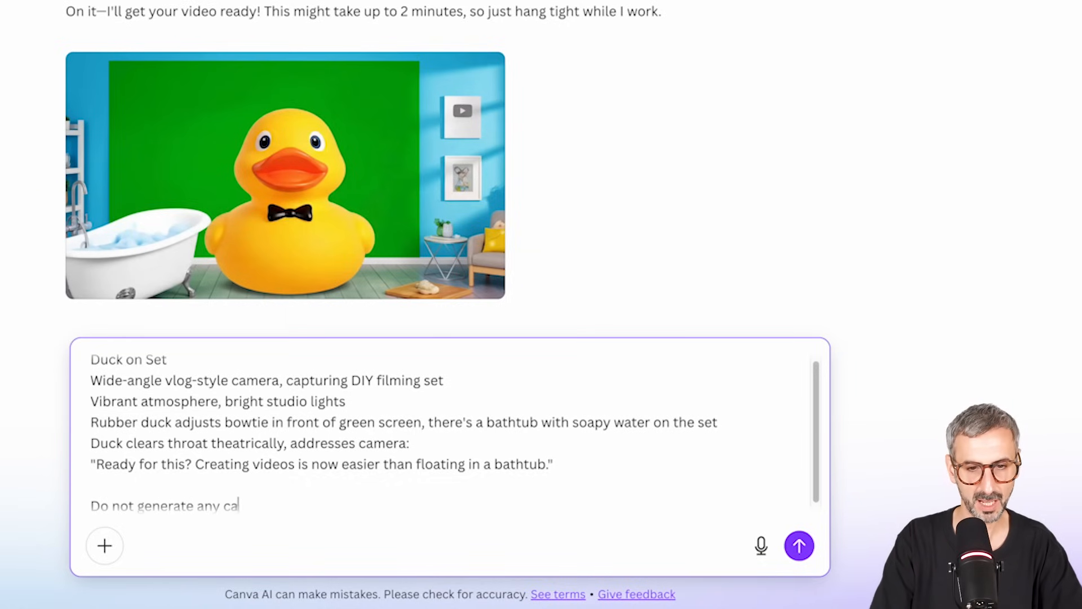
text(Do not generate any captions for the video.)
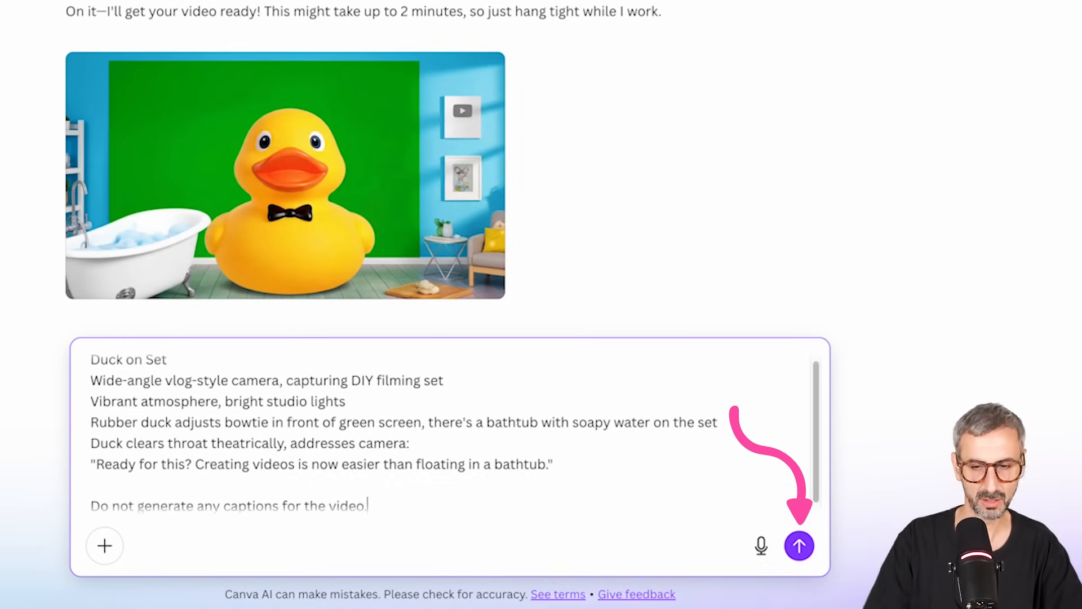
key(Return)
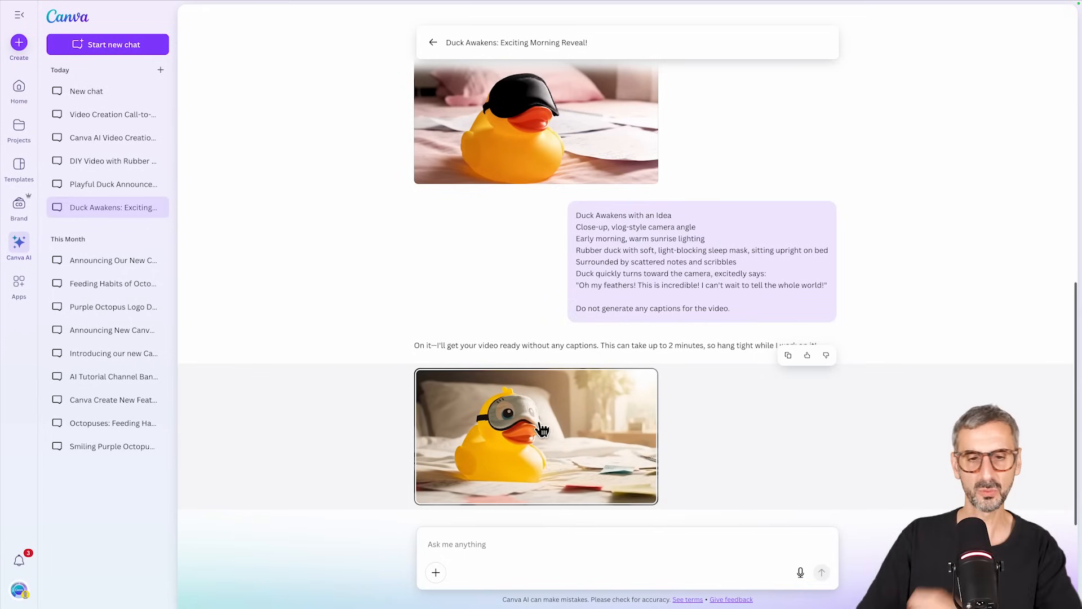
- View the newest video in the "Duck Awakens" chat, and switch to the "DIY Video with Rubber Duck" chat
click(575, 470)
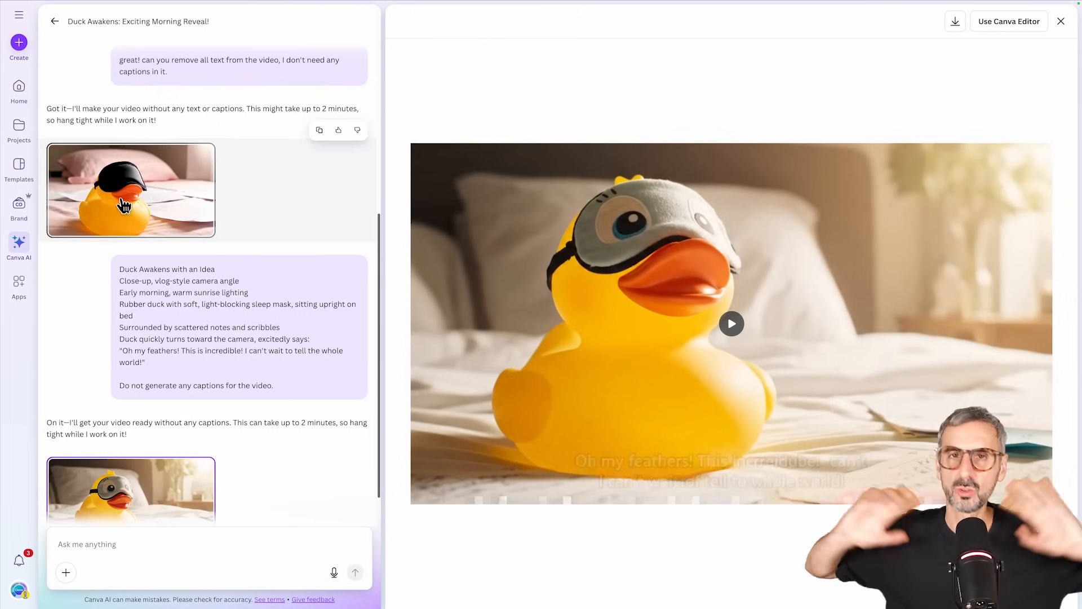
click(19, 16)
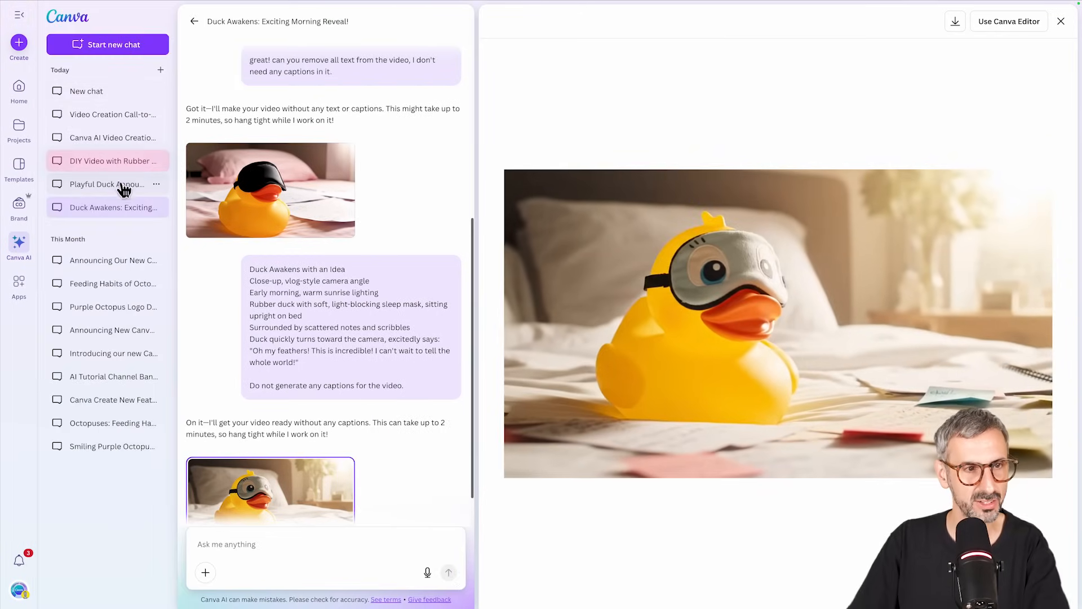
click(97, 163)
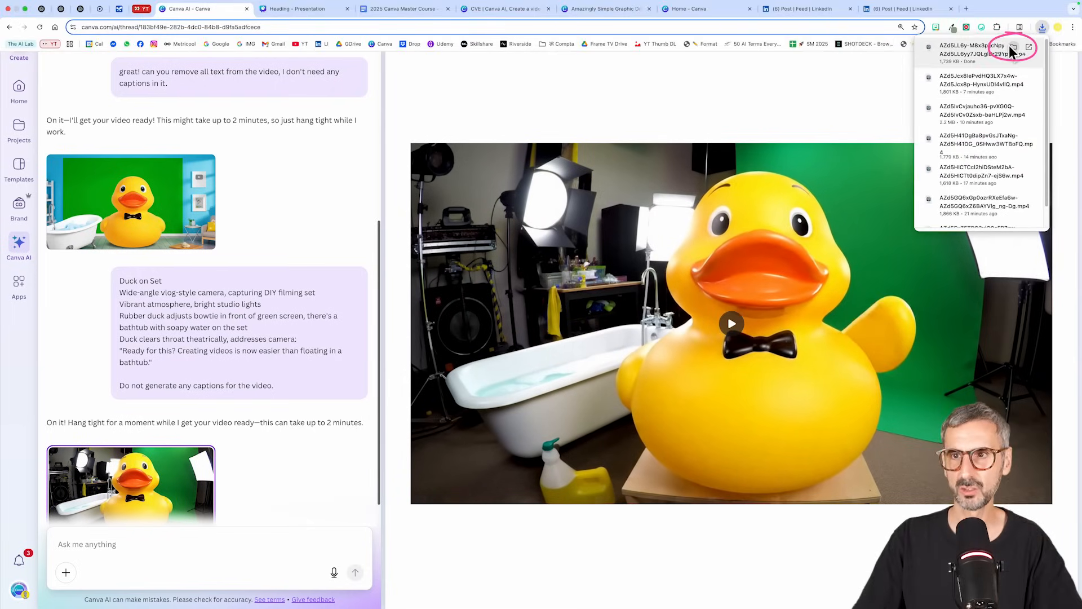
- Show the newly downloaded Duck on Set clip in the Downloads folder and rename it "scene 03 (no captions).mp4"
click(1013, 52)
click(227, 210)
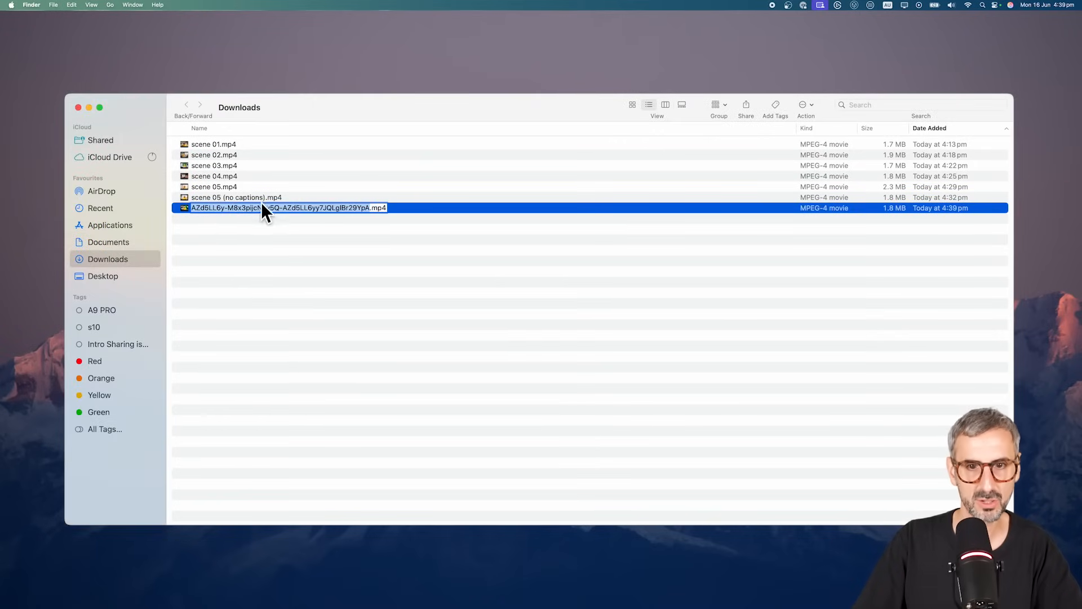
text(se)
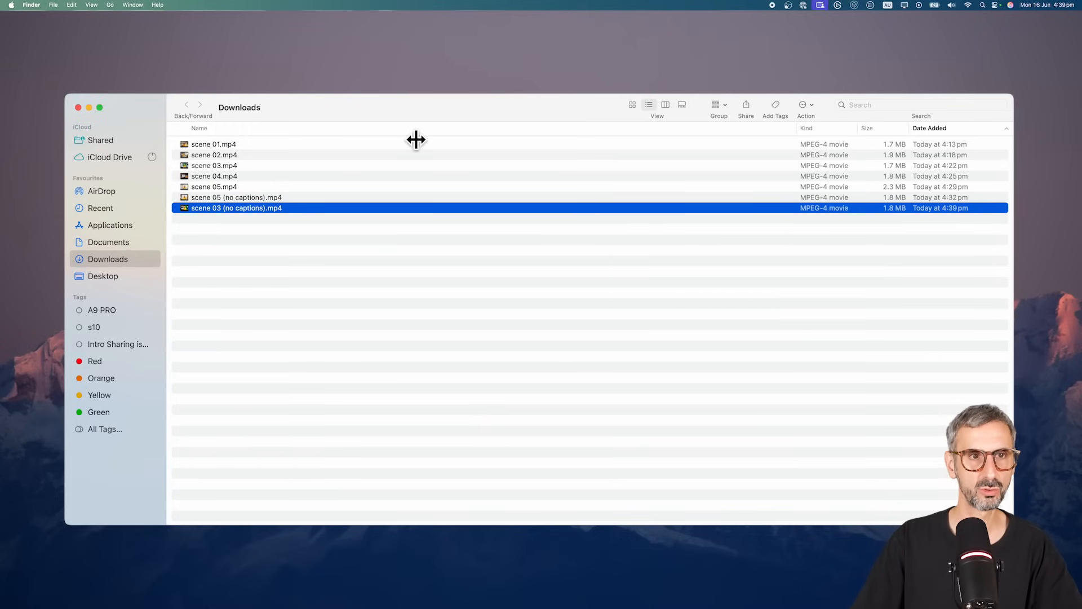
- Switch back to Canva and create a blank landscape video design of 1920 × 1080 px from the home page
key(ctrl+Right)
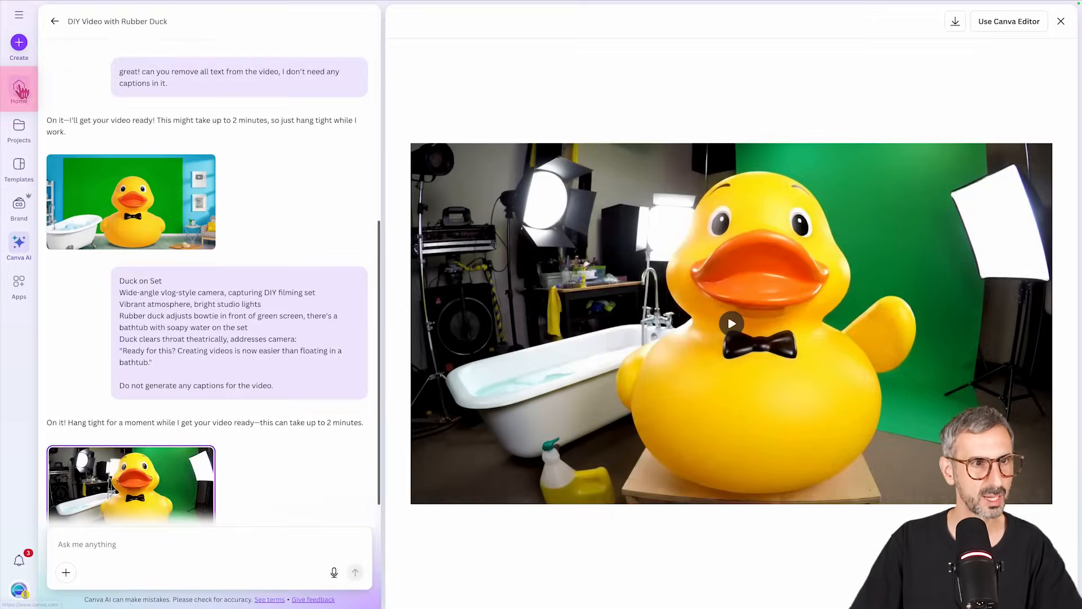
click(21, 90)
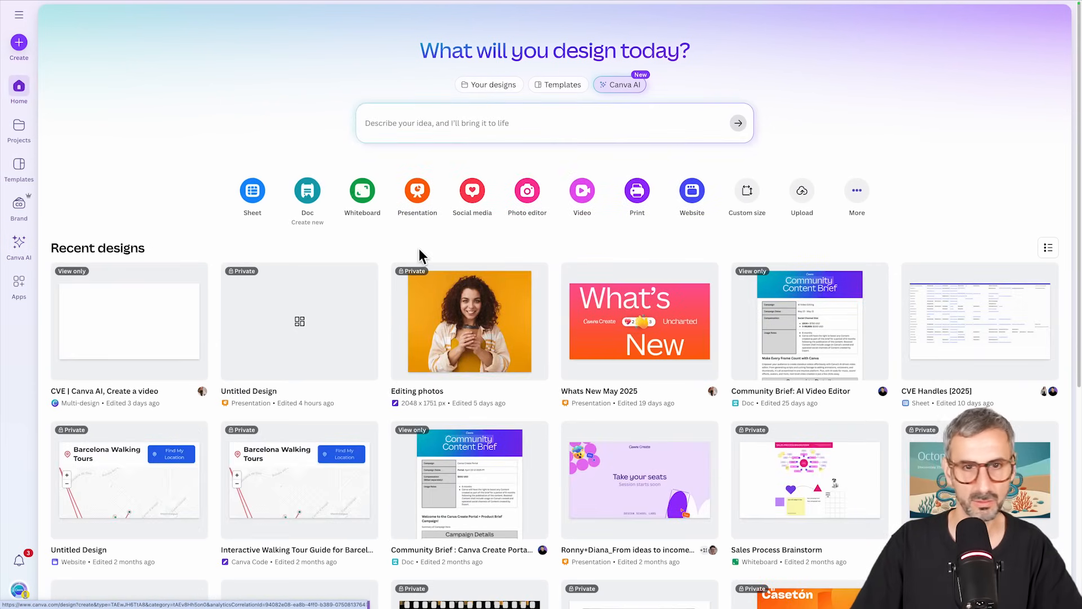
click(582, 191)
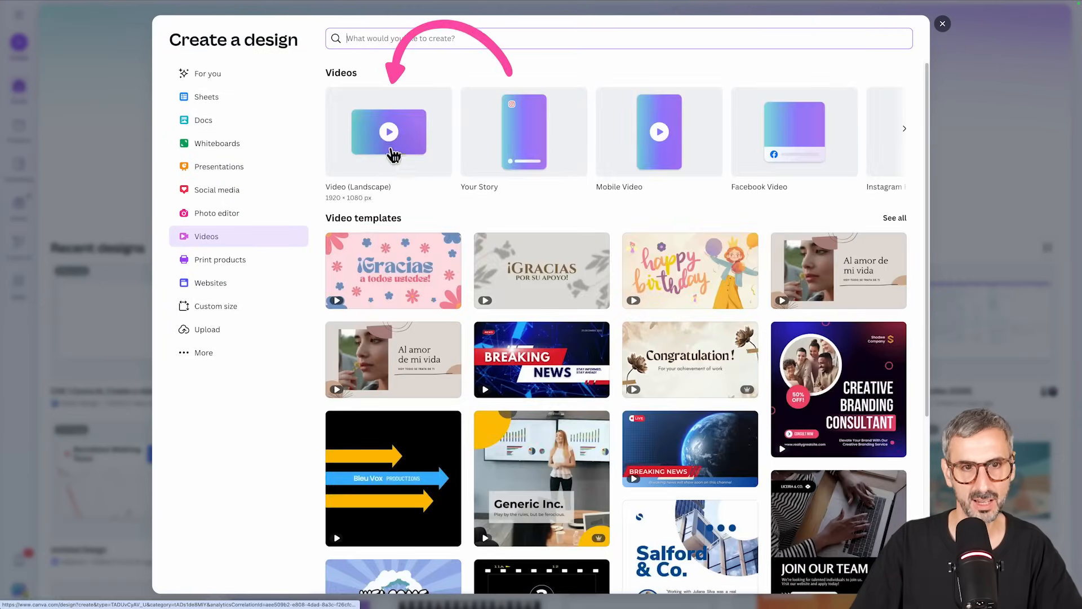
click(392, 155)
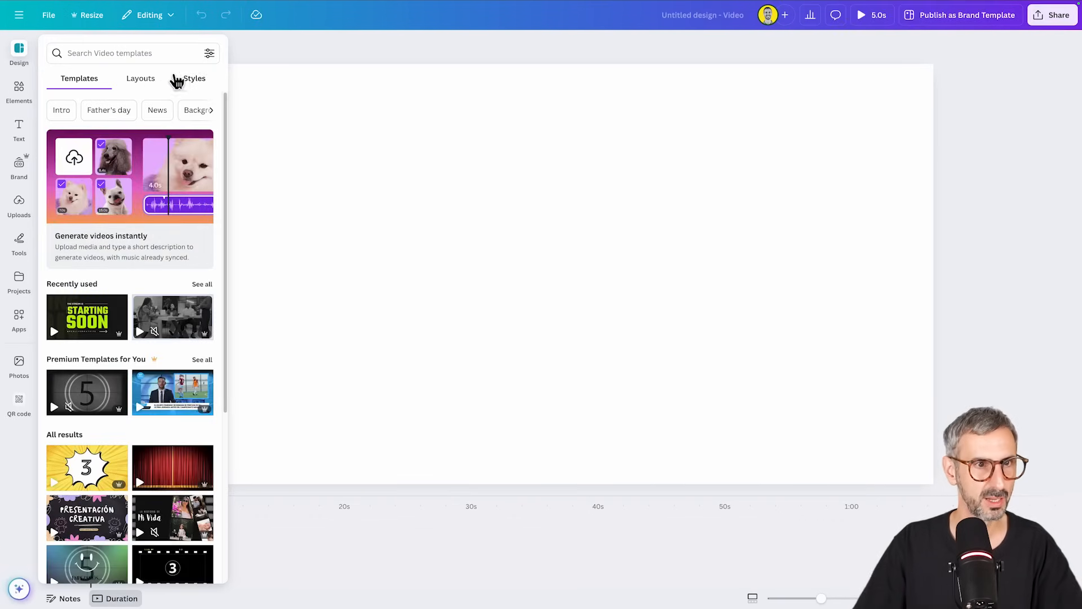
- Upload all the scene clips from the Downloads folder, including the "no captions" versions, to the design's video uploads
click(19, 204)
click(131, 127)
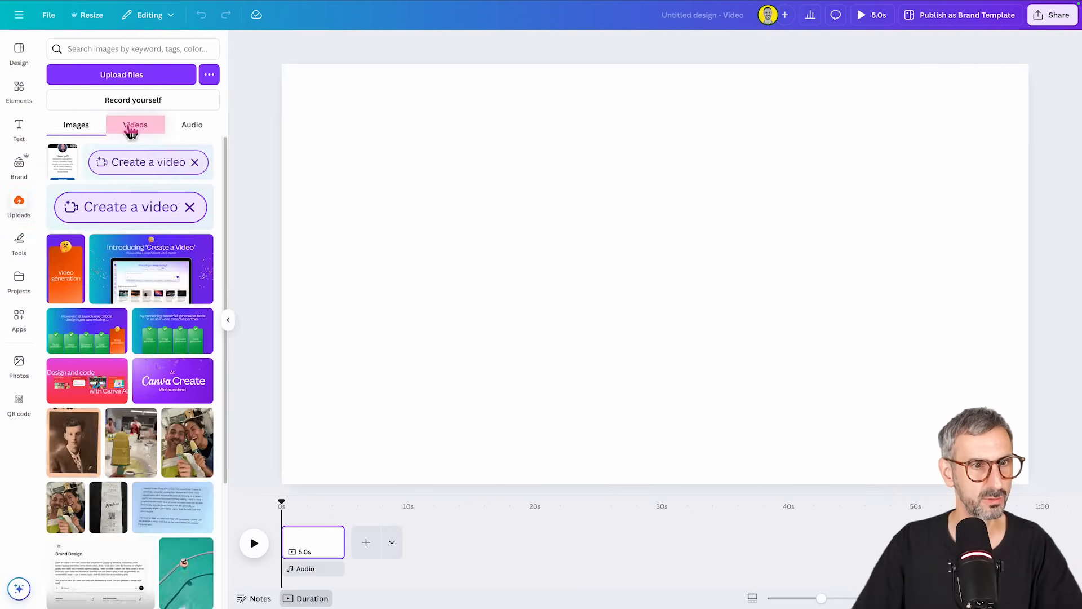
click(130, 79)
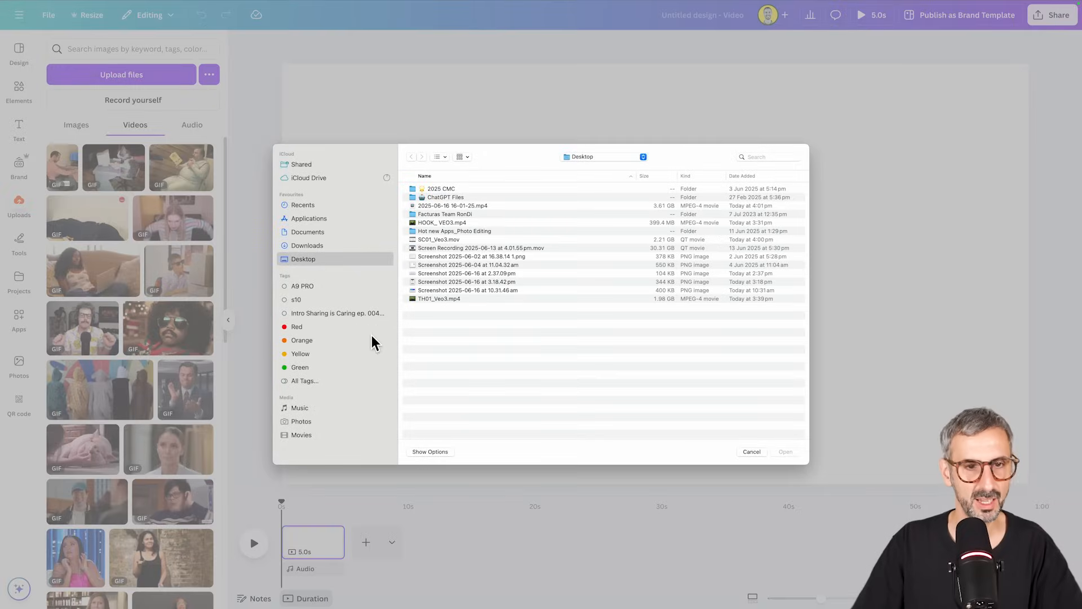
click(320, 246)
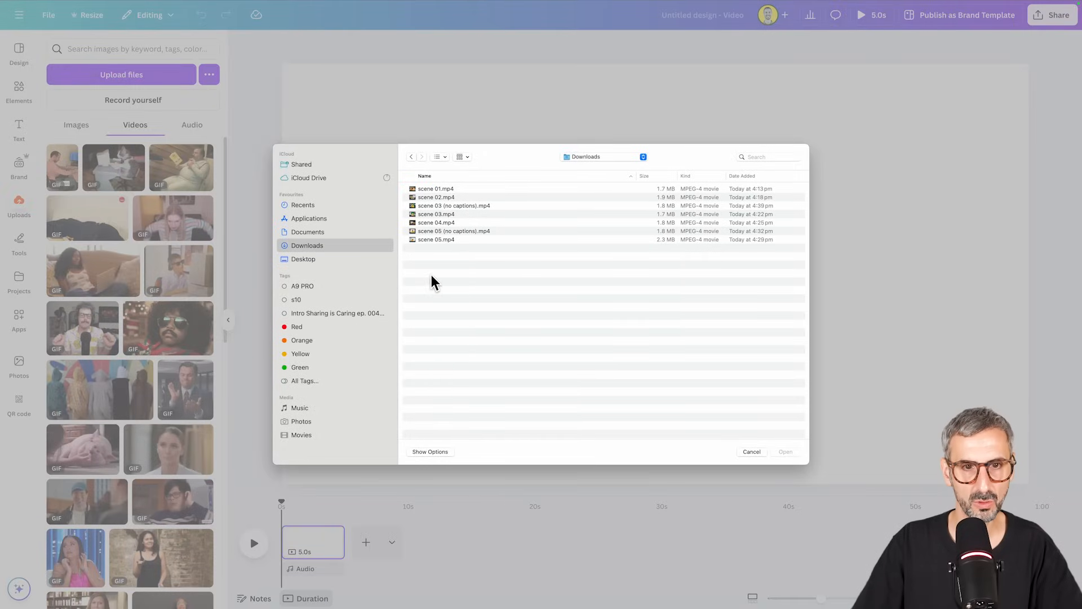
drag(432, 282, 454, 193)
click(786, 452)
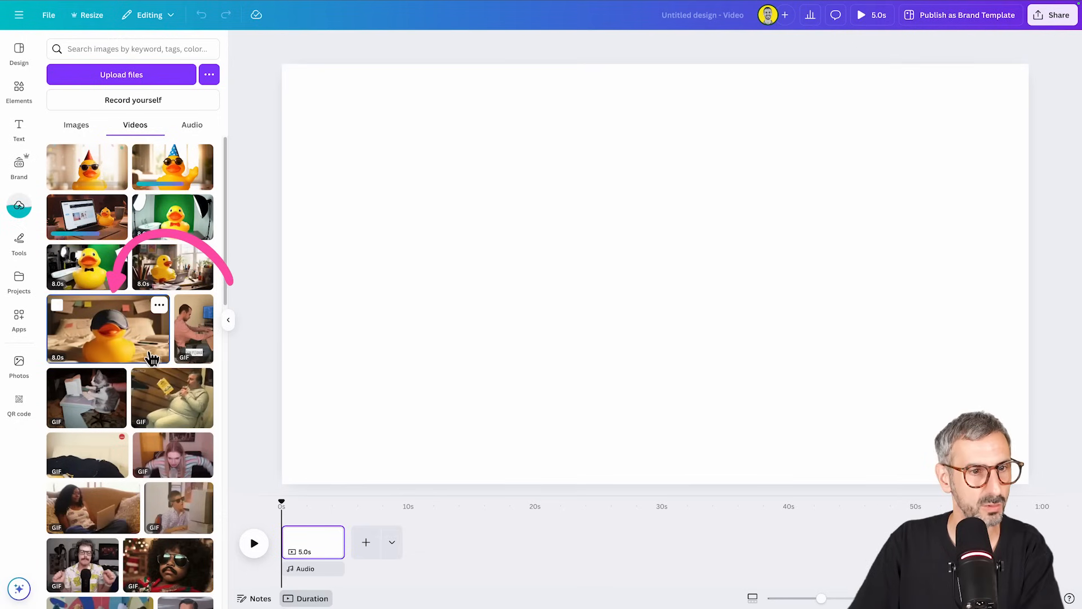
- Add the uploaded clip of the duck in a sleep mask on the bed to the first page
click(152, 358)
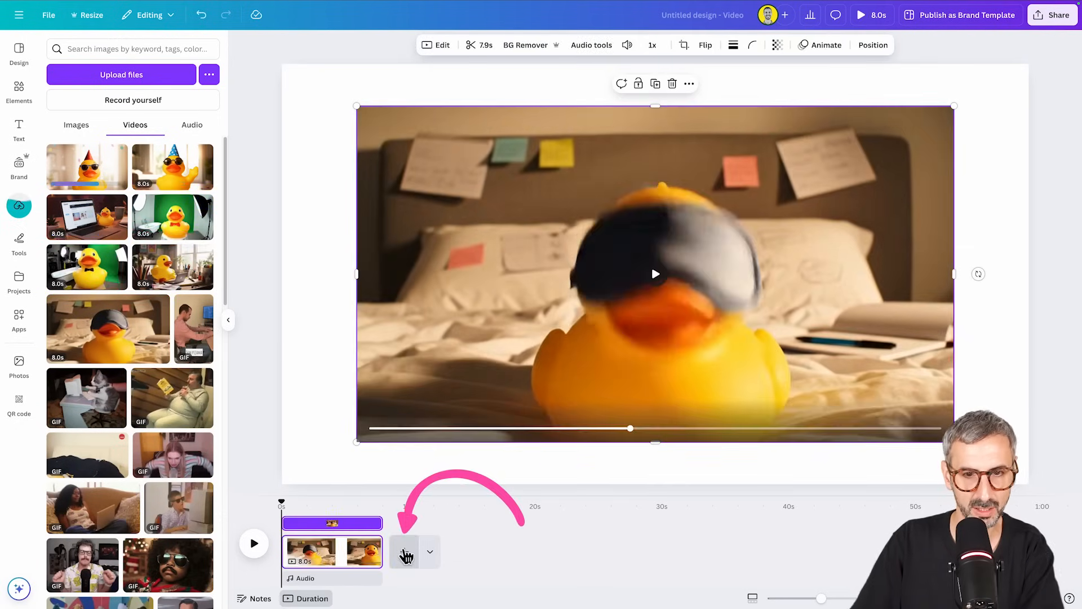
- Add four blank pages after the first page in the timeline
click(406, 543)
click(460, 555)
click(531, 542)
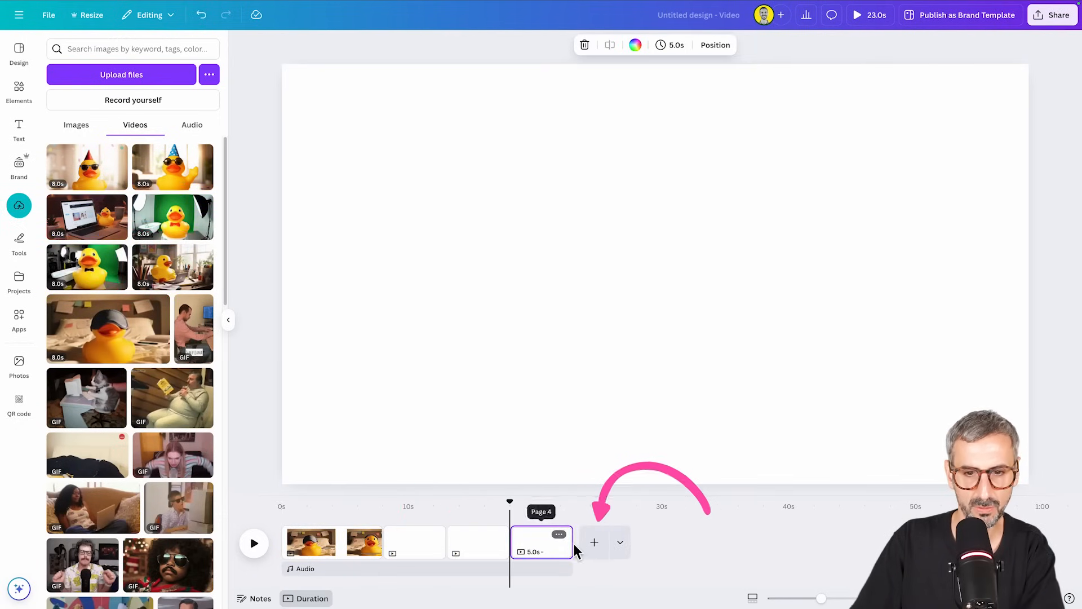
click(595, 544)
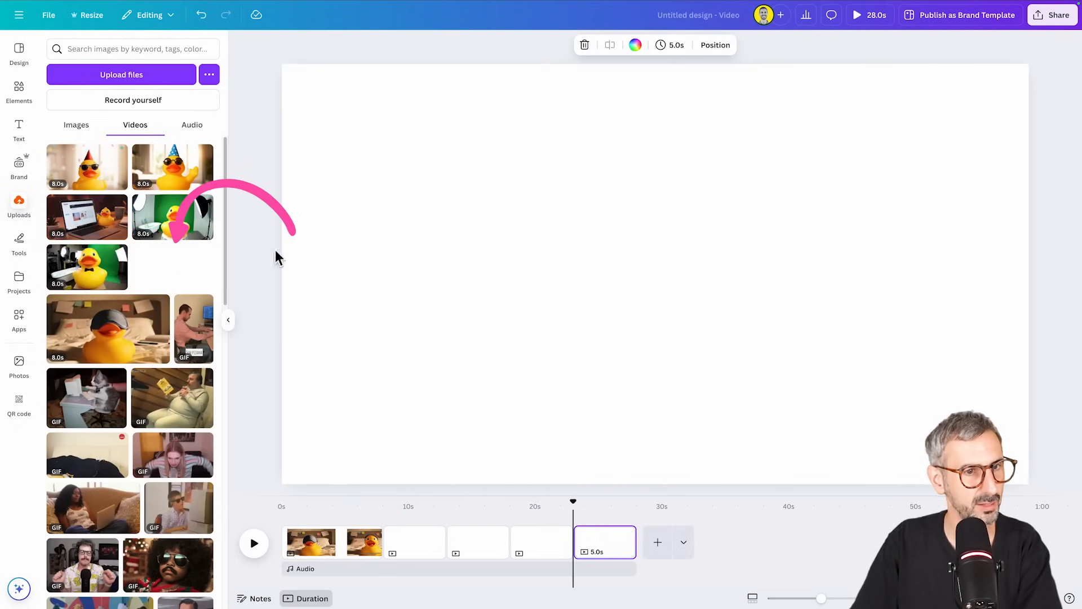
- Fill pages 2 to 5 in order with the art-desk duck, green-screen duck, laptop duck and red party-hat duck clips
drag(275, 257, 434, 550)
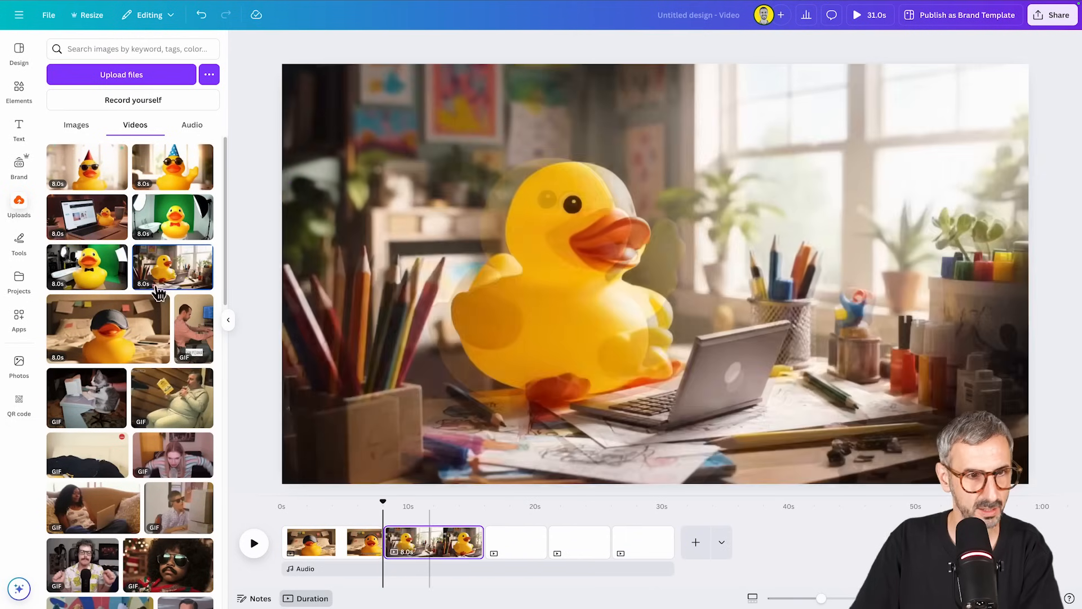
drag(181, 228, 521, 545)
drag(91, 213, 630, 544)
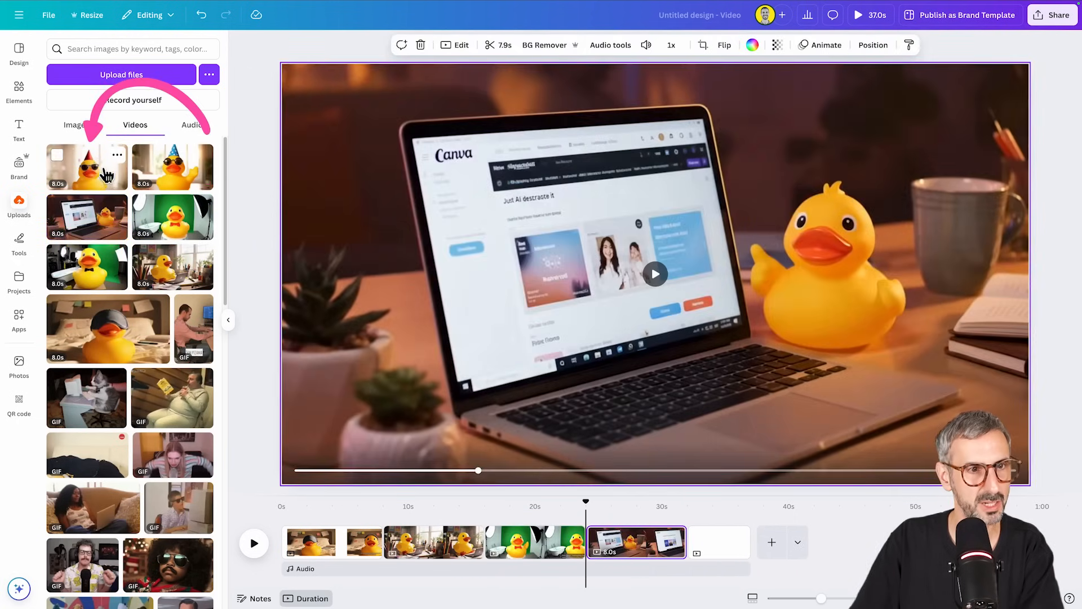
drag(106, 175, 742, 554)
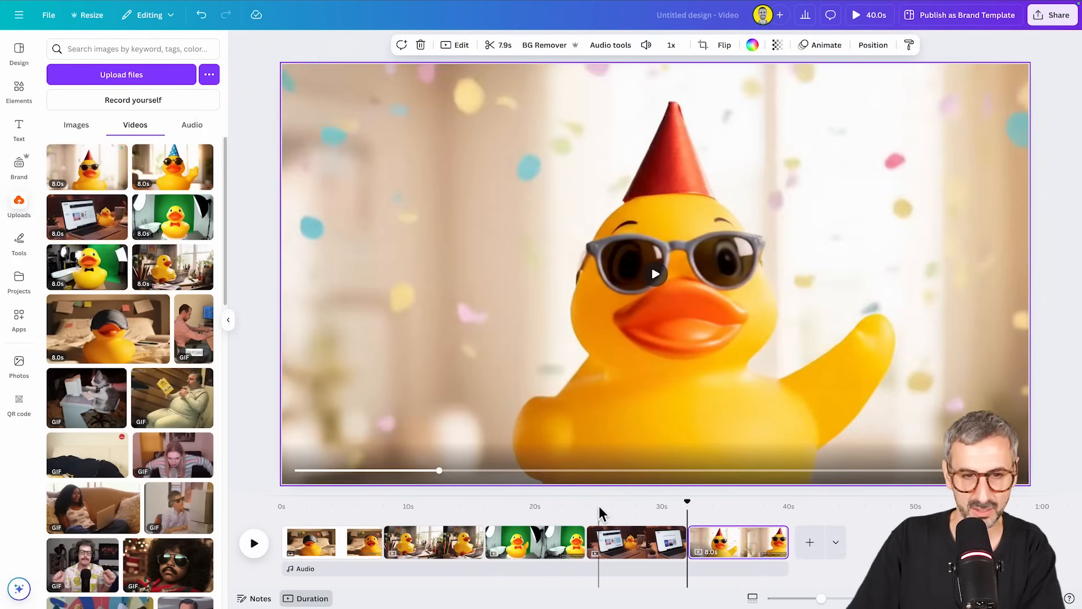
- Set the sleep-mask bed clip as page 1's background and split that page at about 4.5 s
click(345, 546)
right_click(497, 278)
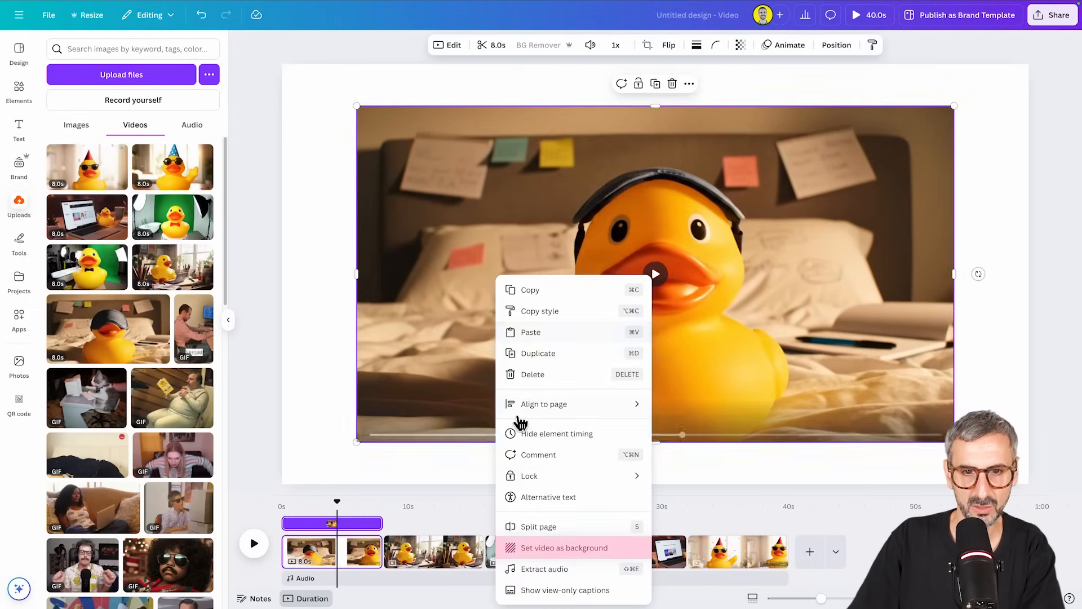
click(564, 548)
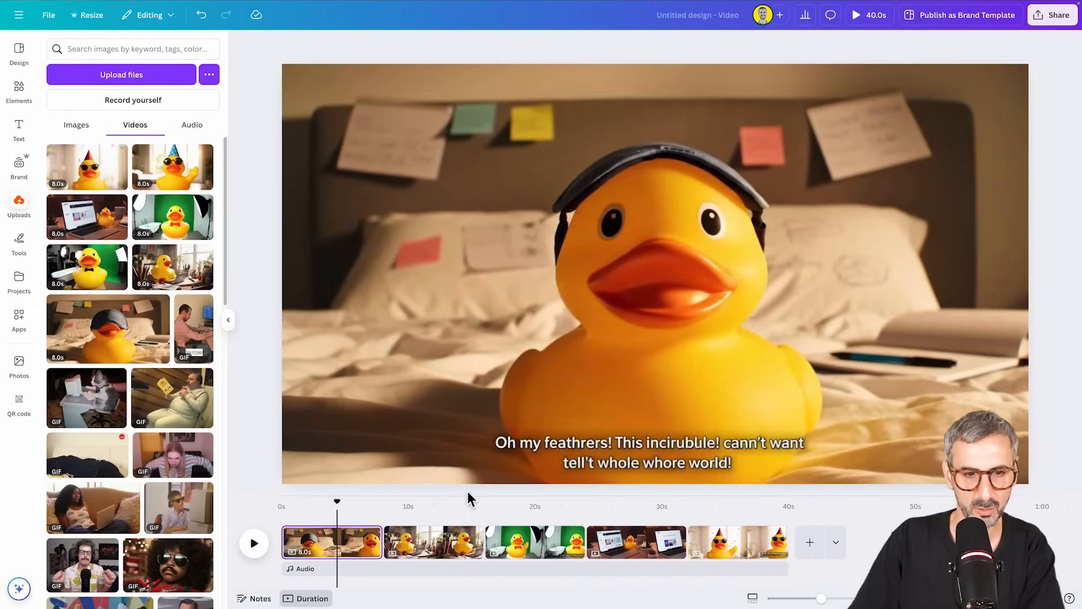
drag(349, 494, 343, 537)
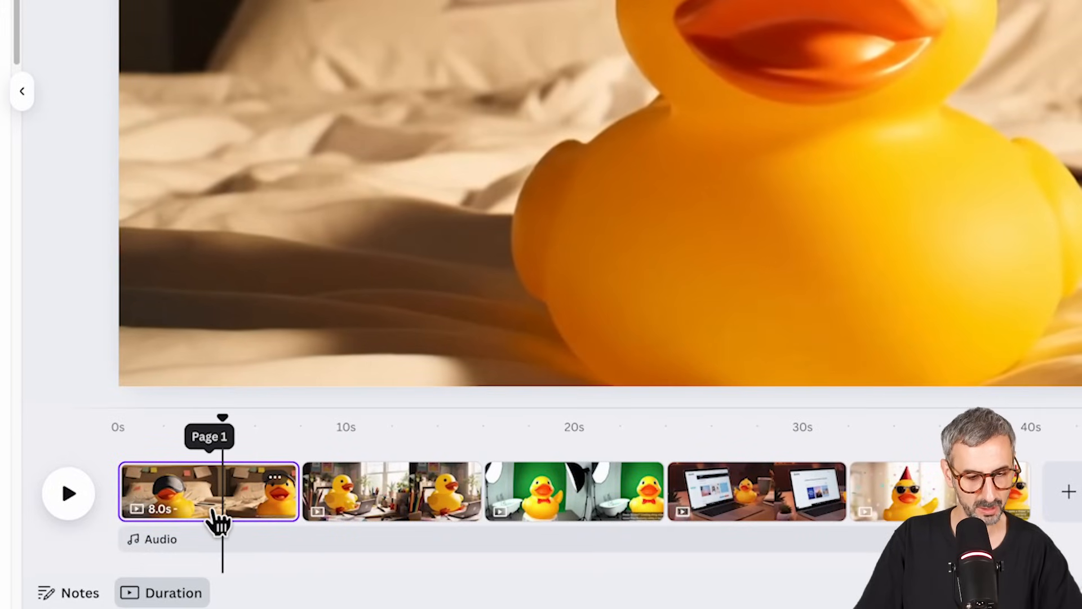
key(s)
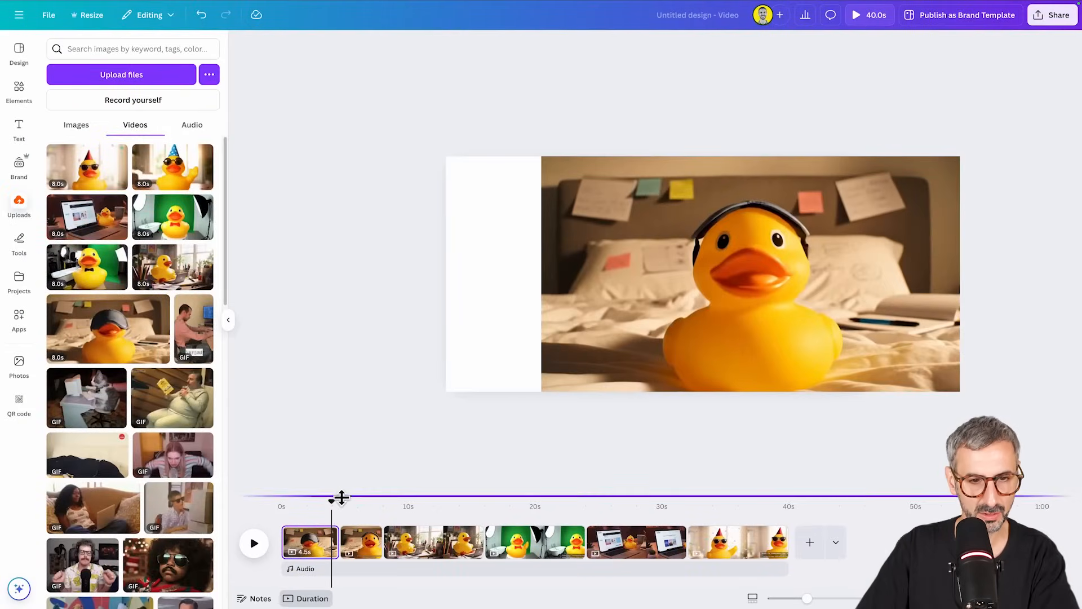
- Enlarge and reposition the clip within the crop on the second part of the bed scene, pushing its captions below the frame
drag(341, 498, 366, 383)
click(356, 485)
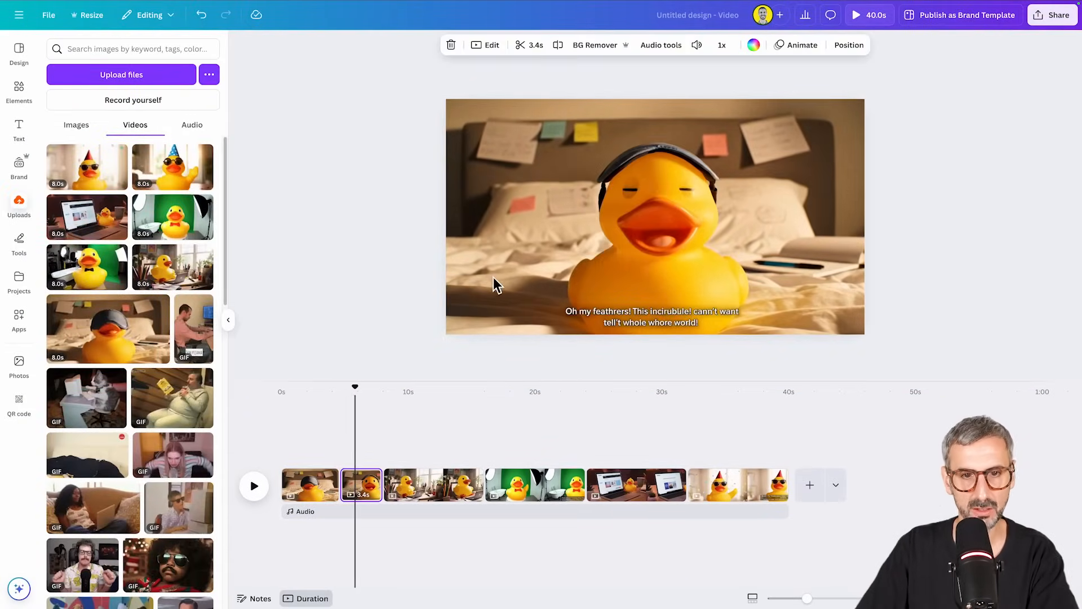
double_click(481, 268)
drag(447, 336, 414, 381)
drag(606, 195, 621, 188)
drag(880, 350, 930, 399)
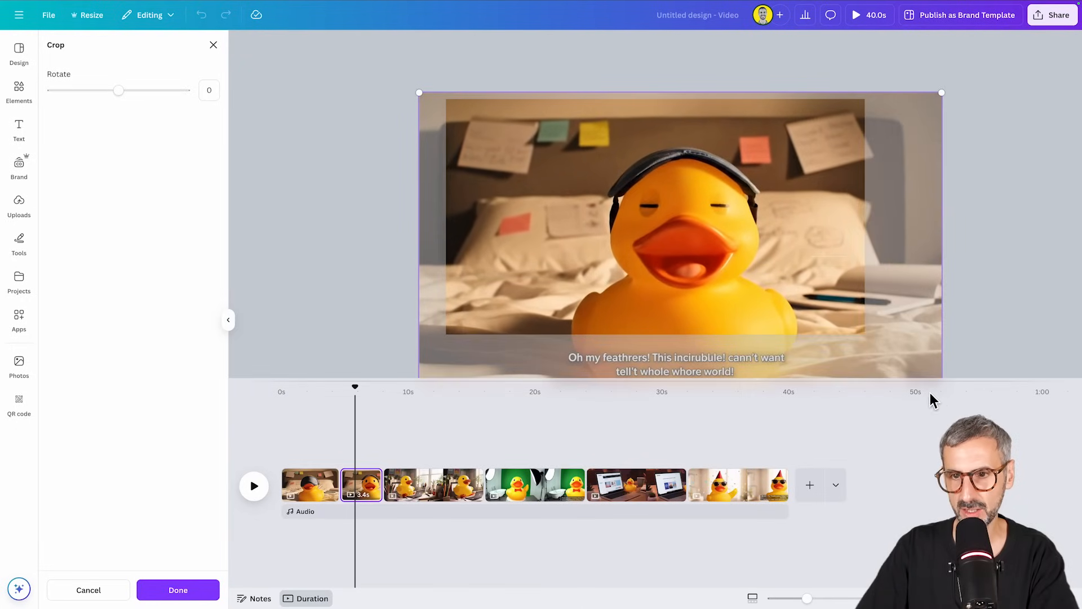
drag(814, 253, 790, 242)
drag(920, 77, 947, 58)
drag(739, 268, 732, 269)
- Trim the first part of the bed scene to 4.2 s and play the video through to the green-screen scene
drag(352, 387, 282, 387)
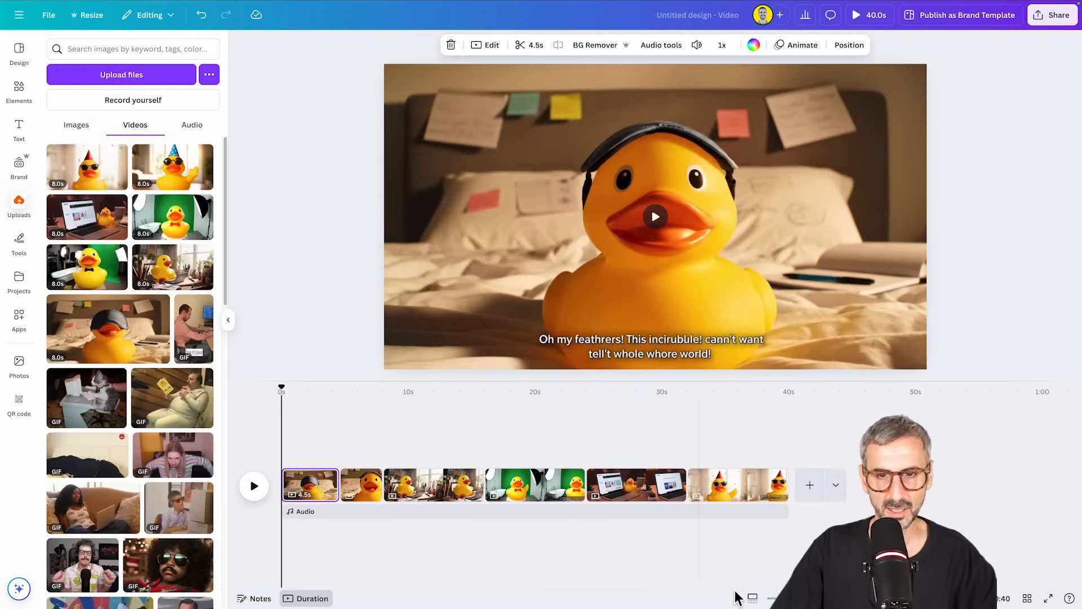
click(753, 598)
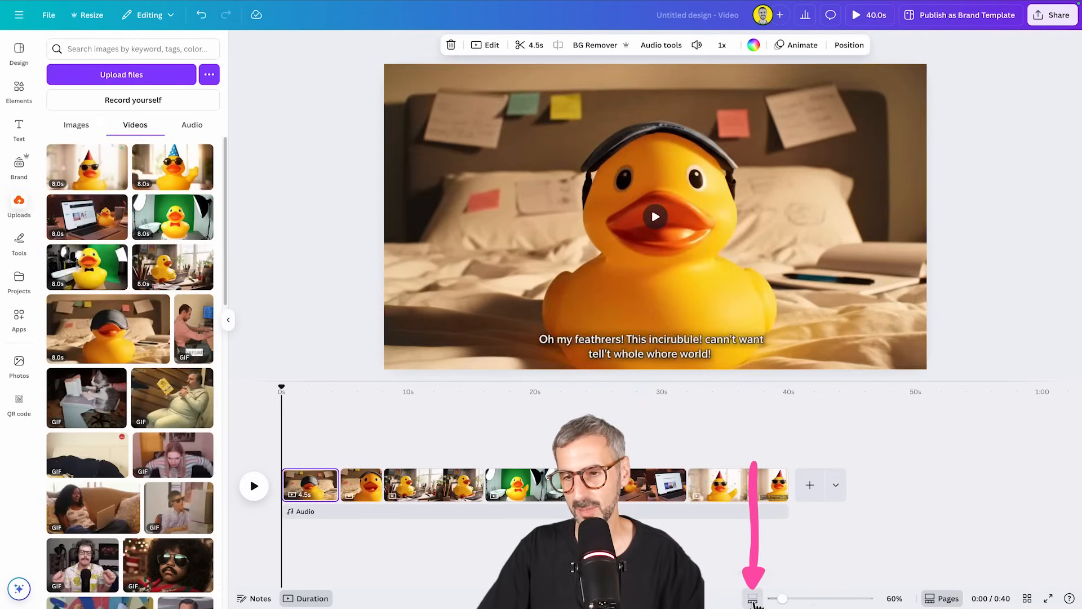
drag(783, 599, 831, 599)
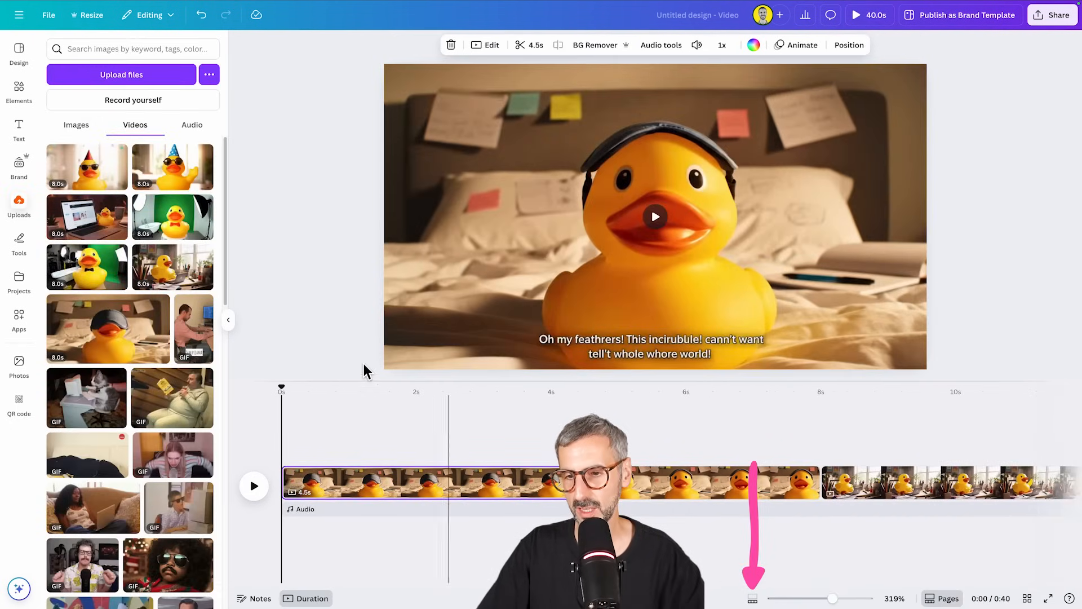
drag(274, 389, 524, 400)
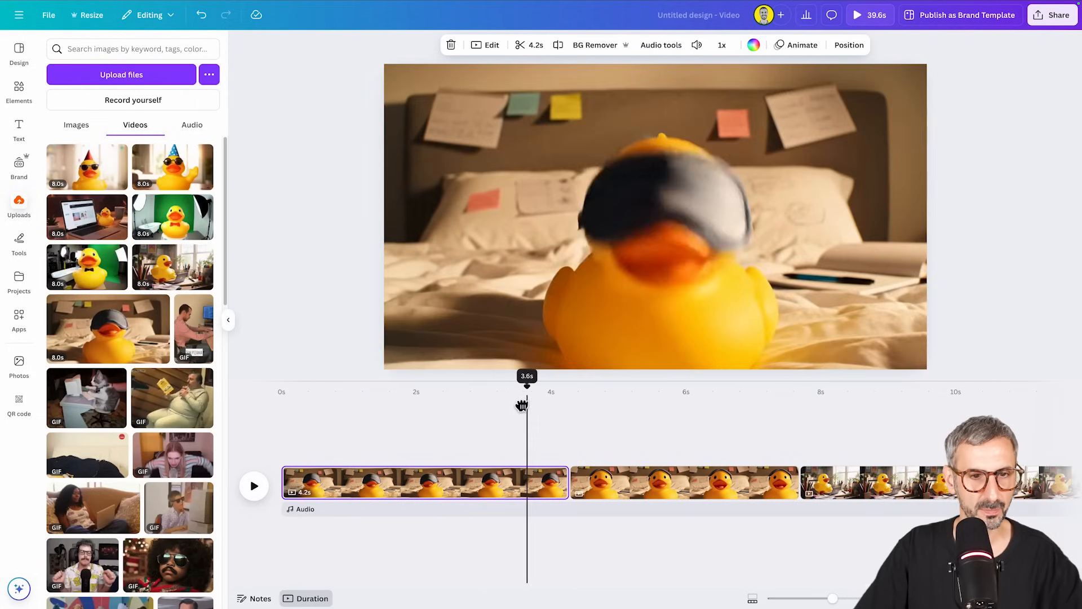
key(space)
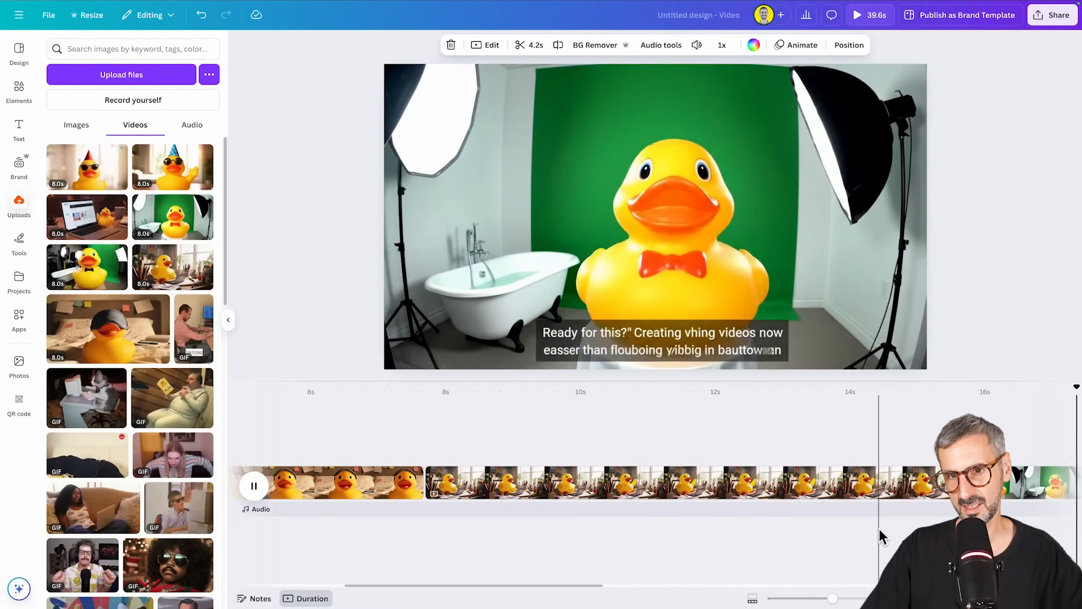
key(space)
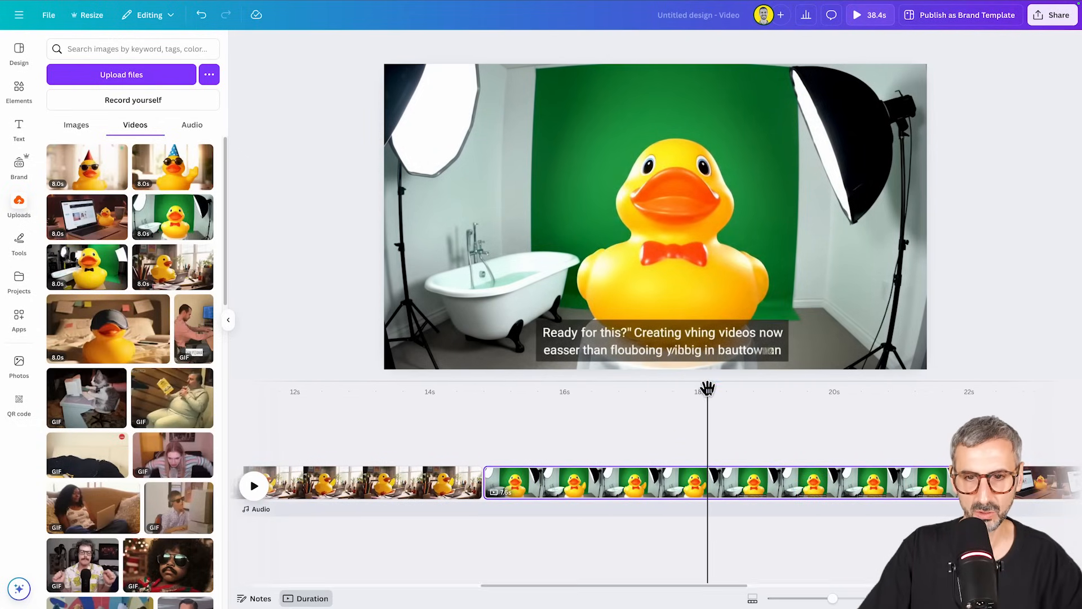
- Find the moment just before the captions in the green-screen scene and split the page there, at 17.7 s
drag(707, 388, 655, 399)
key(space)
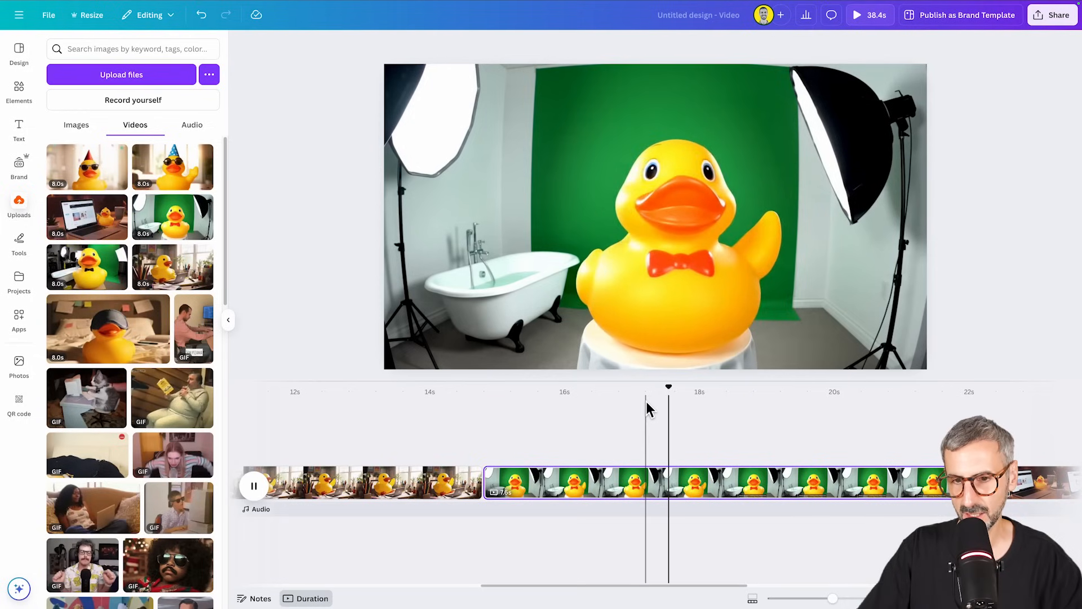
key(space)
drag(698, 391, 631, 402)
key(space)
key(space)
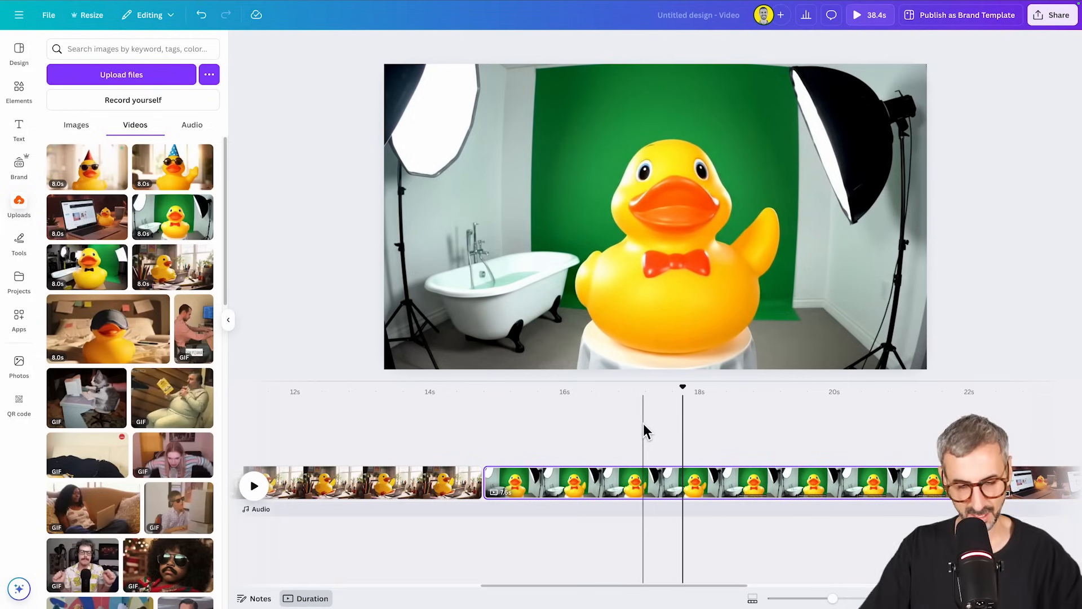
key(s)
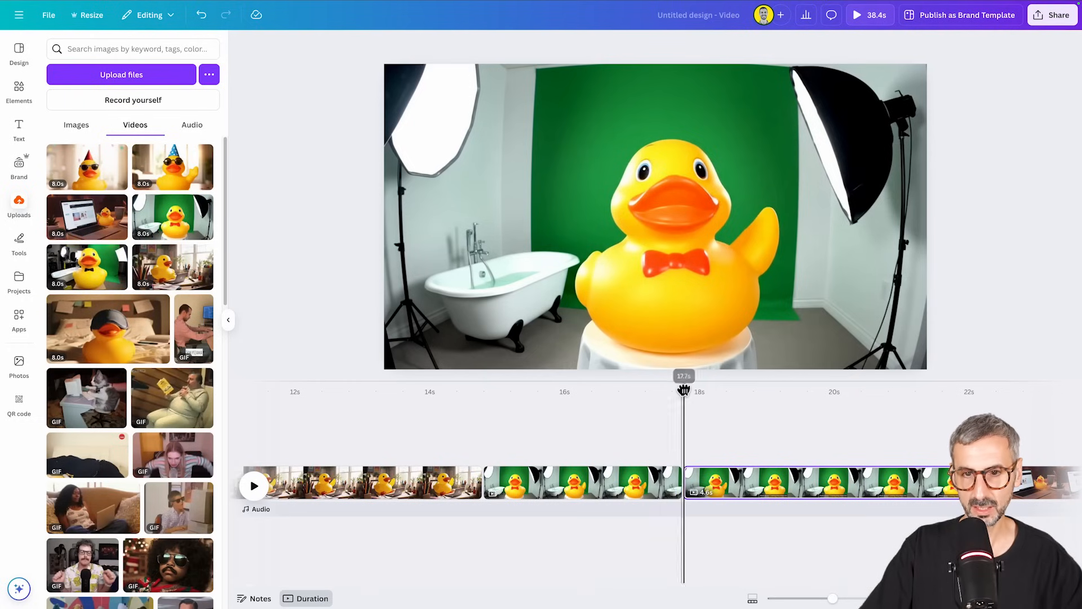
- Play the green-screen scene across the split to check where the captions begin
drag(684, 390, 639, 401)
key(space)
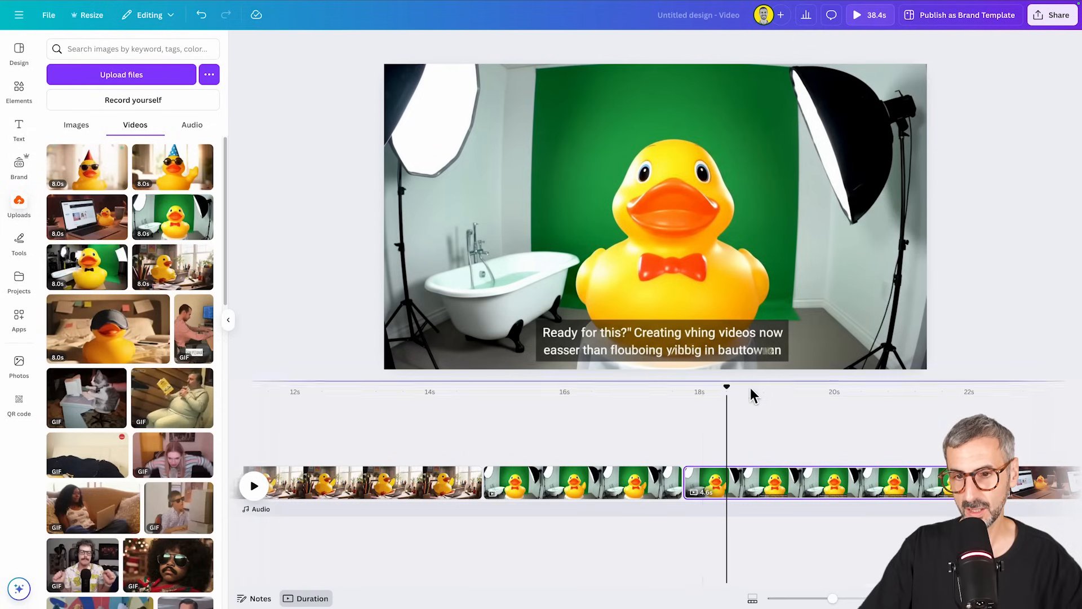
drag(724, 387, 689, 393)
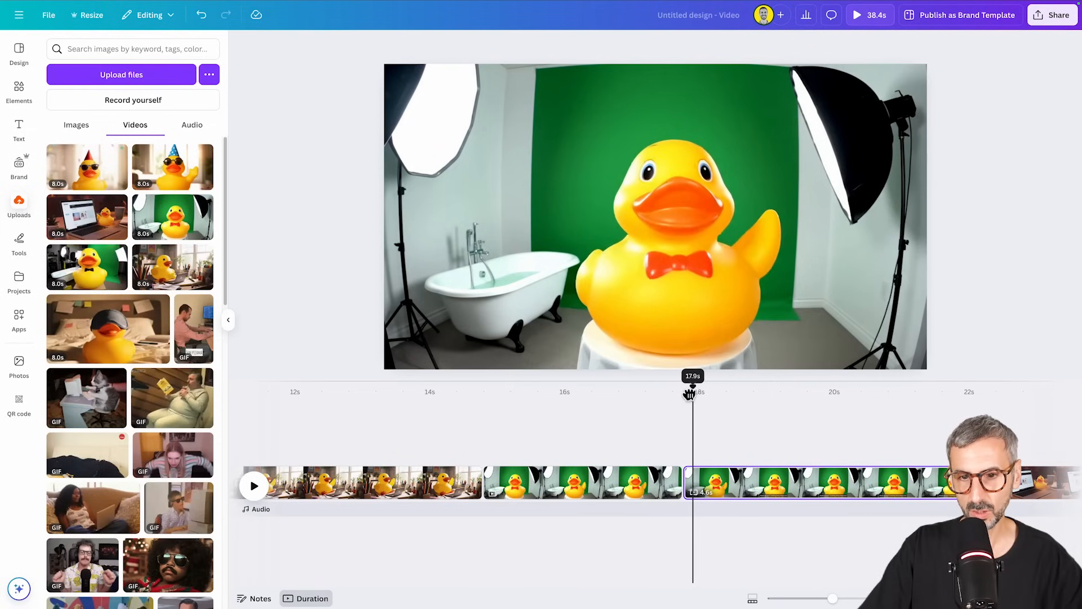
- Trim the laptop scene's page to 6.1 s
drag(833, 598, 811, 598)
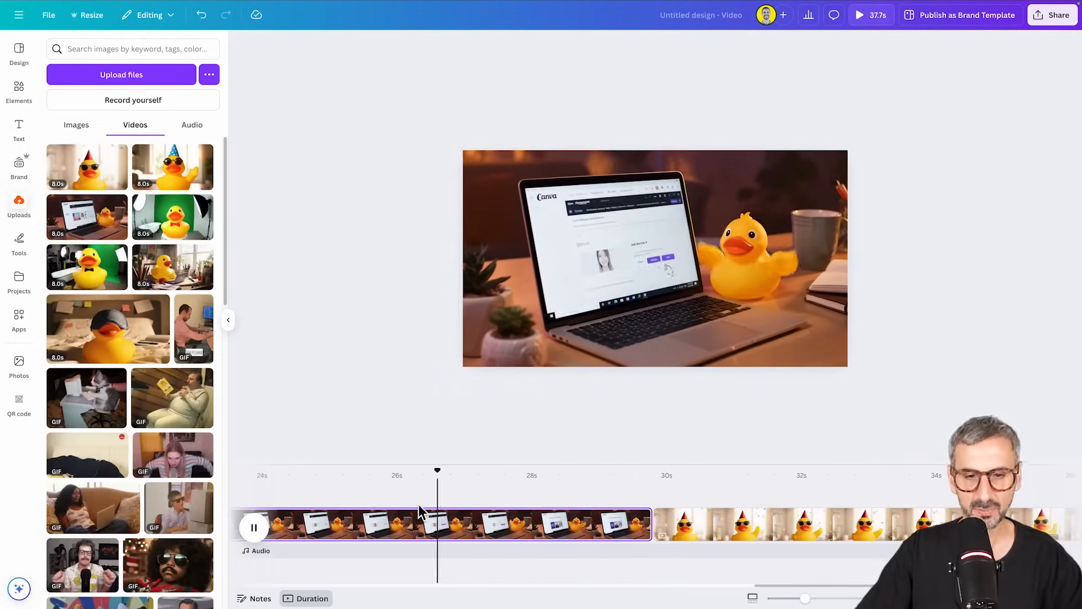
click(515, 501)
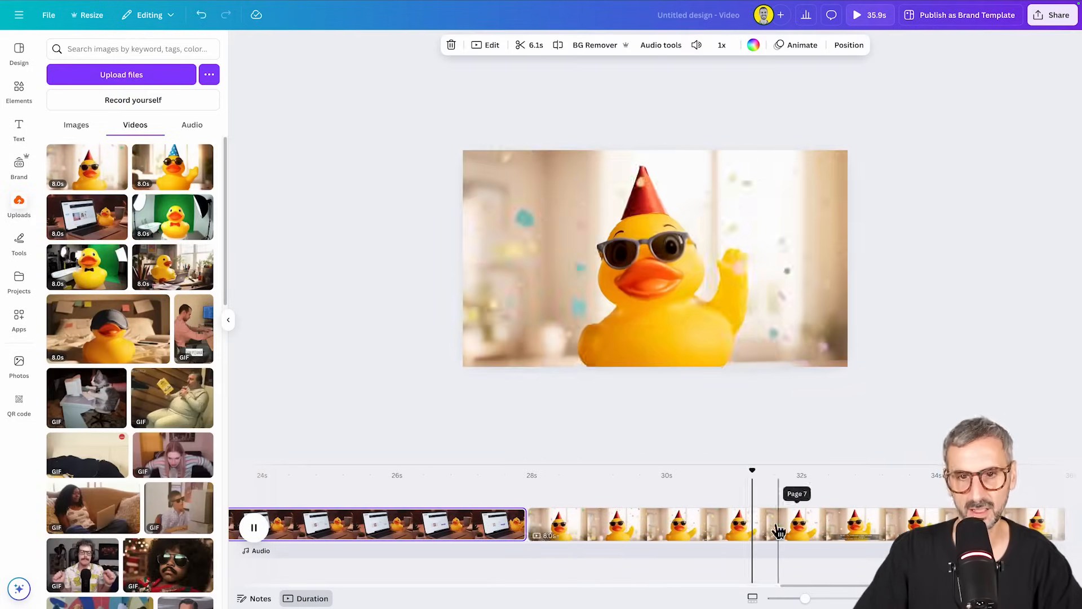
- Split the party-hat page at about 31.5 s, leaving a 4.4 s second part, and play back that part
mouse_move(754, 474)
mouse_down()
mouse_move(780, 473)
mouse_move(767, 475)
mouse_up()
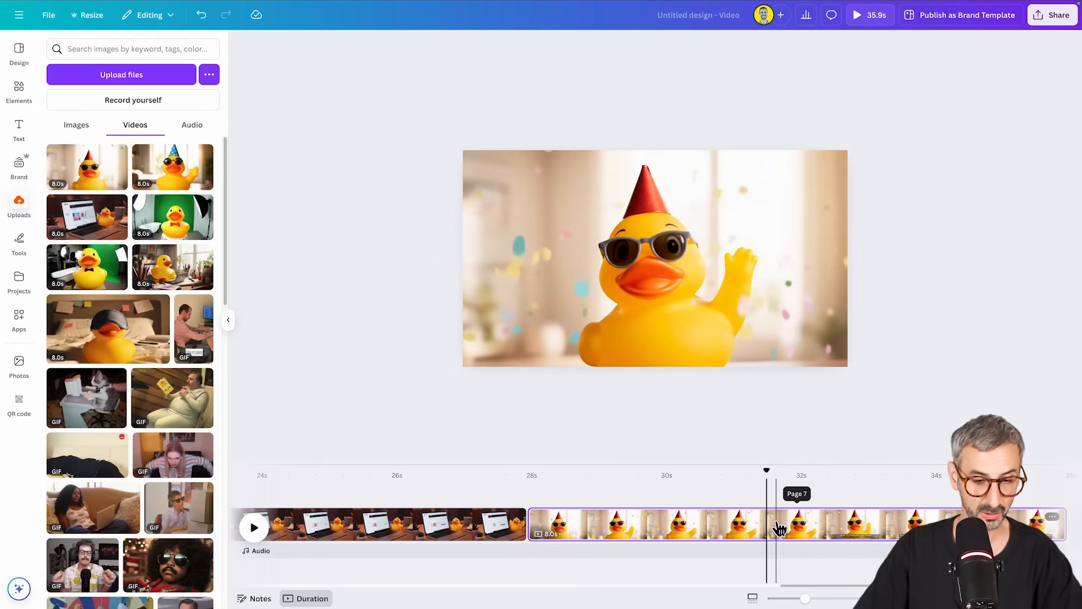
key(s)
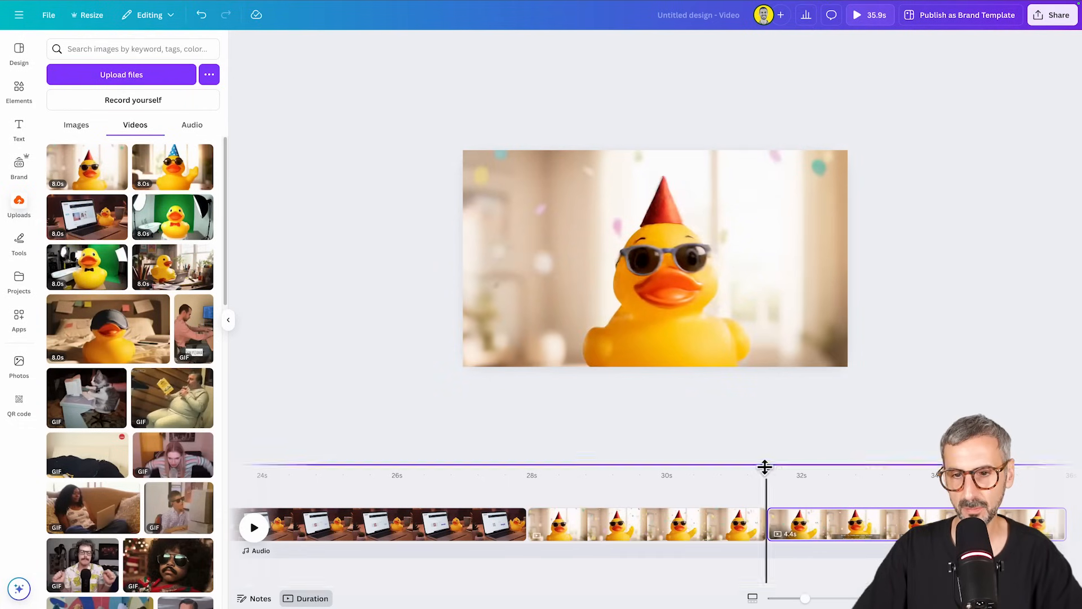
key(space)
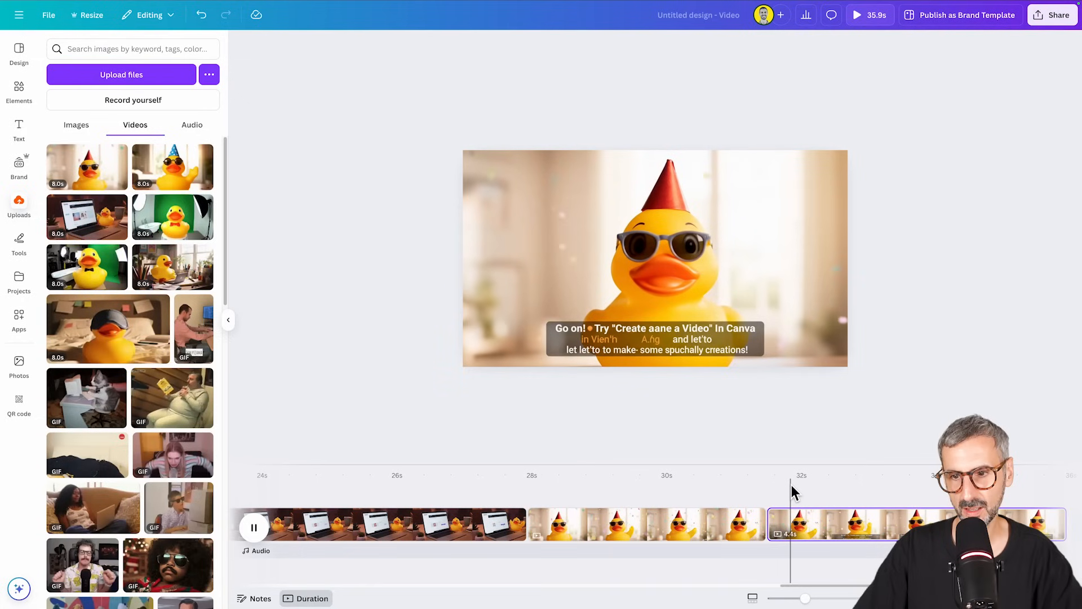
key(space)
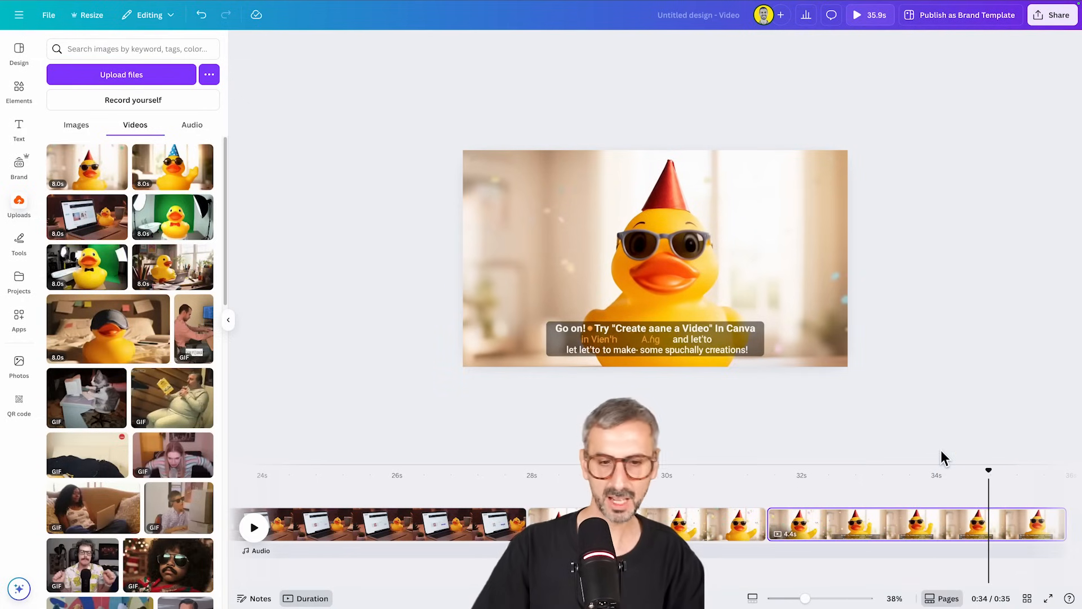
- Set the transparency of the background clip on the second part of the party-hat scene to 0
mouse_move(951, 524)
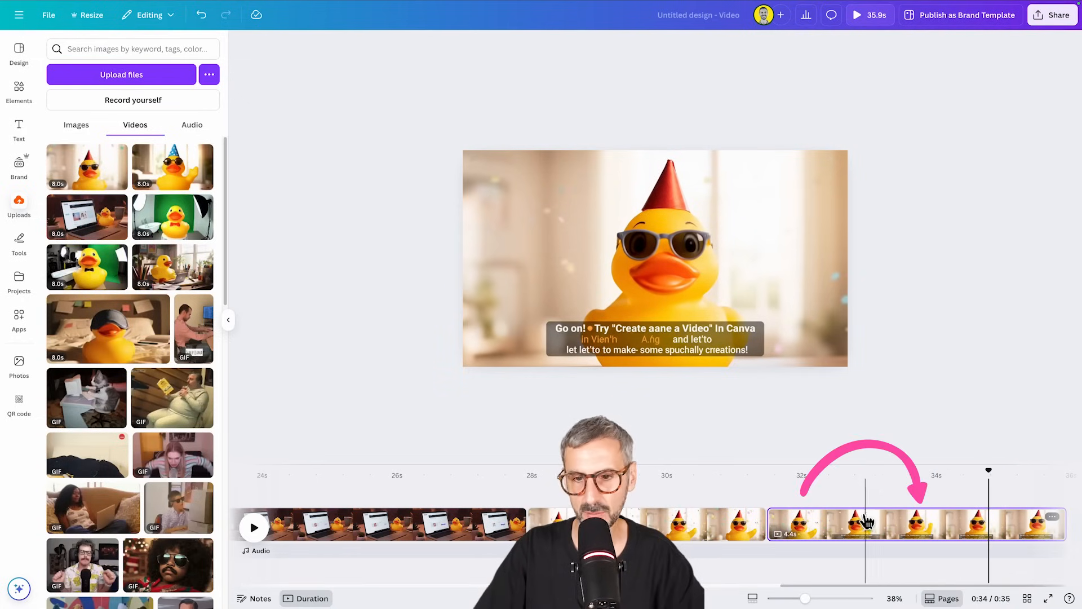
click(720, 239)
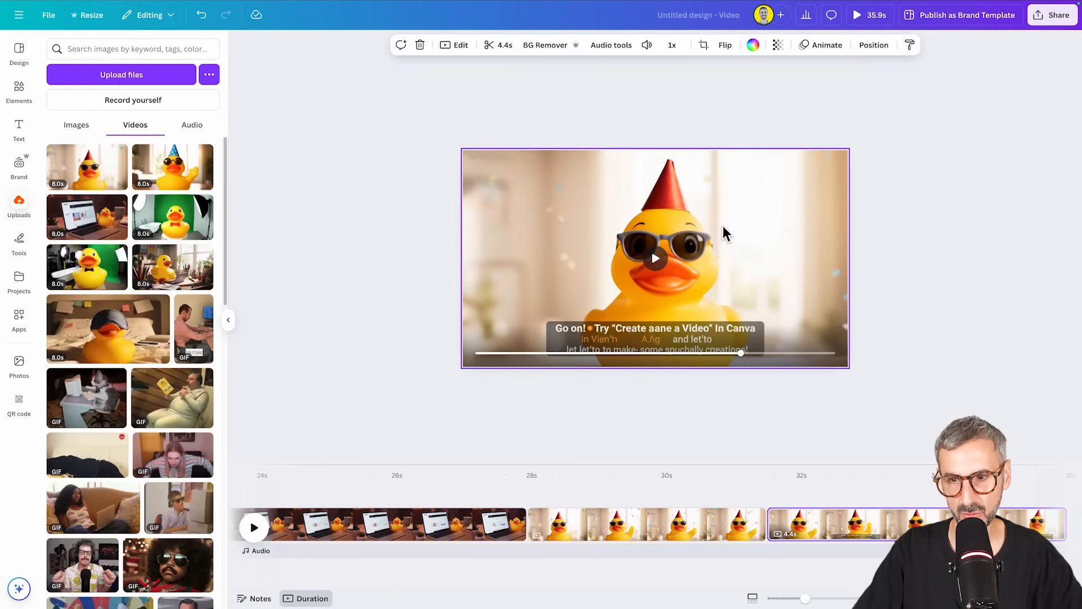
click(778, 45)
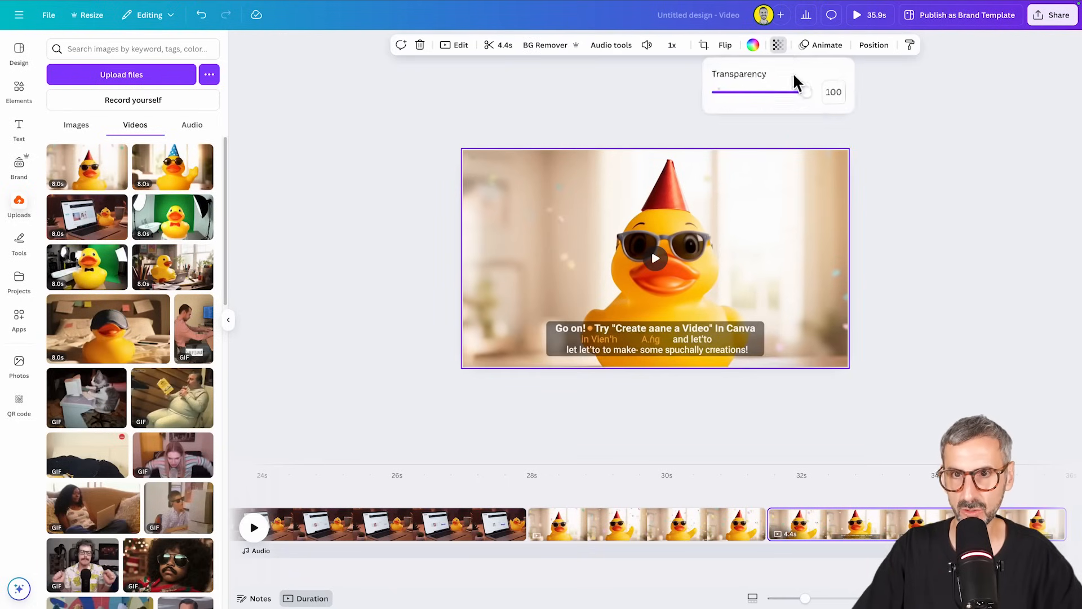
drag(821, 119, 679, 113)
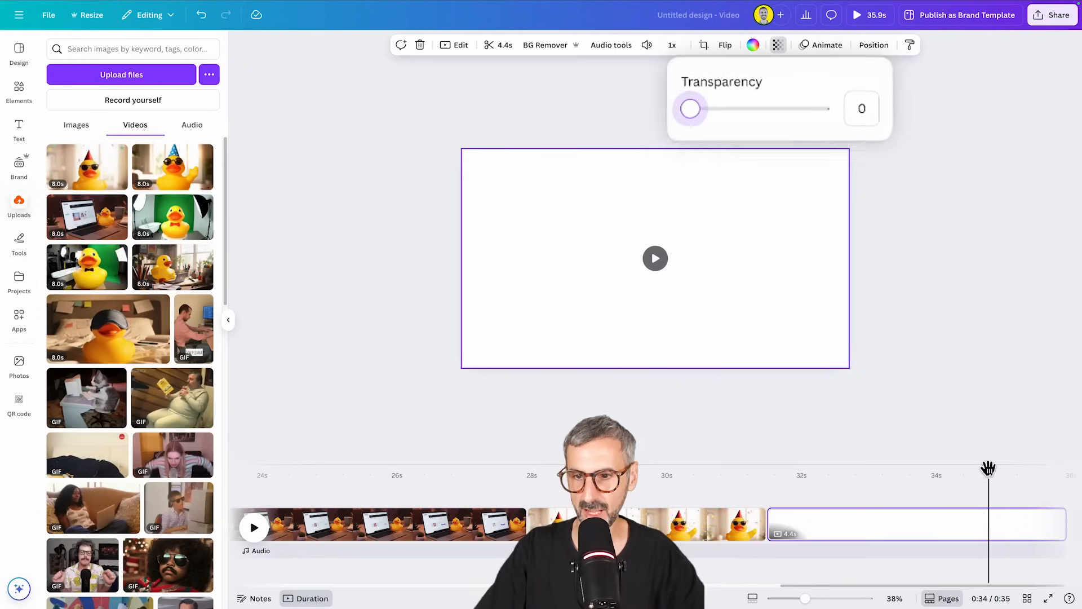
click(821, 489)
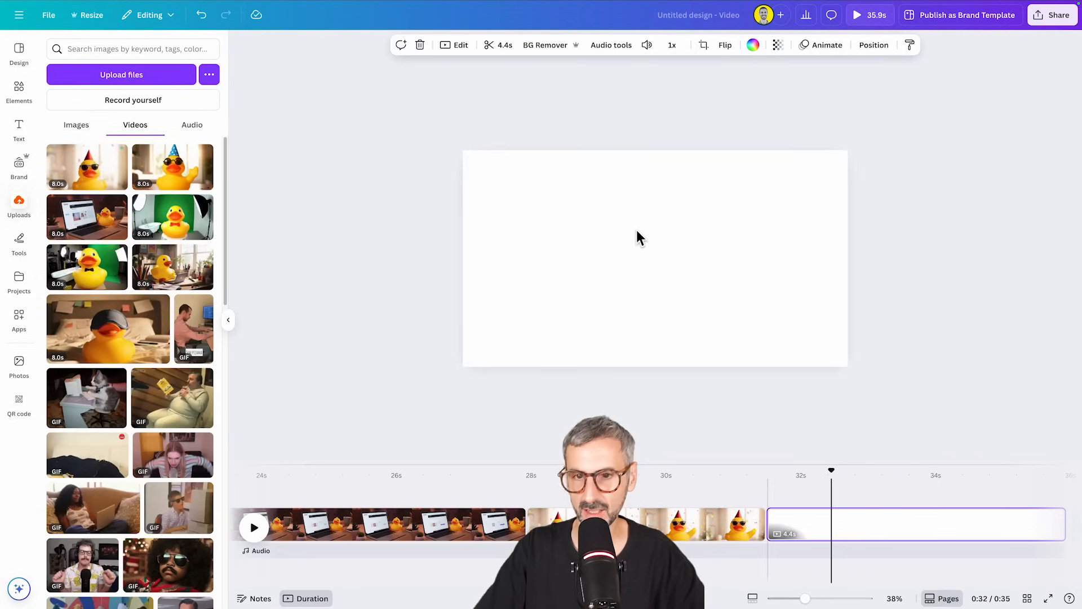
click(21, 204)
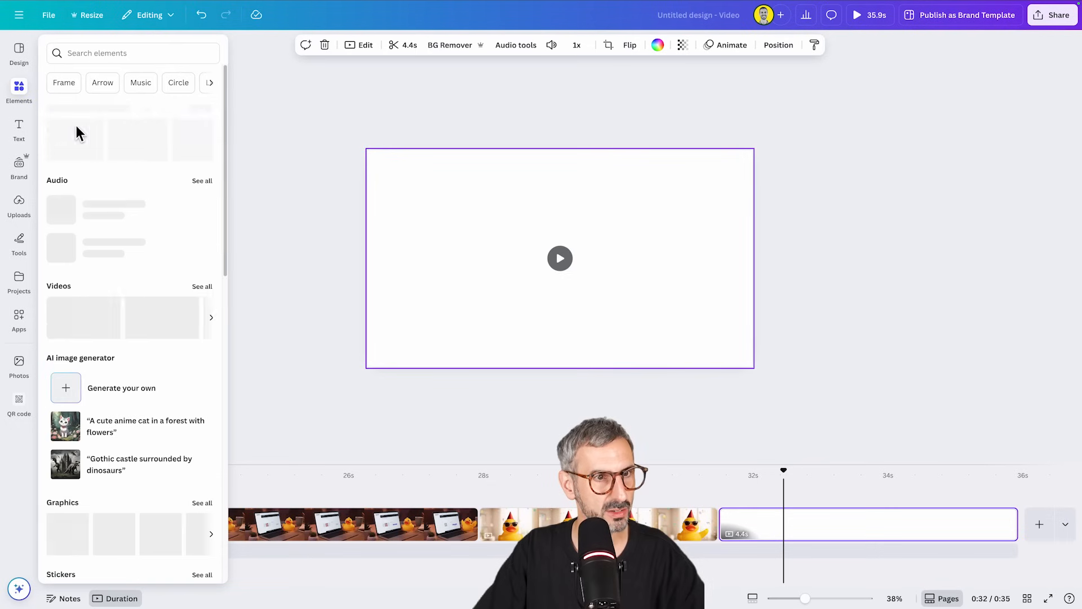
click(19, 324)
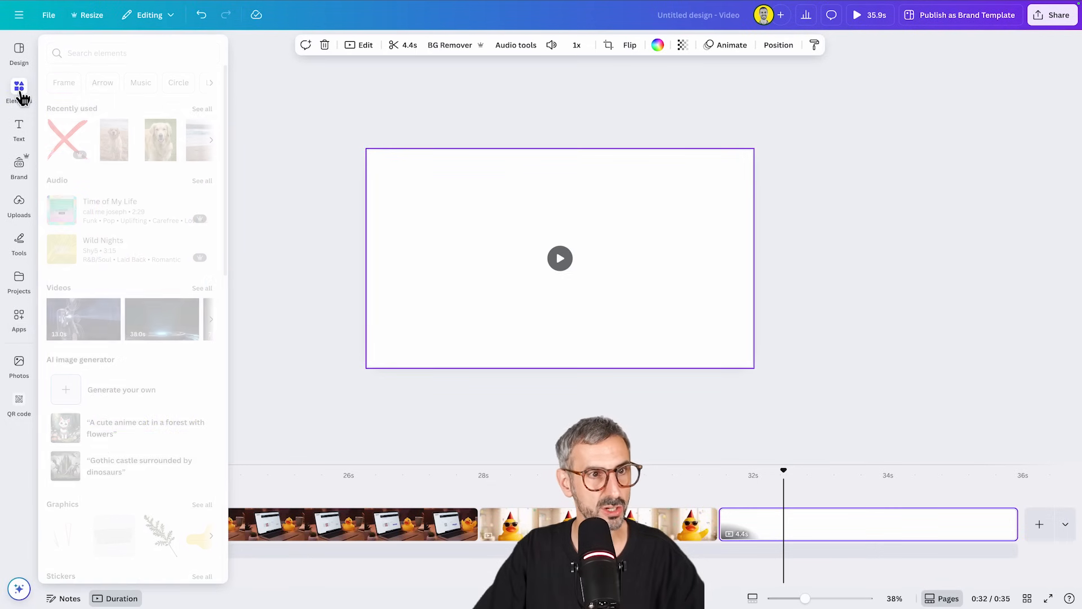
- Add the larger uploaded "Create a video" image to the blank last page, shrink it and keep it centred
click(21, 95)
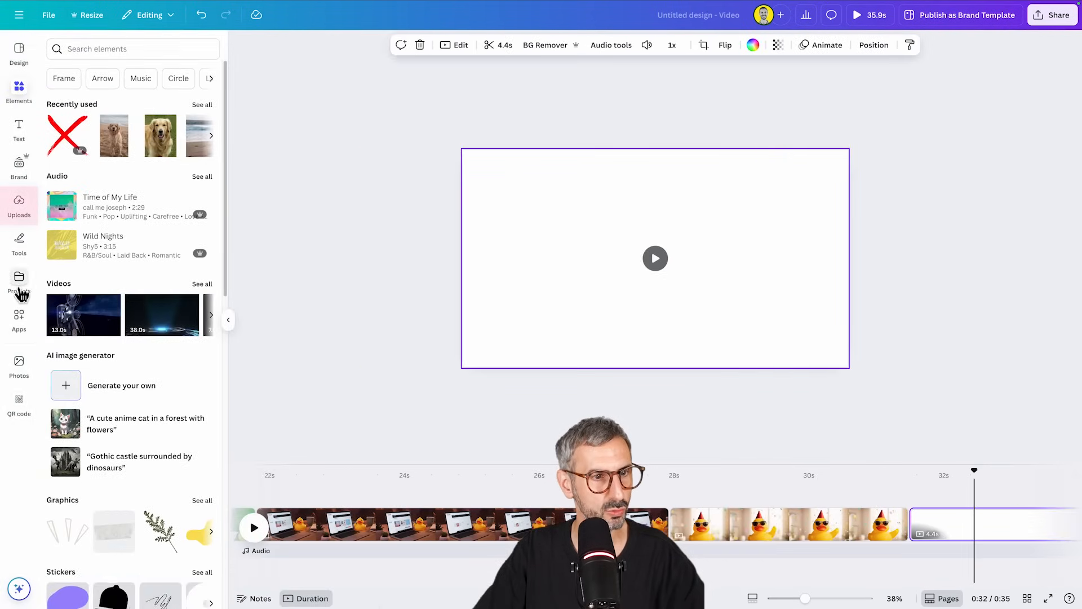
click(19, 206)
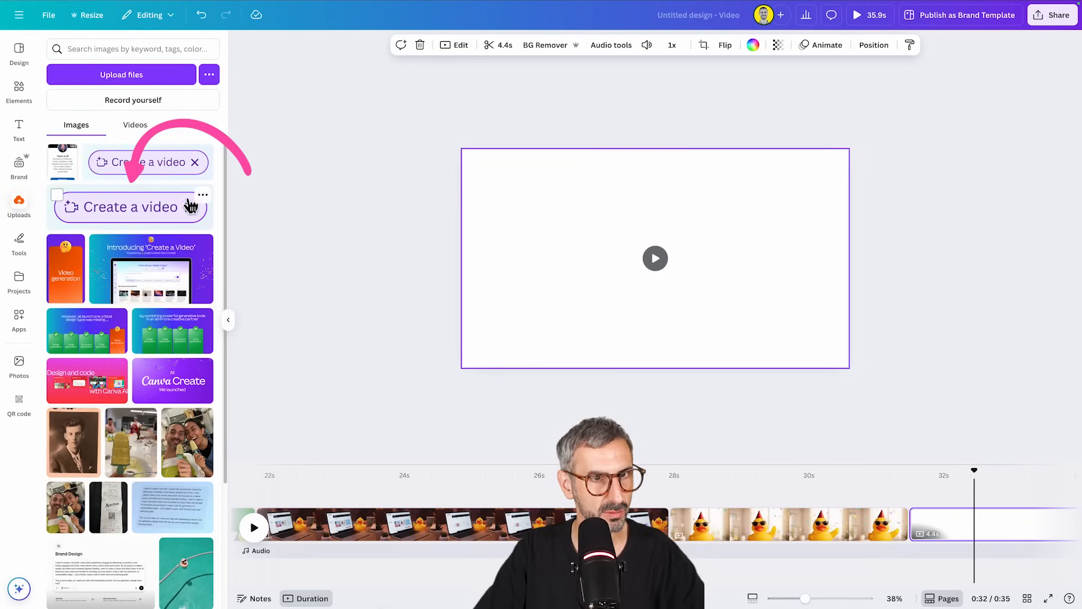
click(179, 210)
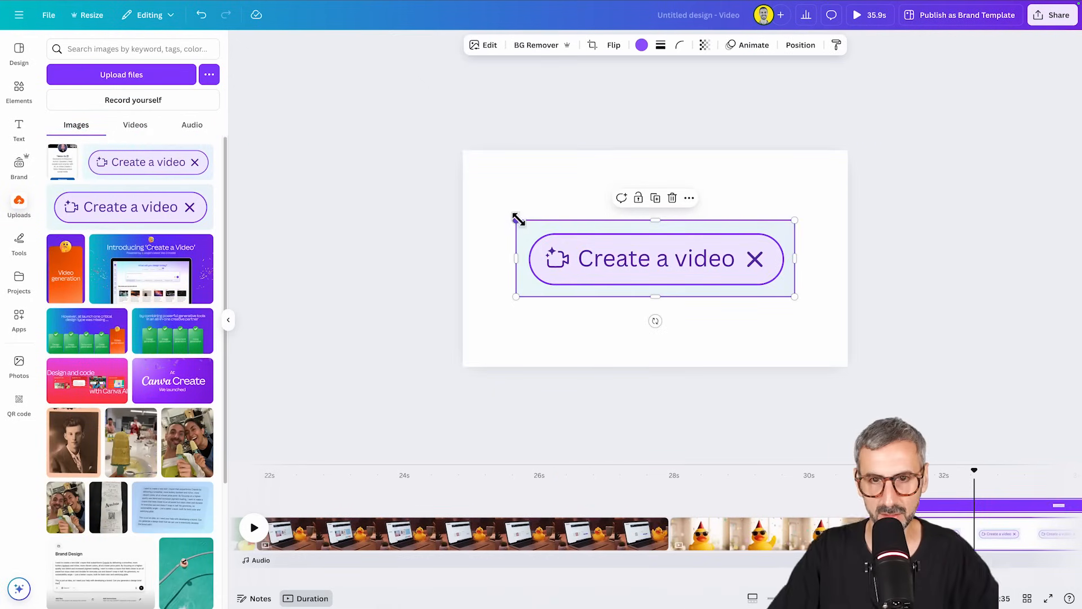
drag(515, 219, 572, 237)
drag(648, 244, 622, 236)
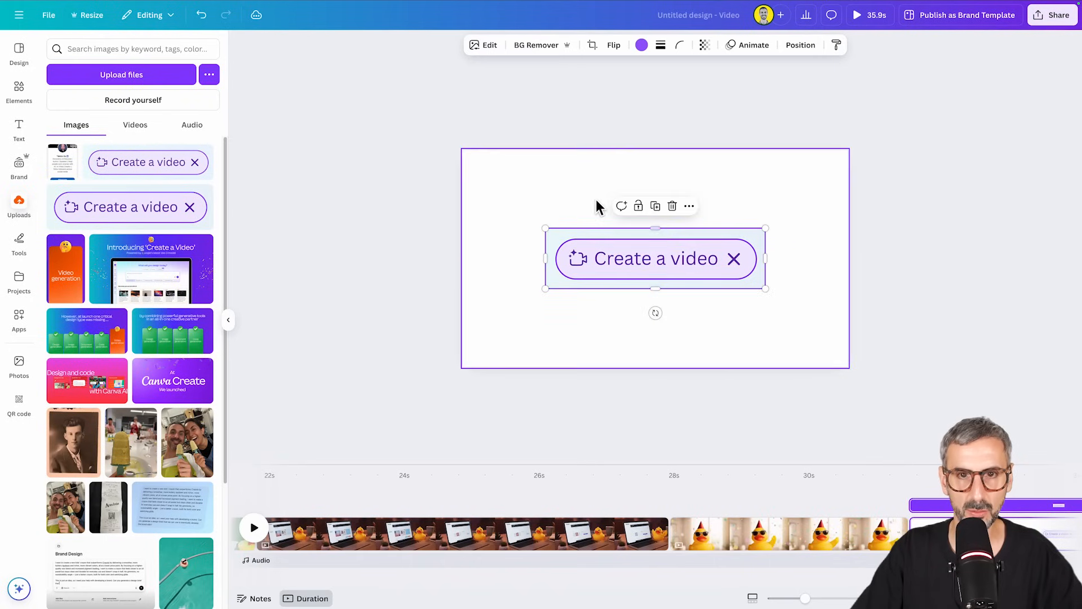
- Set the last page's background to the pale blue sampled from the edge of the "Create a video" image
click(577, 185)
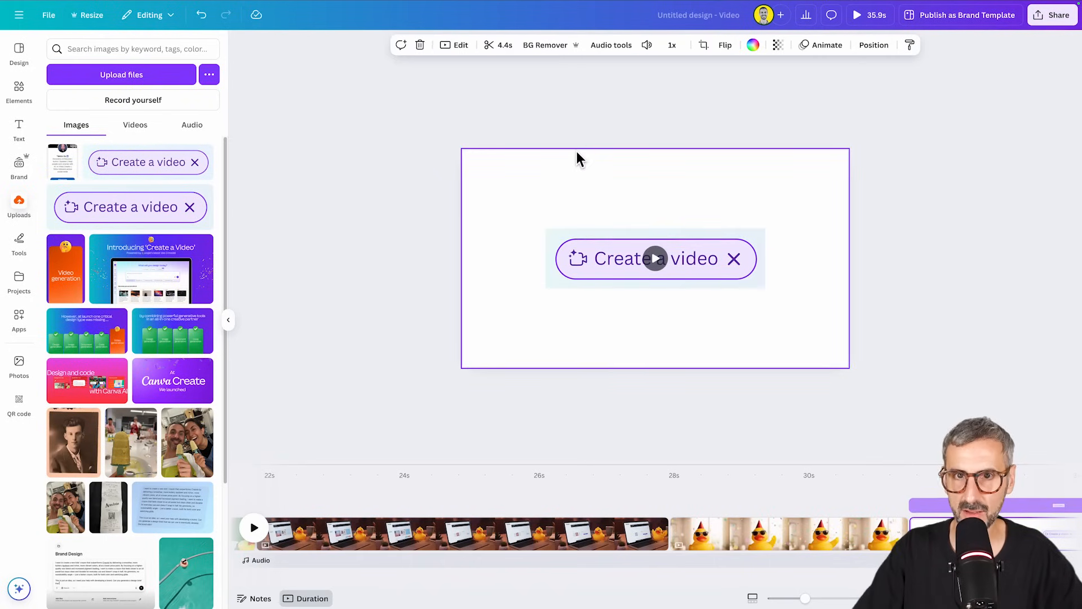
click(755, 46)
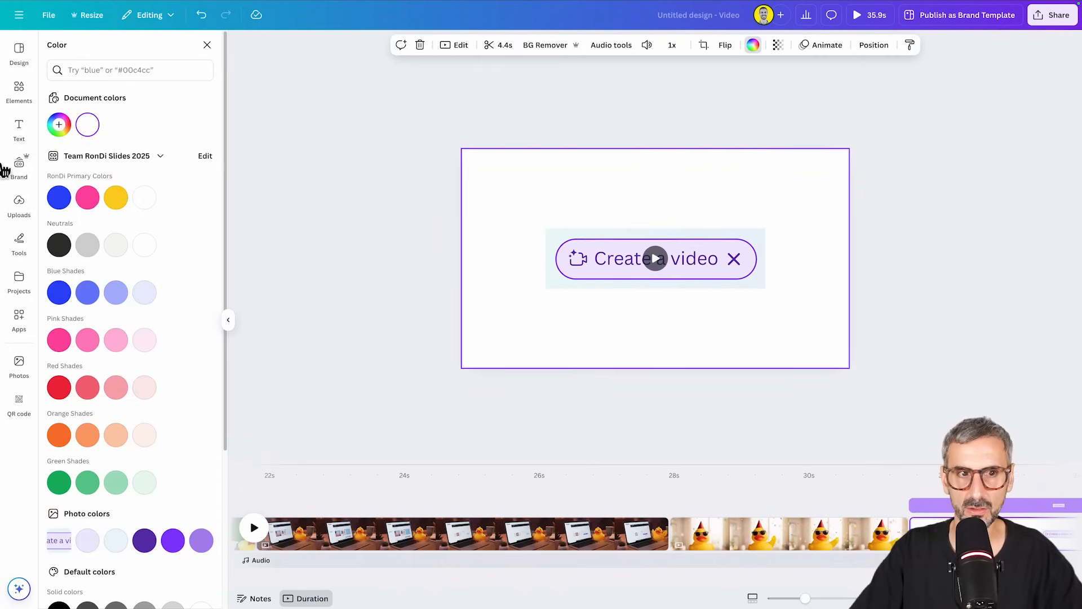
click(55, 126)
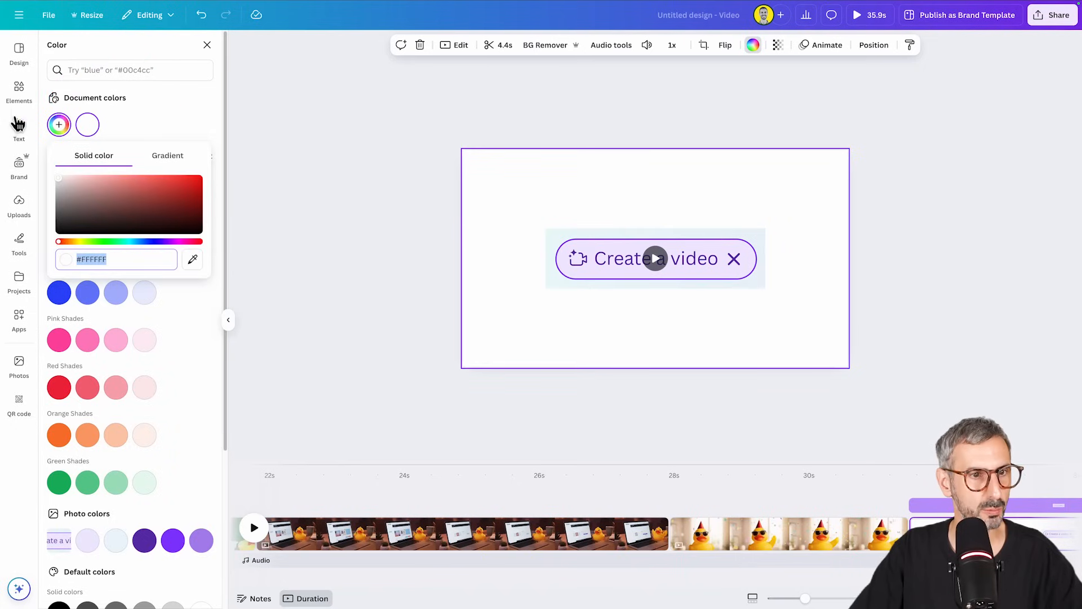
click(191, 261)
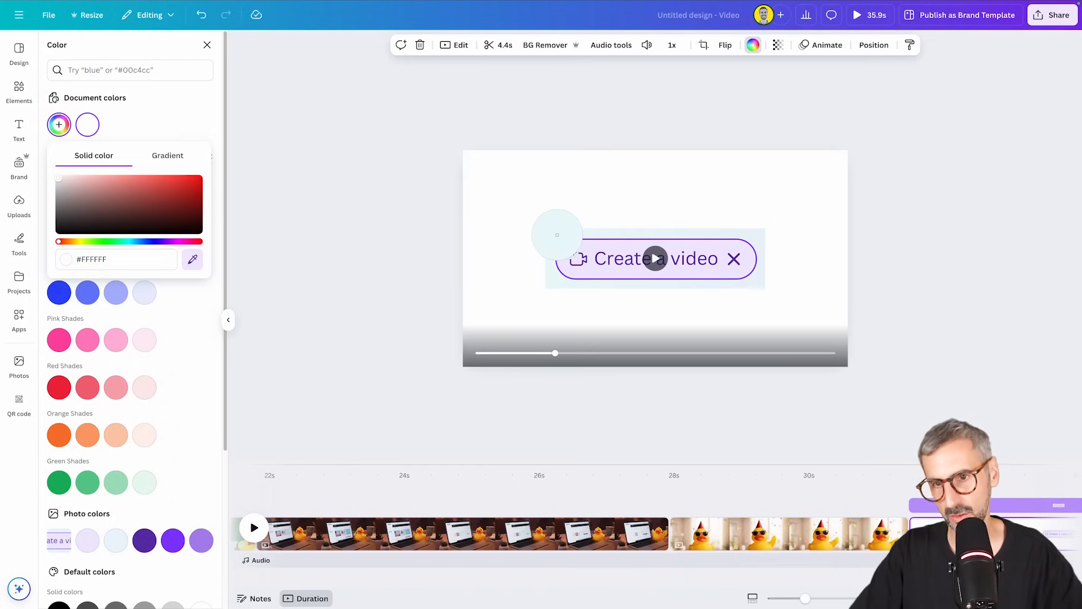
click(557, 235)
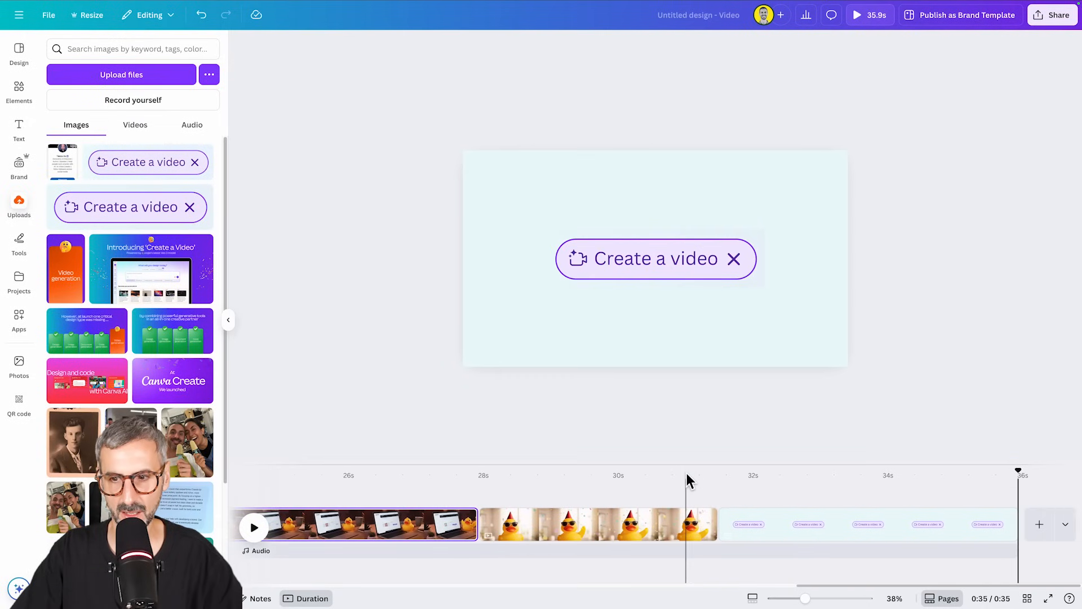
- Select the "Create a video" image and move the playhead back to about 32.1 s, near the start of its page
click(741, 272)
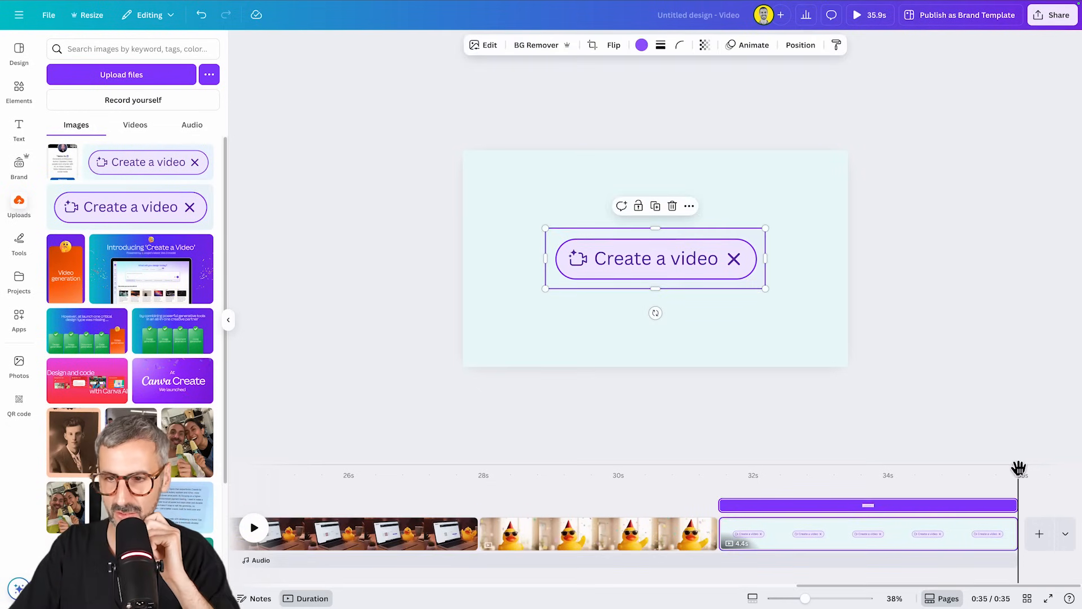
drag(1018, 469, 914, 479)
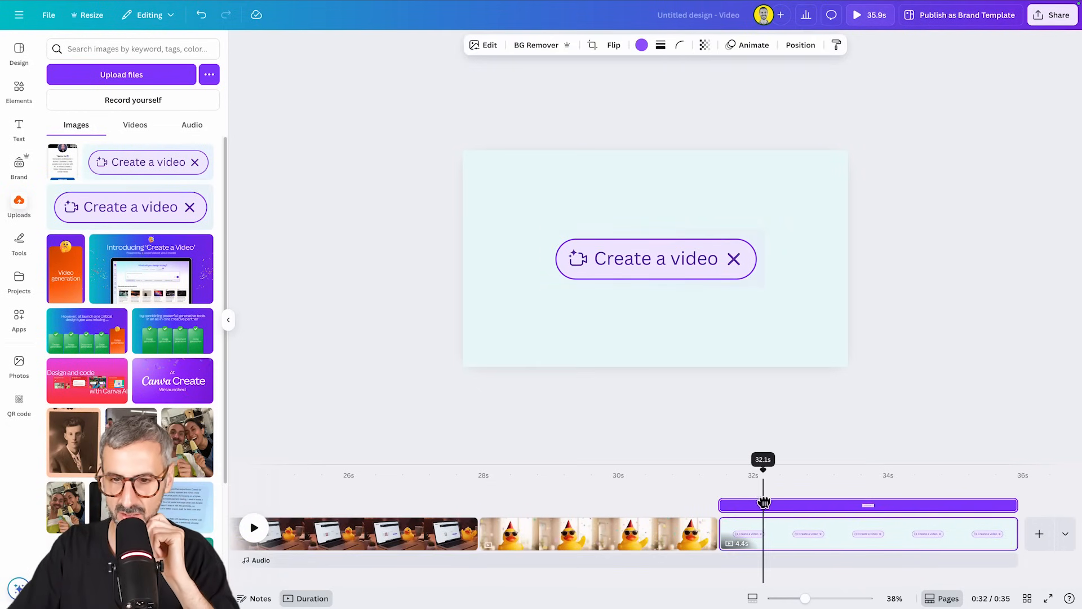